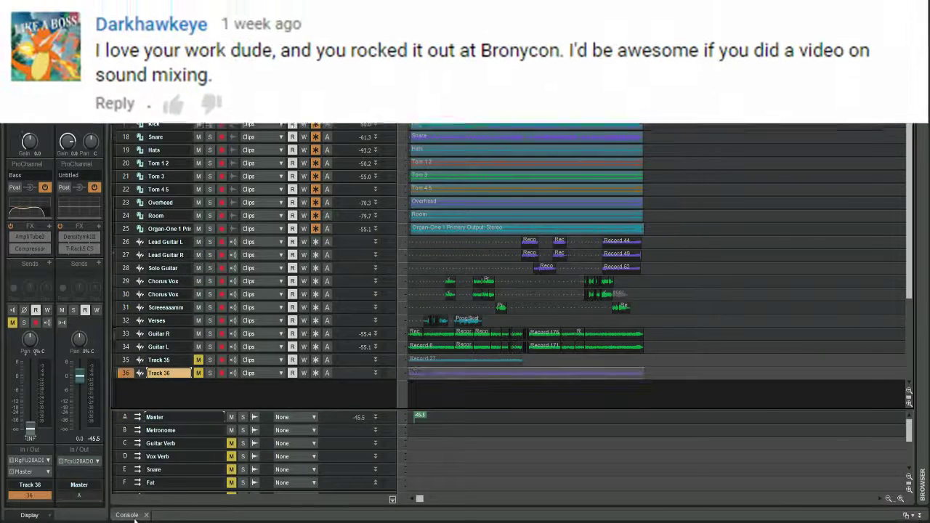
Step: Switch to the Console view and select the Tom 1 2 channel strip
{"action": "key", "text": "alt+2"}
{"action": "left_click", "coordinate": [142, 485]}
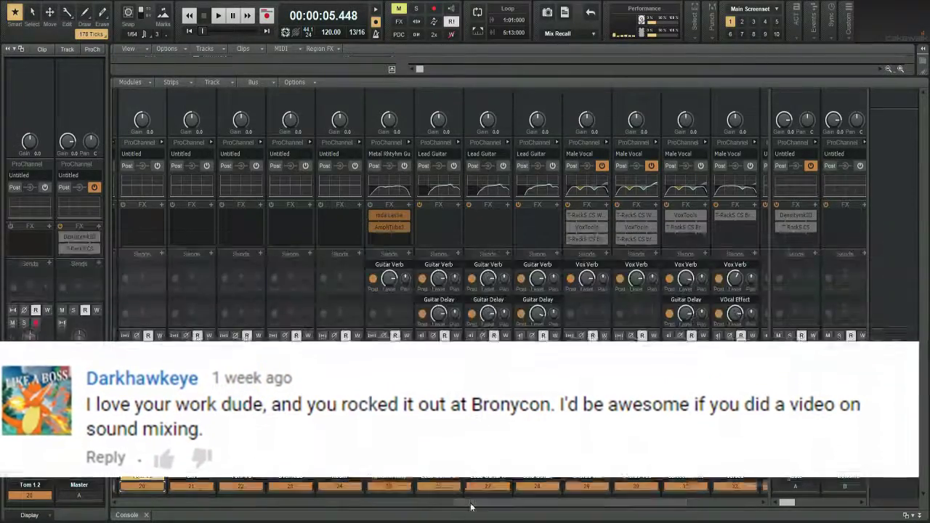
{"action": "left_click_drag", "start_coordinate": [474, 502], "coordinate": [407, 503]}
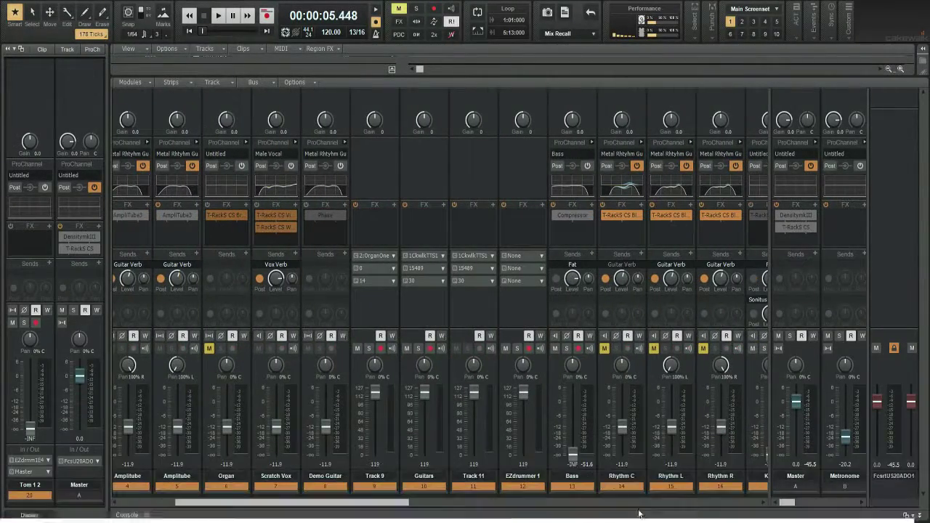
Step: Raise the Tom 1 2 fader from -INF to about -19 dB
{"action": "left_click_drag", "start_coordinate": [349, 504], "coordinate": [560, 509]}
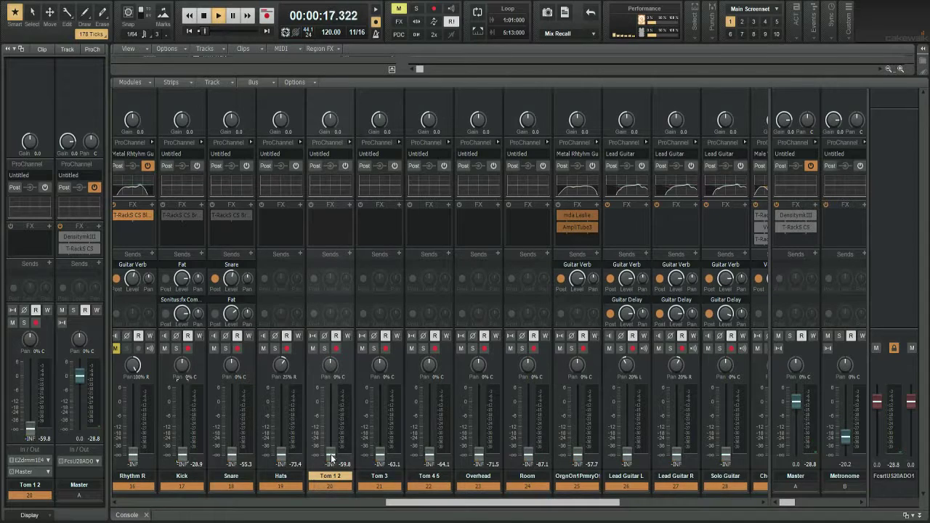
{"action": "left_click_drag", "start_coordinate": [331, 454], "coordinate": [330, 441]}
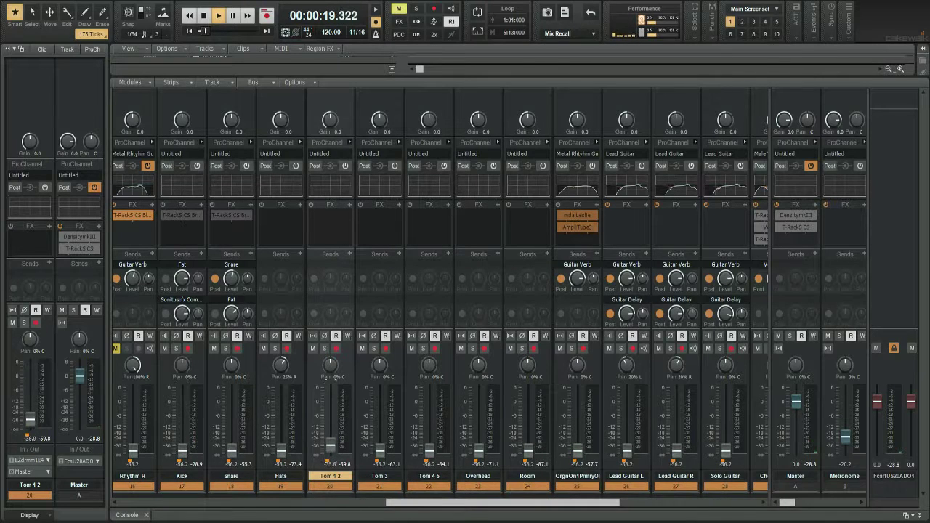
{"action": "left_click_drag", "start_coordinate": [330, 447], "coordinate": [329, 456]}
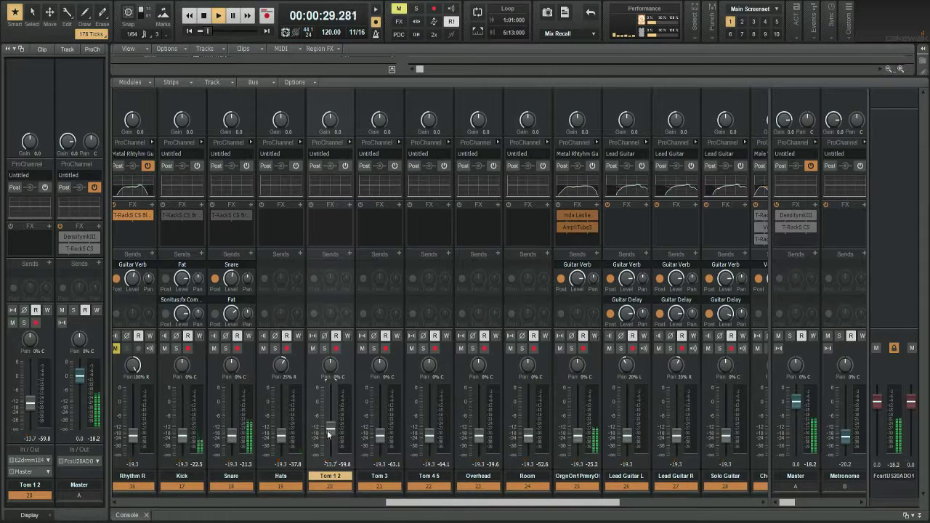
{"action": "left_click_drag", "start_coordinate": [327, 430], "coordinate": [328, 440]}
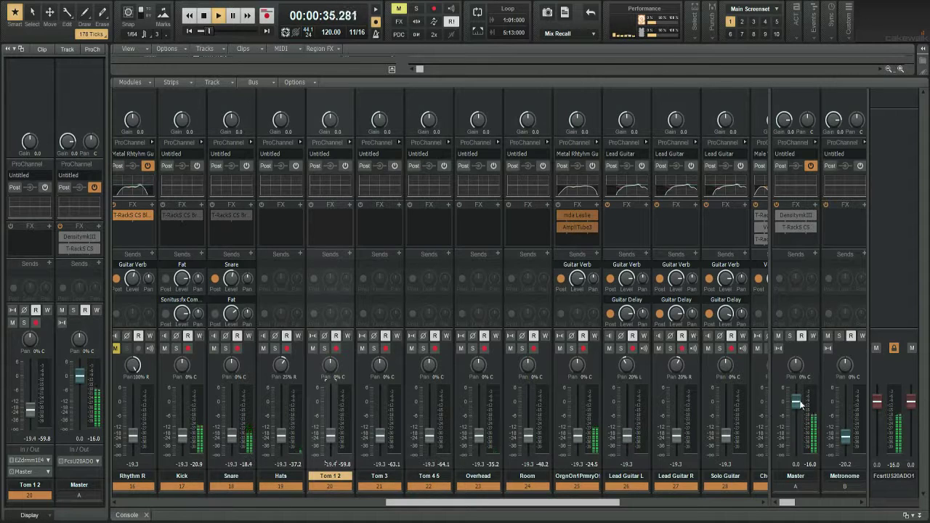
Step: Lower the Master fader to about -3.5 and stop playback
{"action": "left_click", "coordinate": [800, 378]}
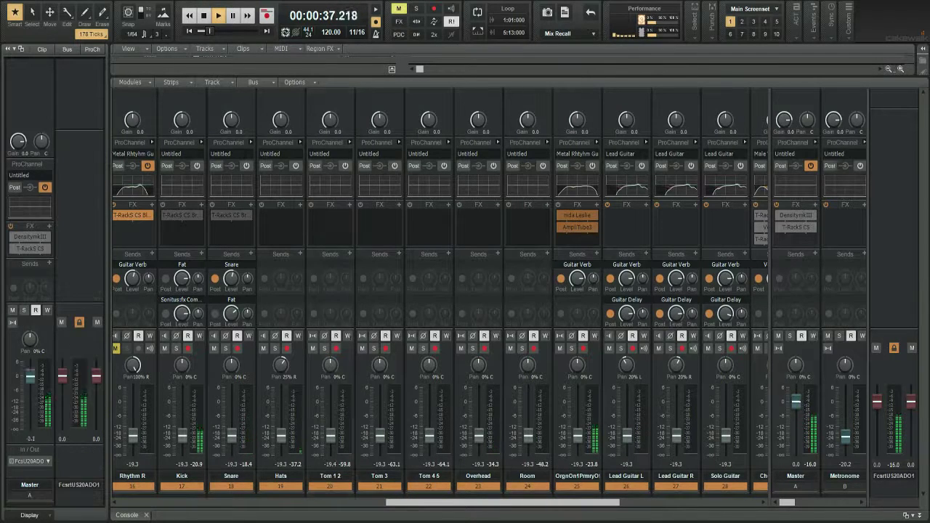
{"action": "left_click_drag", "start_coordinate": [796, 406], "coordinate": [796, 410]}
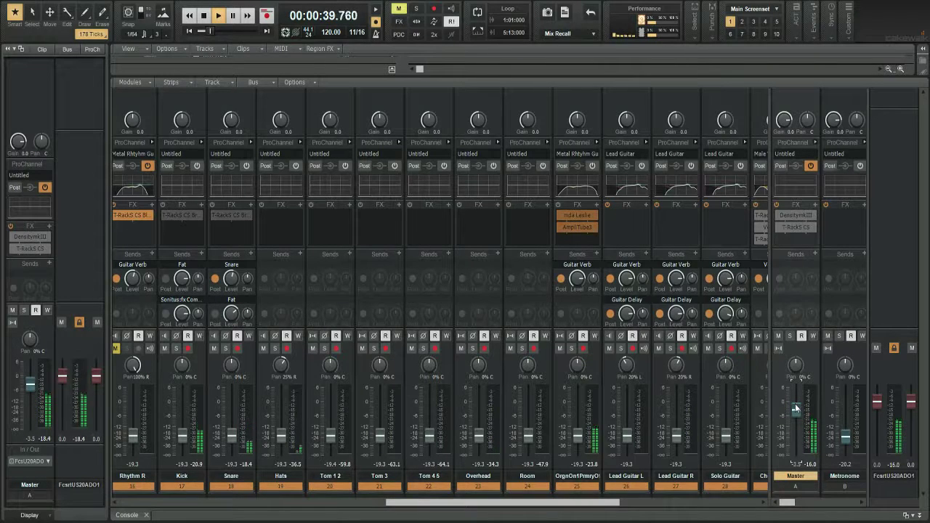
{"action": "left_click", "coordinate": [407, 491]}
{"action": "key", "text": "space"}
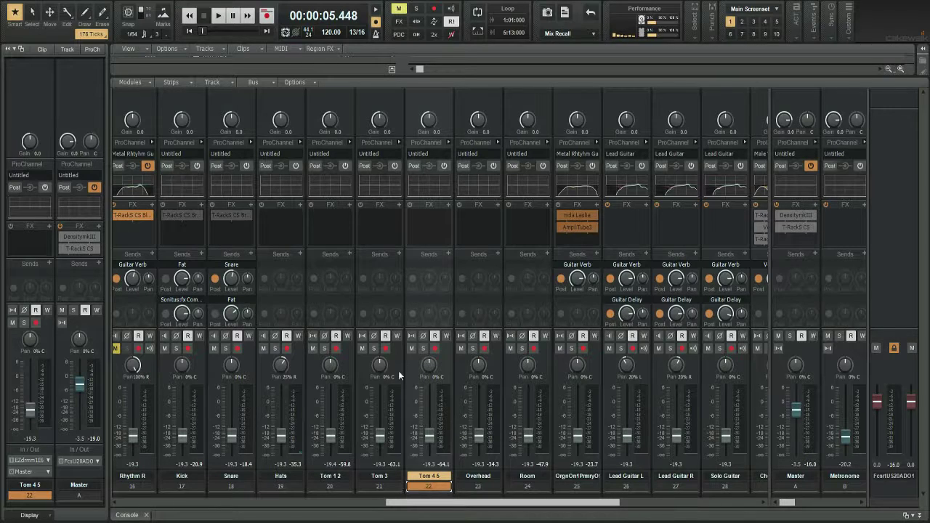
Step: Start playback of the song to hear the current mix balance
{"action": "key", "text": "space"}
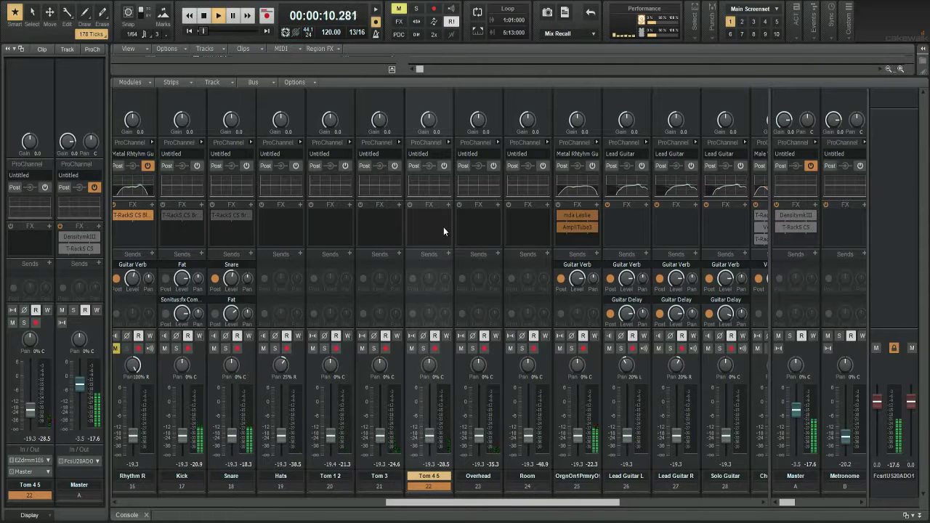
Step: Select the Tom, Overhead, Hats and Lead Guitar L strips in turn while listening
{"action": "left_click", "coordinate": [401, 217]}
{"action": "left_click", "coordinate": [421, 228]}
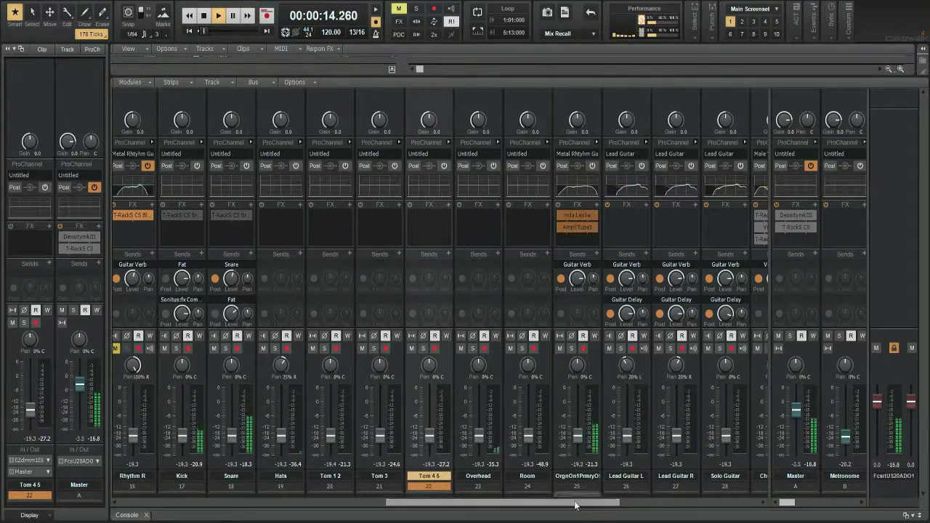
{"action": "mouse_move", "coordinate": [541, 502]}
{"action": "left_mouse_down"}
{"action": "mouse_move", "coordinate": [602, 506]}
{"action": "mouse_move", "coordinate": [533, 508]}
{"action": "left_mouse_up"}
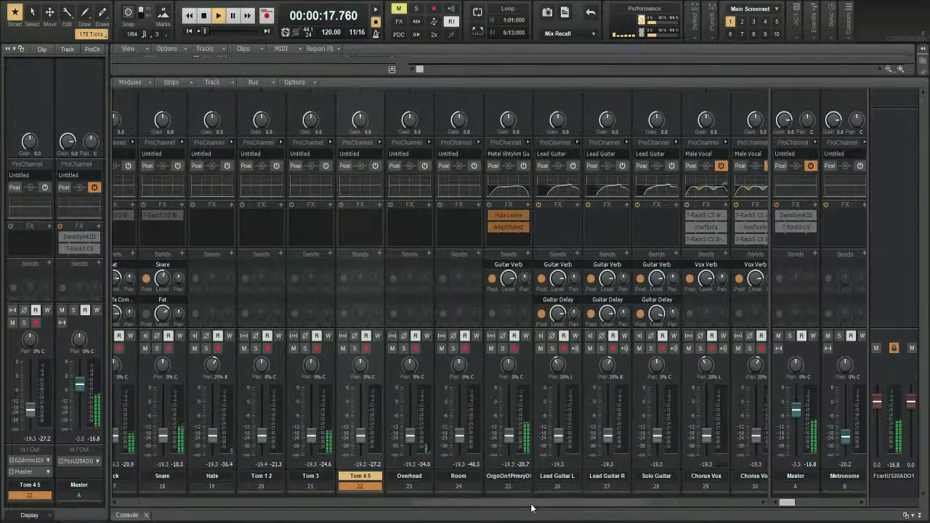
{"action": "left_click", "coordinate": [420, 285]}
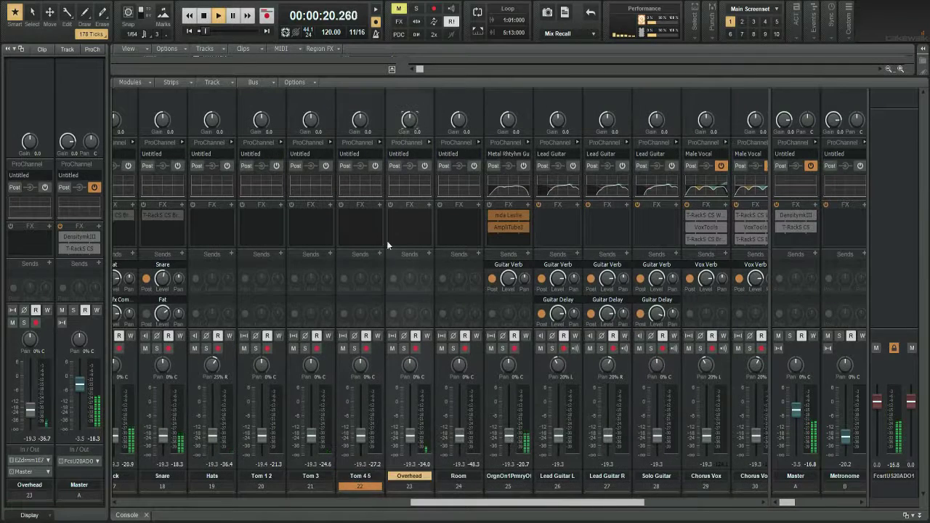
{"action": "left_click", "coordinate": [384, 244]}
{"action": "left_click", "coordinate": [276, 229]}
{"action": "left_click", "coordinate": [199, 224]}
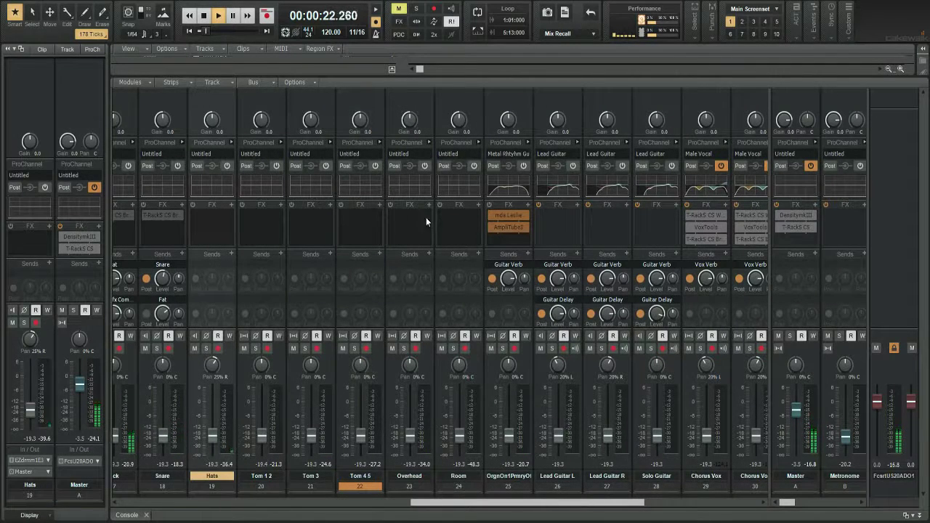
{"action": "left_click", "coordinate": [406, 214]}
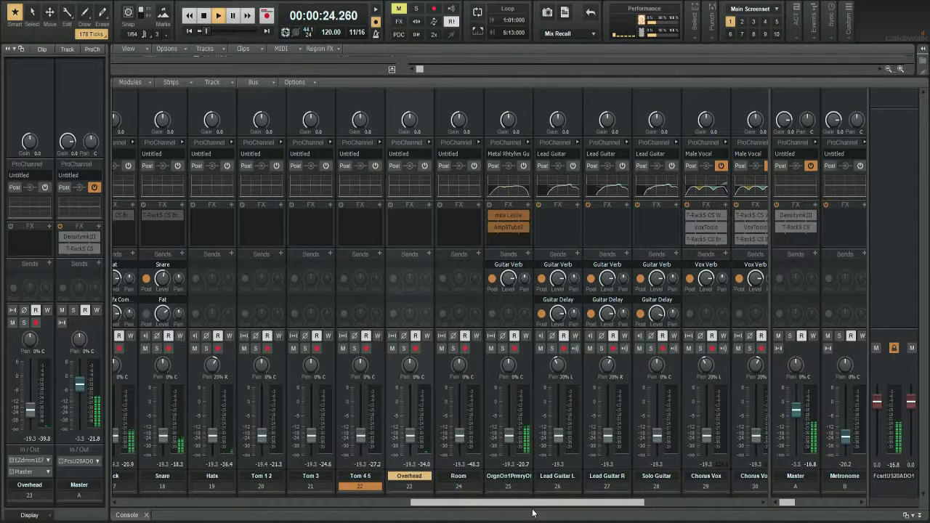
{"action": "left_click", "coordinate": [553, 216]}
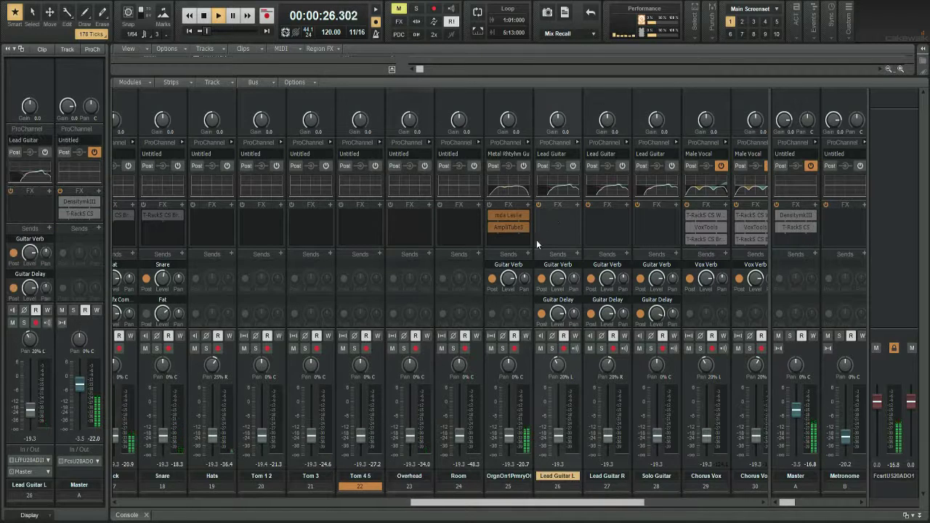
Step: Bypass ProChannel on a Chorus Vox strip and on Track 36, then resize the track area
{"action": "left_click", "coordinate": [724, 165]}
{"action": "scroll", "coordinate": [621, 503], "scroll_direction": "right", "scroll_amount": 3}
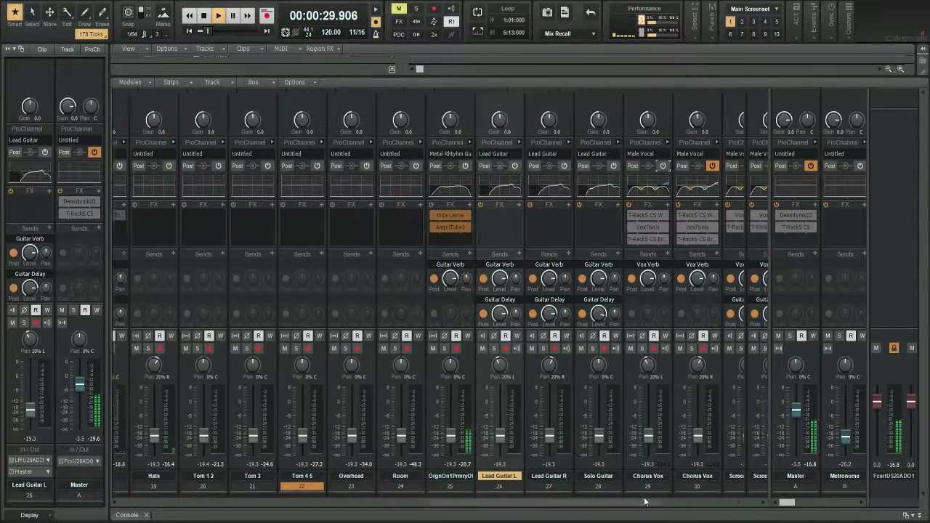
{"action": "scroll", "coordinate": [633, 503], "scroll_direction": "right", "scroll_amount": 3}
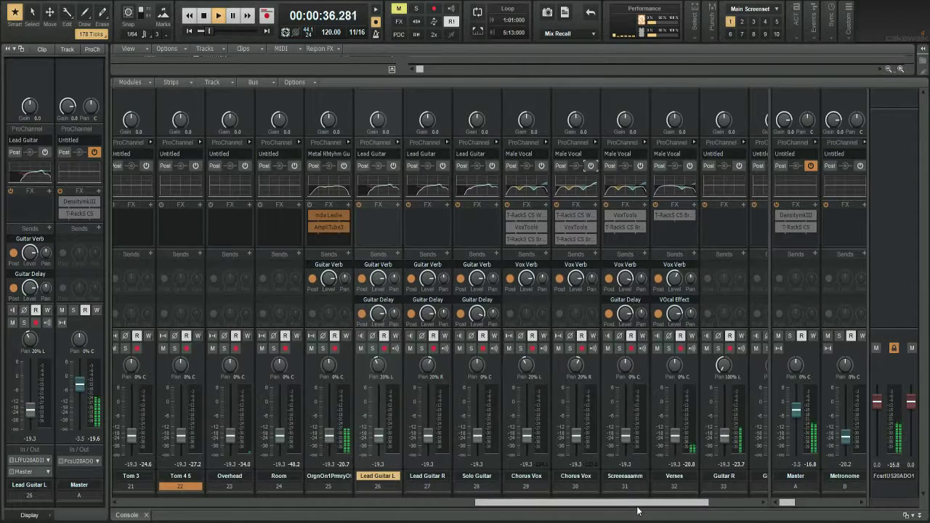
{"action": "scroll", "coordinate": [649, 506], "scroll_direction": "right", "scroll_amount": 3}
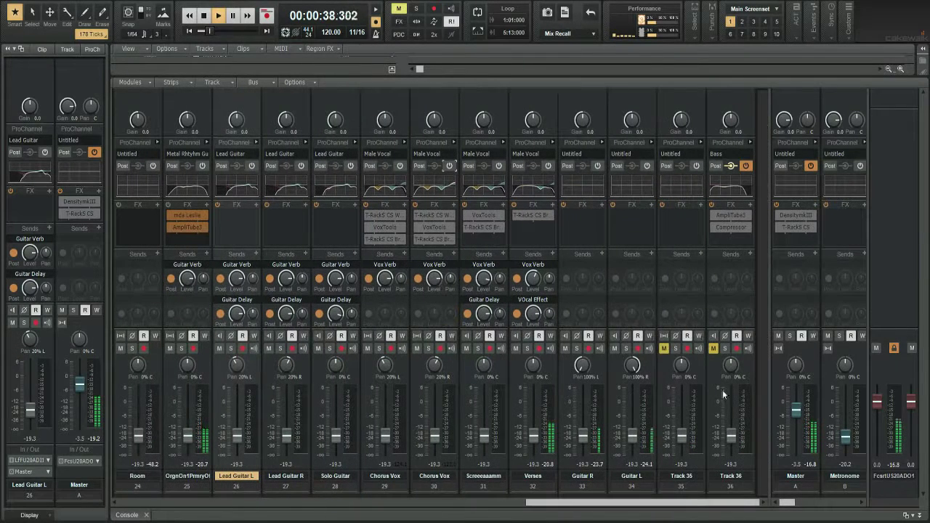
{"action": "left_click", "coordinate": [745, 166]}
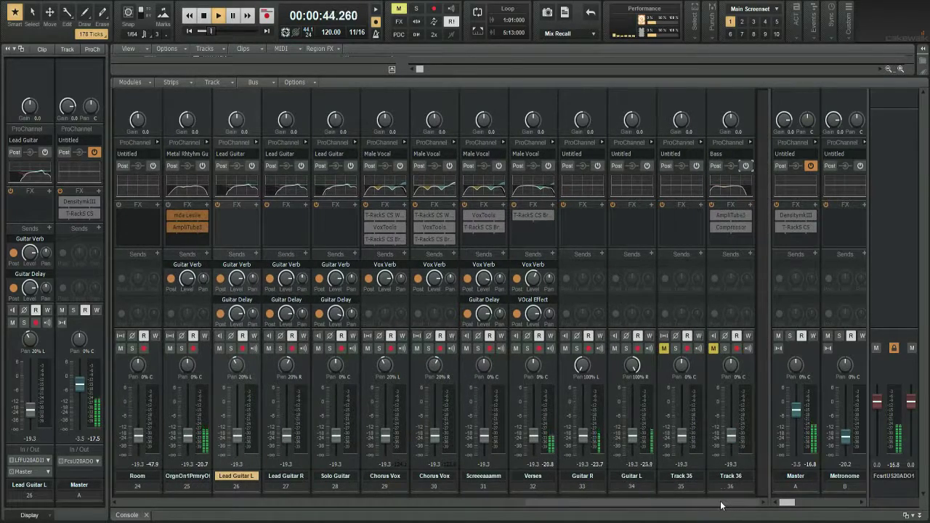
{"action": "left_click_drag", "start_coordinate": [721, 505], "coordinate": [623, 505]}
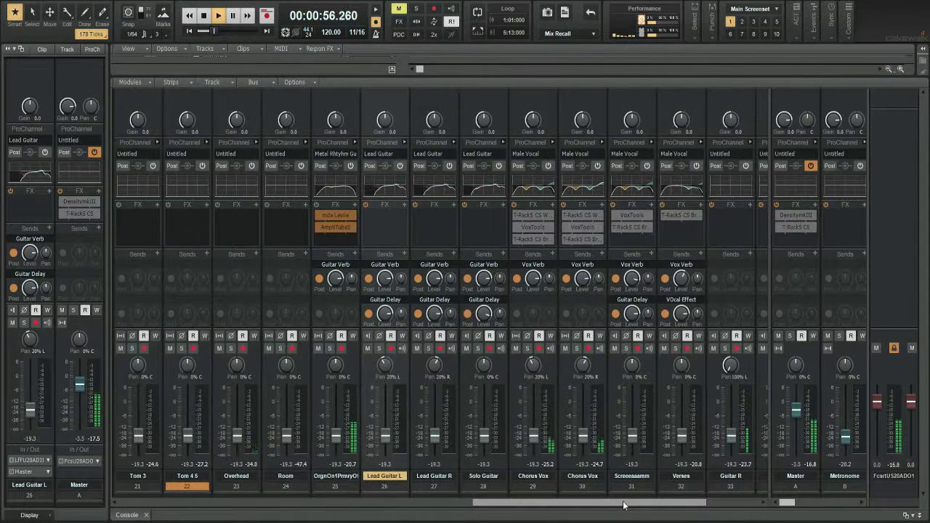
{"action": "left_click_drag", "start_coordinate": [451, 75], "coordinate": [479, 67]}
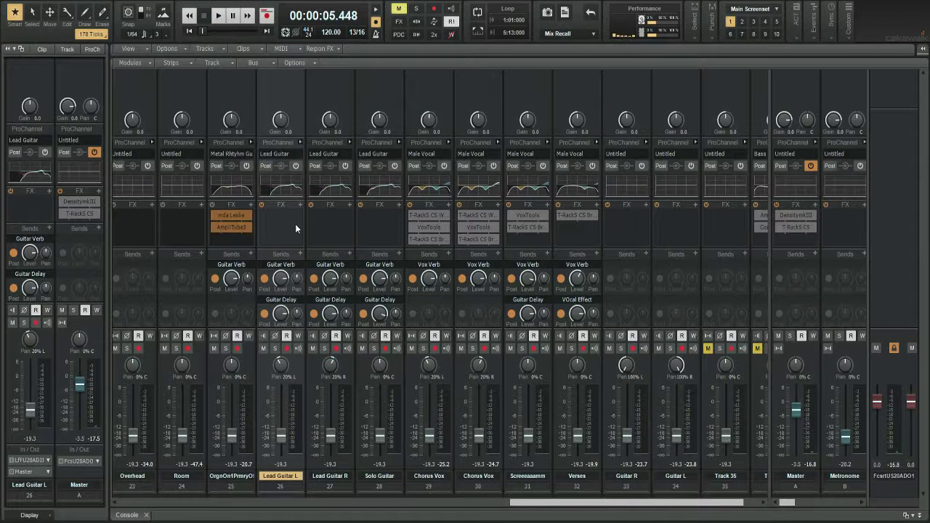
{"action": "left_click", "coordinate": [335, 239]}
{"action": "left_click", "coordinate": [375, 234]}
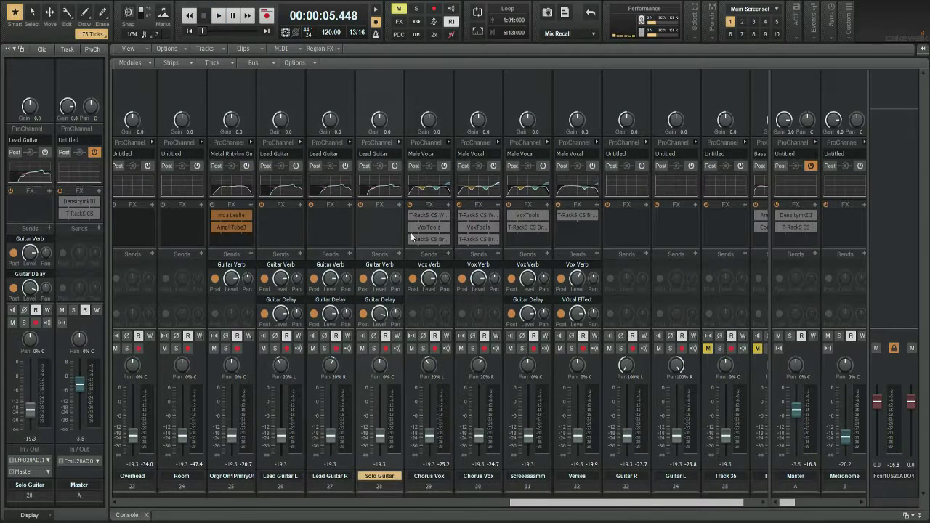
{"action": "left_click", "coordinate": [483, 249]}
{"action": "left_click", "coordinate": [531, 256]}
{"action": "left_click", "coordinate": [558, 248]}
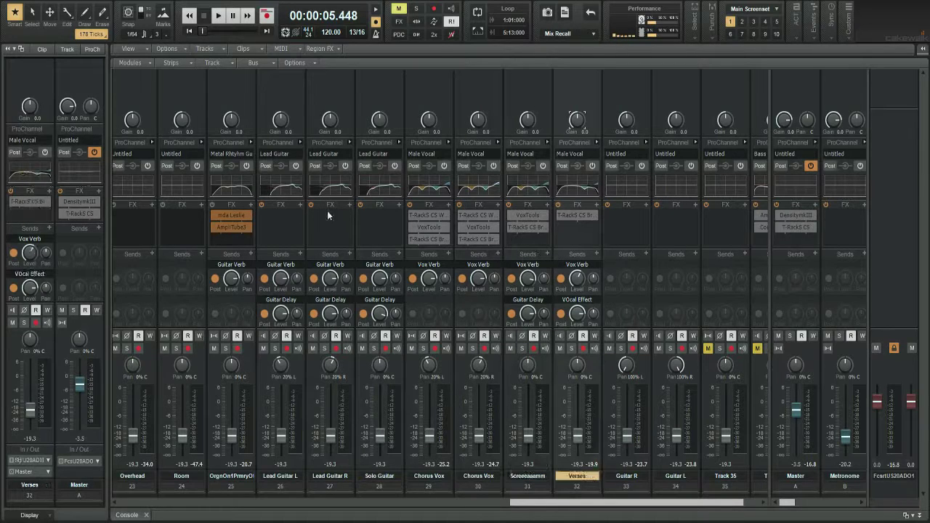
{"action": "left_click", "coordinate": [295, 234]}
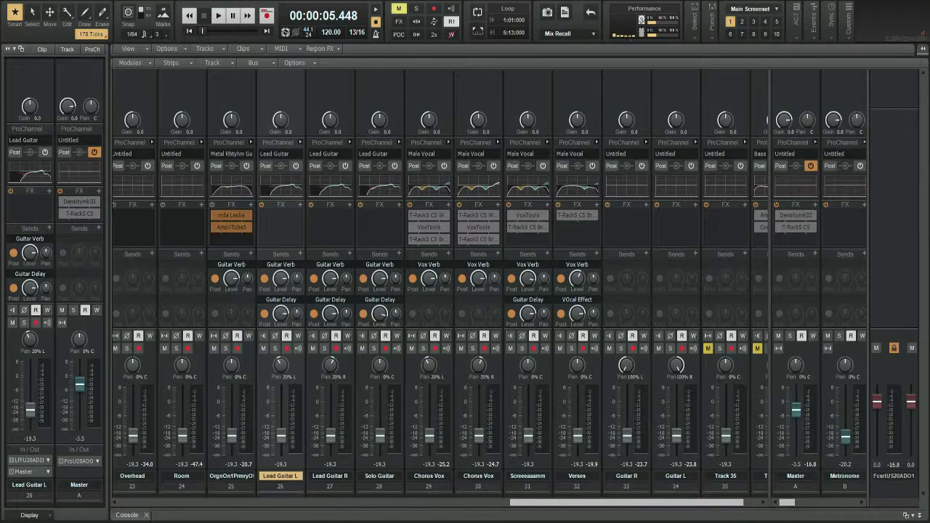
{"action": "scroll", "coordinate": [535, 508], "scroll_direction": "left", "scroll_amount": 1}
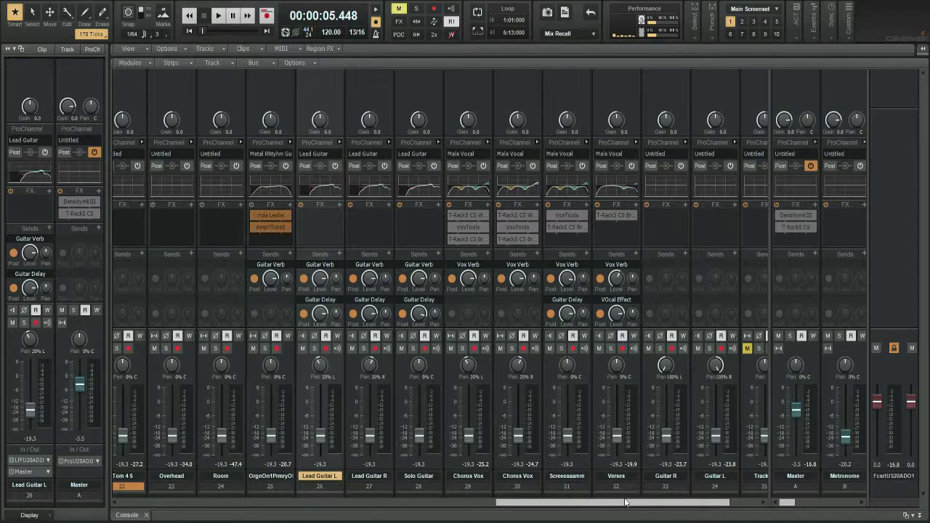
{"action": "left_click_drag", "start_coordinate": [619, 502], "coordinate": [566, 506]}
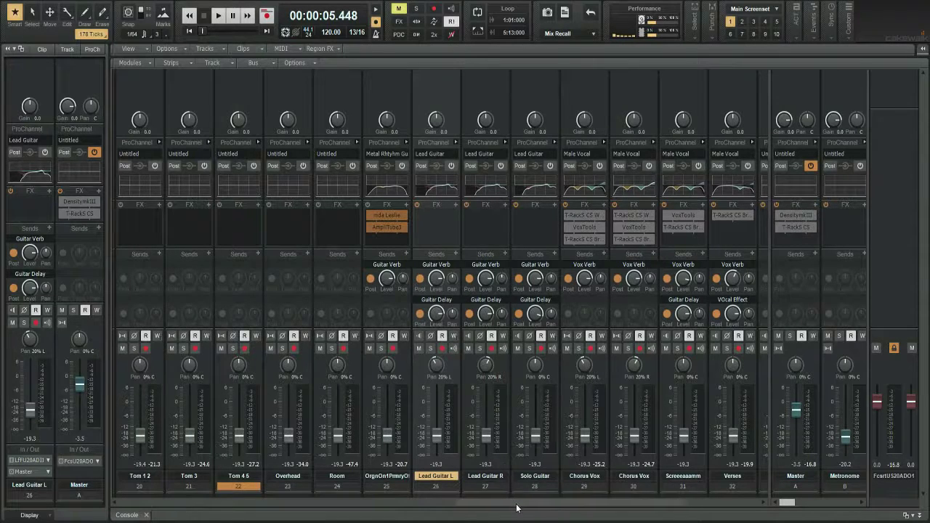
{"action": "scroll", "coordinate": [517, 508], "scroll_direction": "left", "scroll_amount": 2}
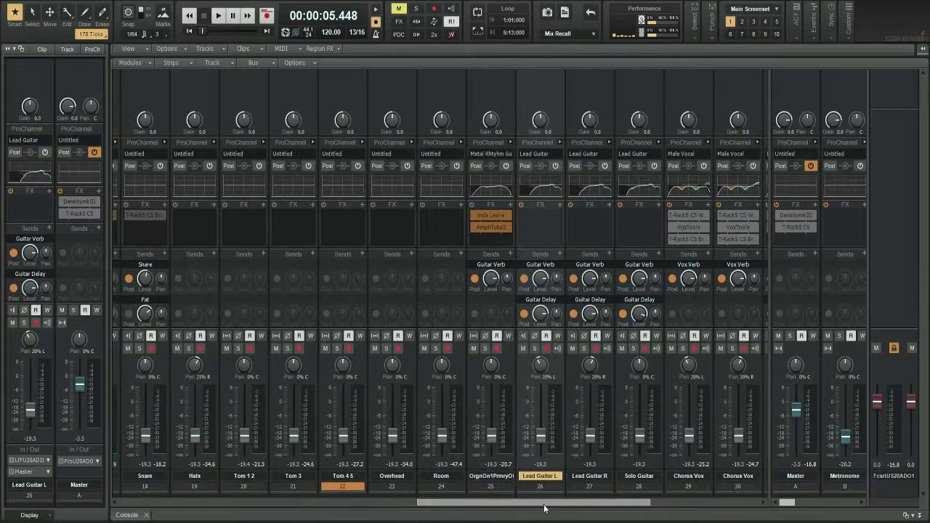
{"action": "left_click_drag", "start_coordinate": [544, 508], "coordinate": [628, 508]}
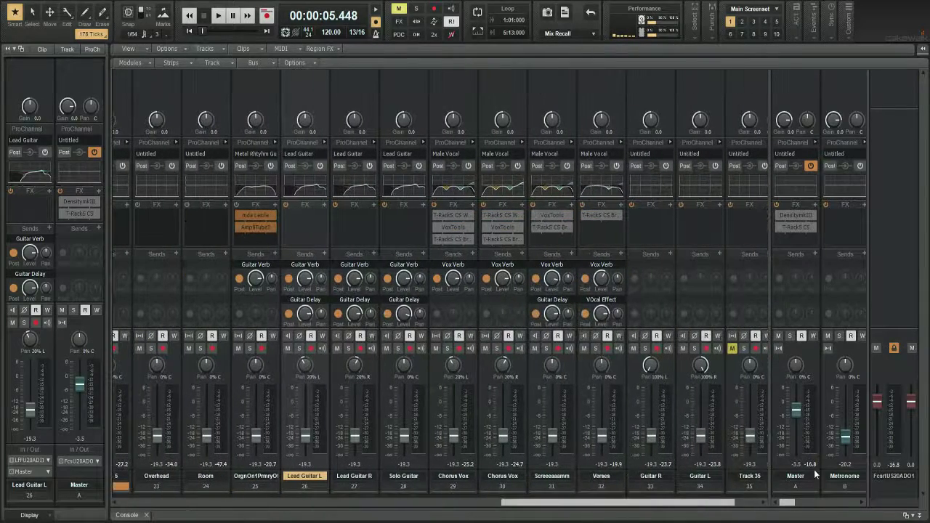
{"action": "left_click", "coordinate": [814, 474]}
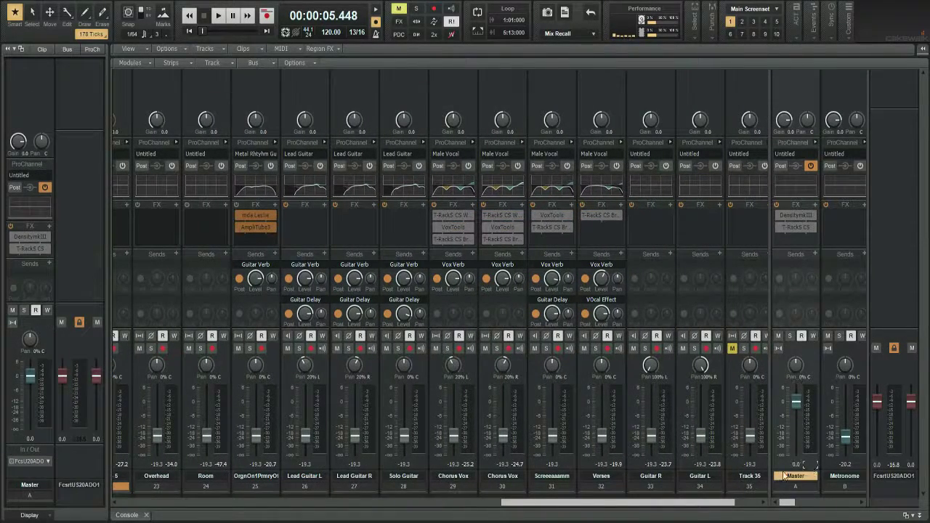
{"action": "key", "text": "space"}
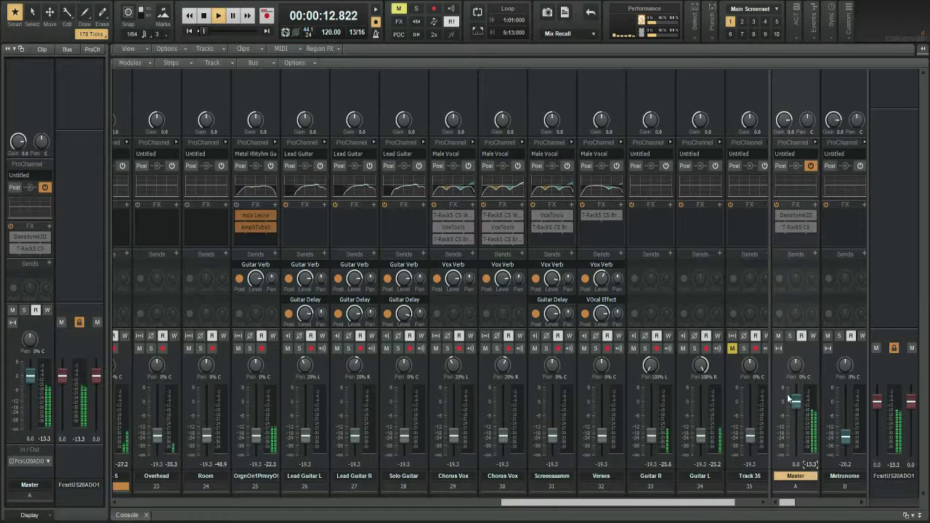
{"action": "left_click", "coordinate": [653, 240]}
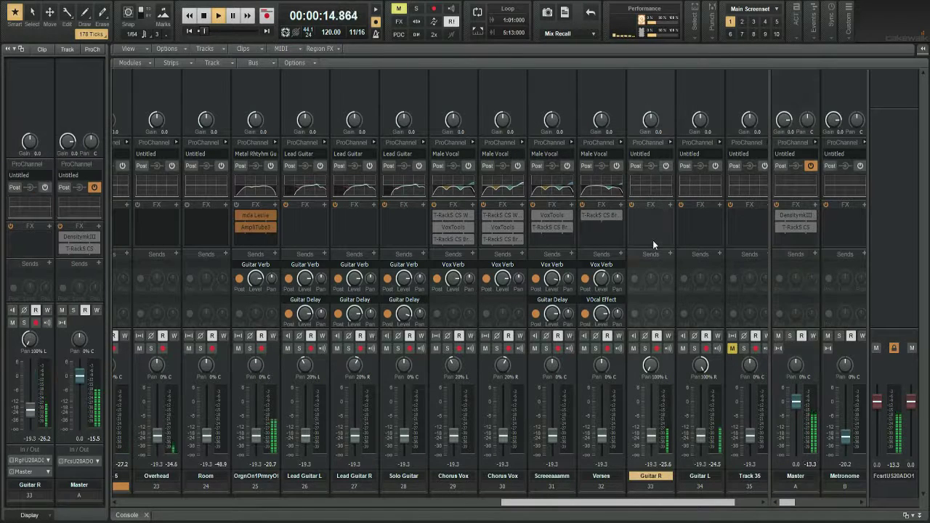
{"action": "key", "text": "space"}
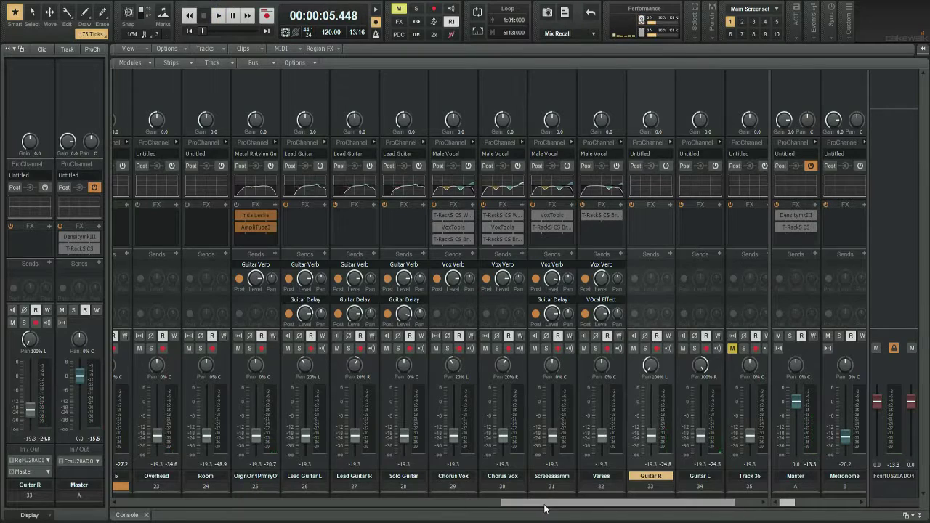
{"action": "mouse_move", "coordinate": [545, 509]}
{"action": "left_mouse_down"}
{"action": "mouse_move", "coordinate": [509, 509]}
{"action": "mouse_move", "coordinate": [528, 512]}
{"action": "left_mouse_up"}
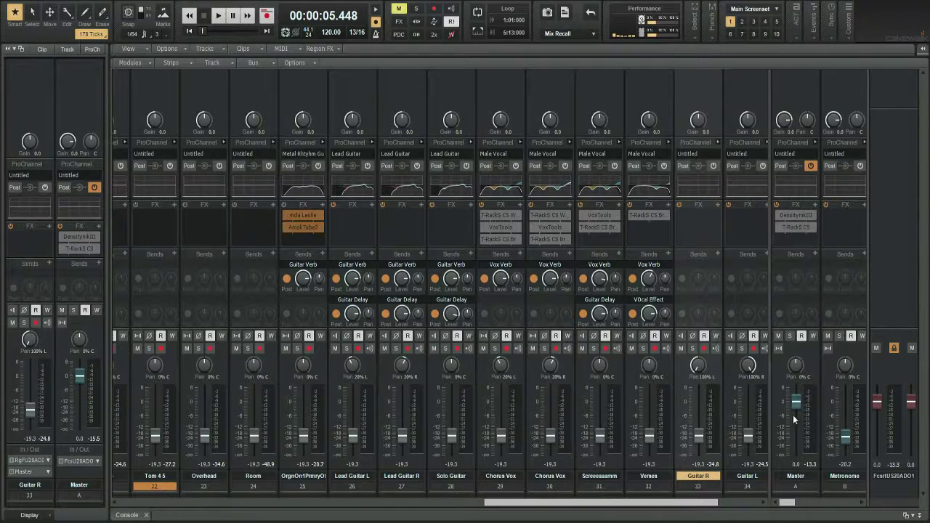
{"action": "mouse_move", "coordinate": [646, 511]}
{"action": "left_mouse_down"}
{"action": "mouse_move", "coordinate": [589, 504]}
{"action": "mouse_move", "coordinate": [634, 503]}
{"action": "left_mouse_up"}
{"action": "left_click", "coordinate": [585, 492]}
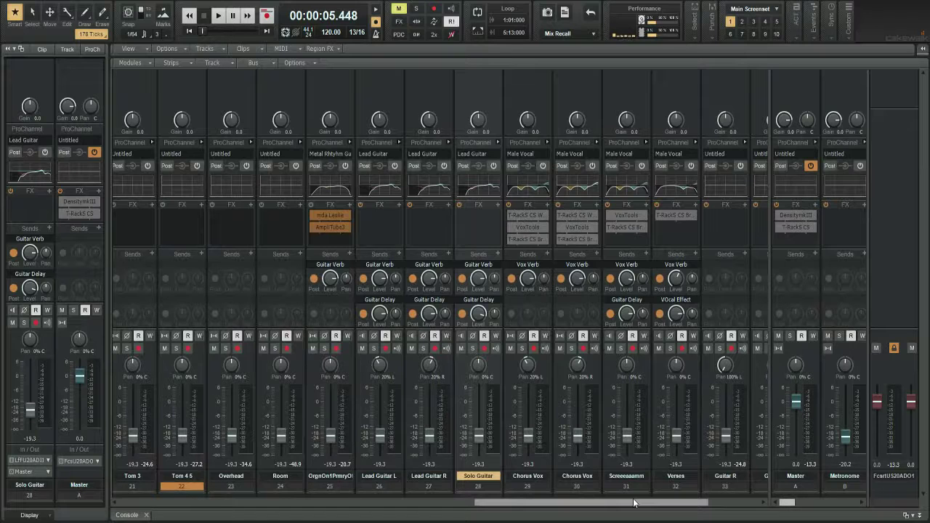
{"action": "left_click_drag", "start_coordinate": [634, 503], "coordinate": [657, 504]}
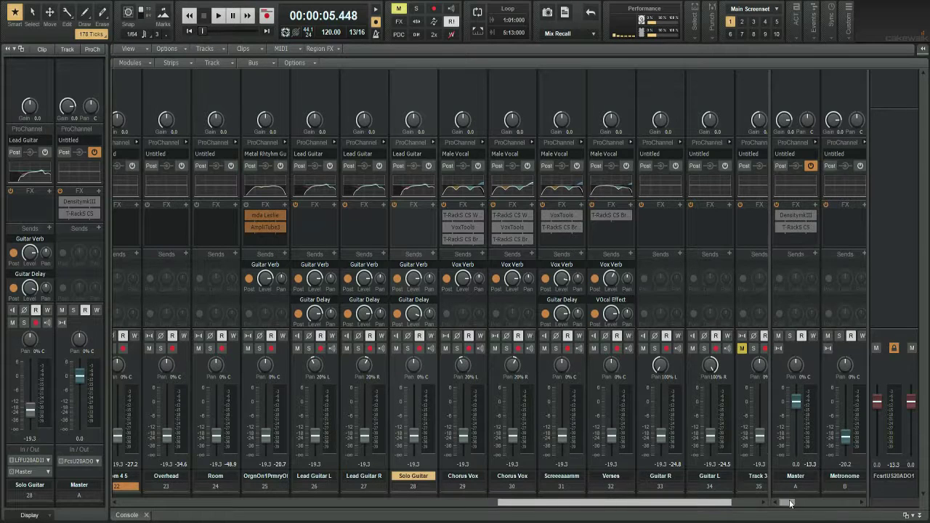
Step: Scroll through the Console strips, select Lead Guitar L and start playback of the mix
{"action": "mouse_move", "coordinate": [786, 502]}
{"action": "left_mouse_down"}
{"action": "mouse_move", "coordinate": [847, 500]}
{"action": "mouse_move", "coordinate": [787, 502]}
{"action": "left_mouse_up"}
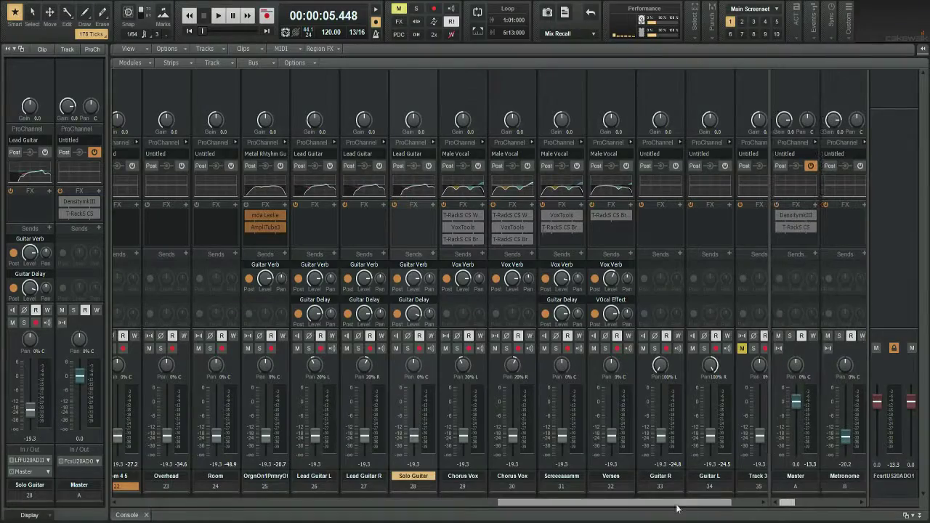
{"action": "left_click_drag", "start_coordinate": [676, 503], "coordinate": [603, 505]}
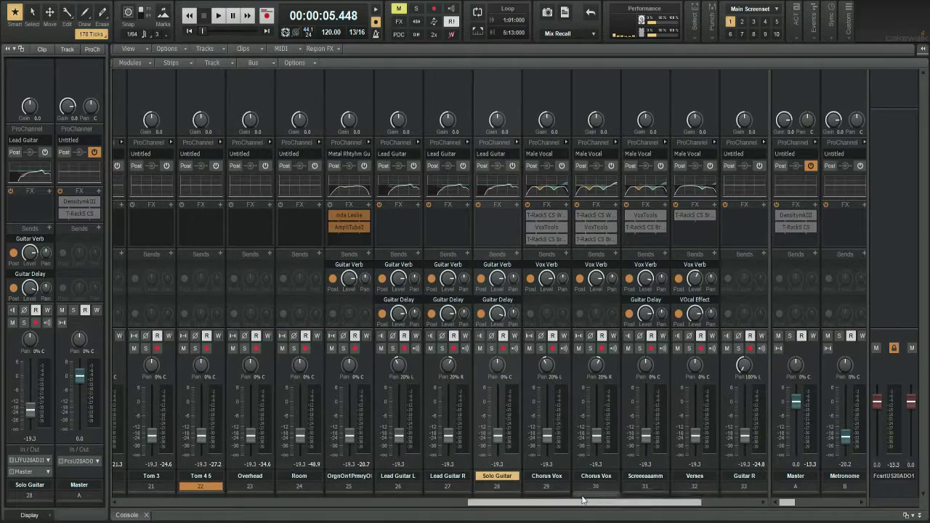
{"action": "left_click_drag", "start_coordinate": [545, 503], "coordinate": [460, 502]}
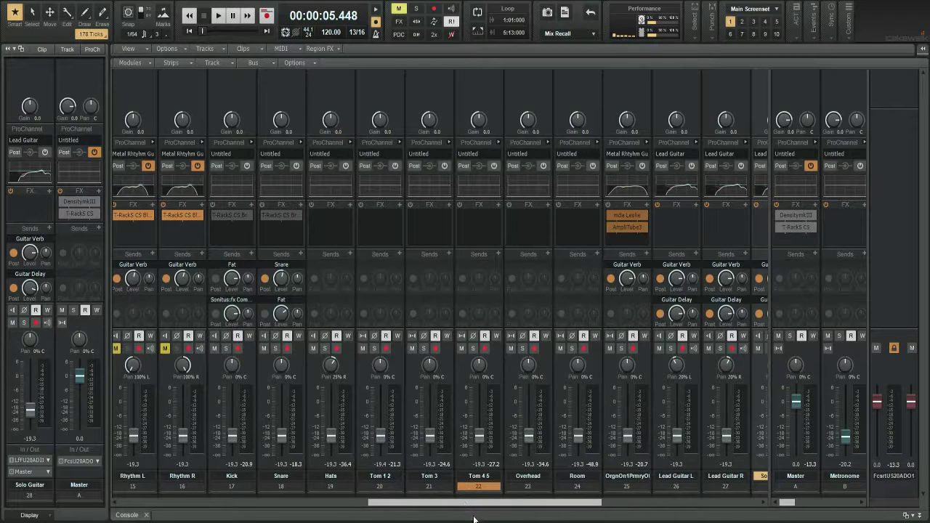
{"action": "left_click_drag", "start_coordinate": [484, 503], "coordinate": [498, 506]}
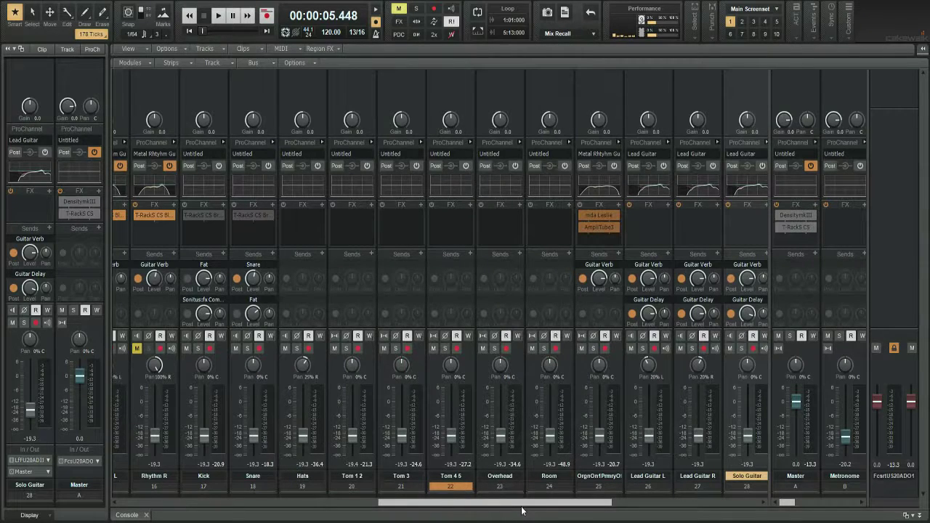
{"action": "left_click_drag", "start_coordinate": [538, 507], "coordinate": [563, 503]}
{"action": "left_click", "coordinate": [567, 476]}
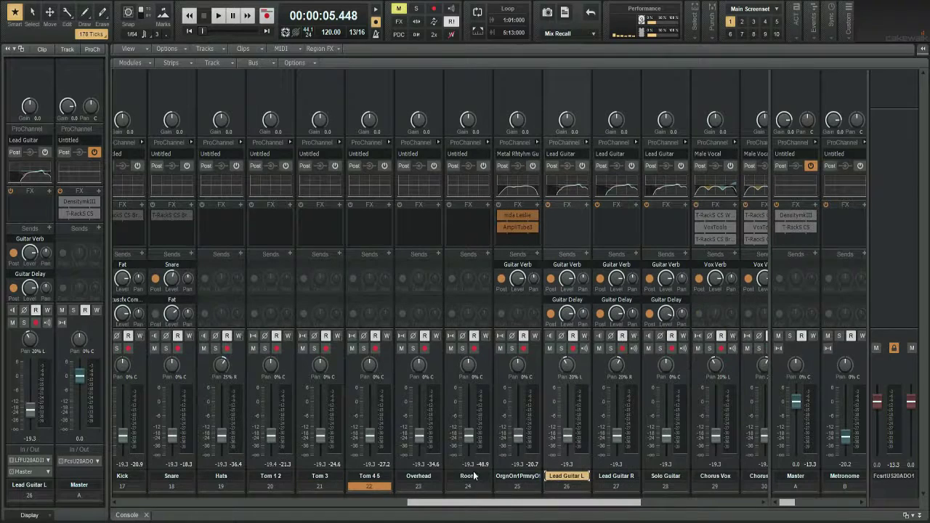
{"action": "key", "text": "space"}
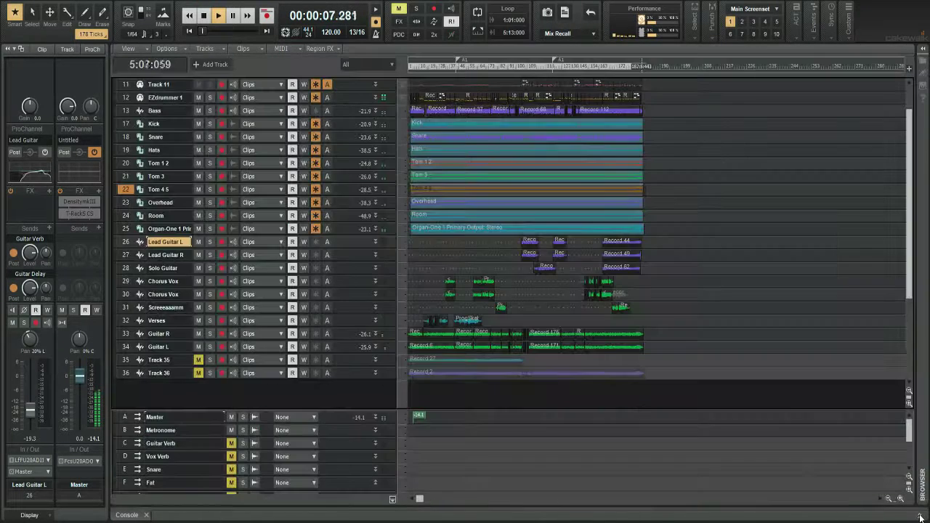
Step: Hide the mixer, return the Master level to 0.0 dB, stop playback and import Danger Line
{"action": "key", "text": "d"}
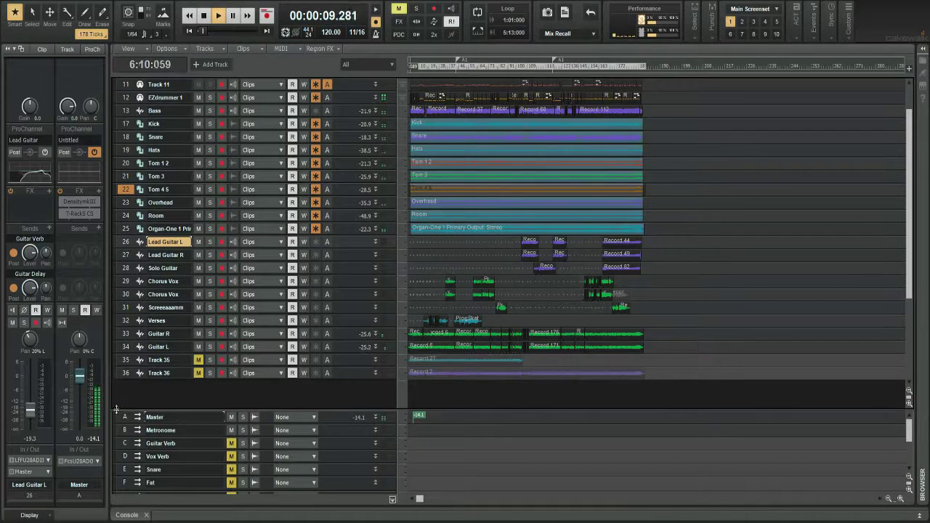
{"action": "scroll", "coordinate": [75, 380], "scroll_direction": "up", "scroll_amount": 5}
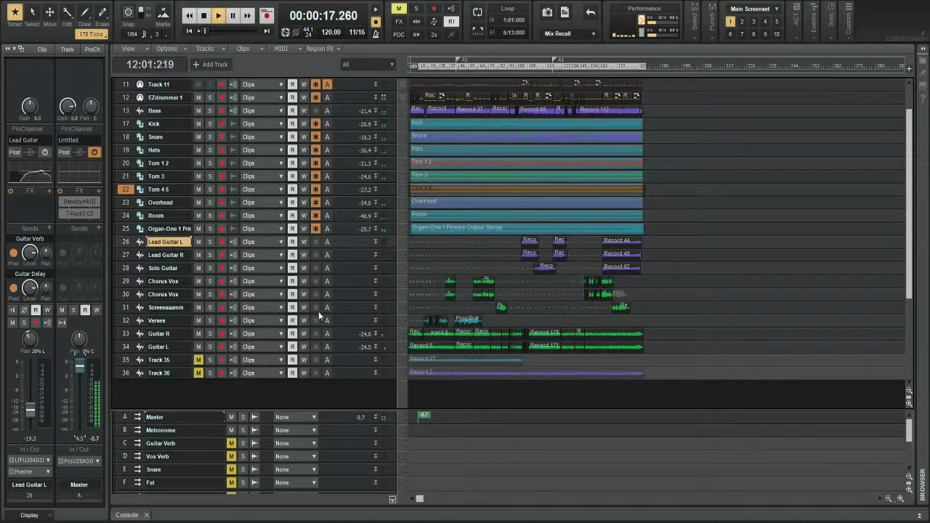
{"action": "left_click_drag", "start_coordinate": [79, 363], "coordinate": [80, 378]}
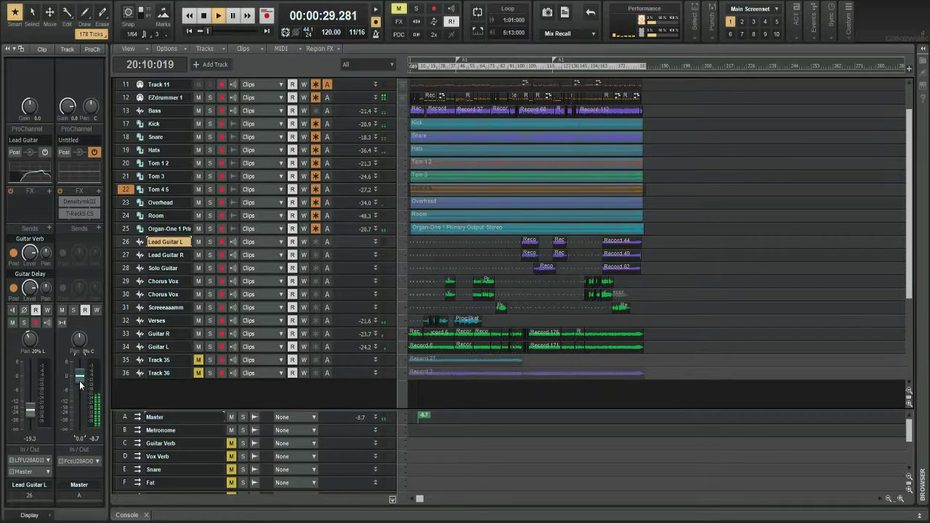
{"action": "key", "text": "space"}
{"action": "left_click", "coordinate": [154, 110]}
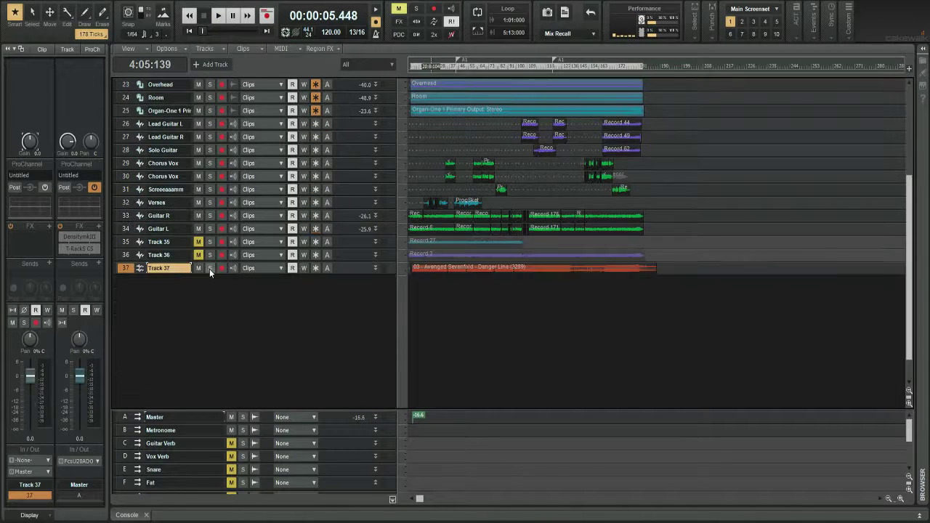
Step: Enlarge Track 37, solo it, lower its volume to -9.8 dB and zoom the timeline in
{"action": "left_click_drag", "start_coordinate": [372, 273], "coordinate": [373, 349]}
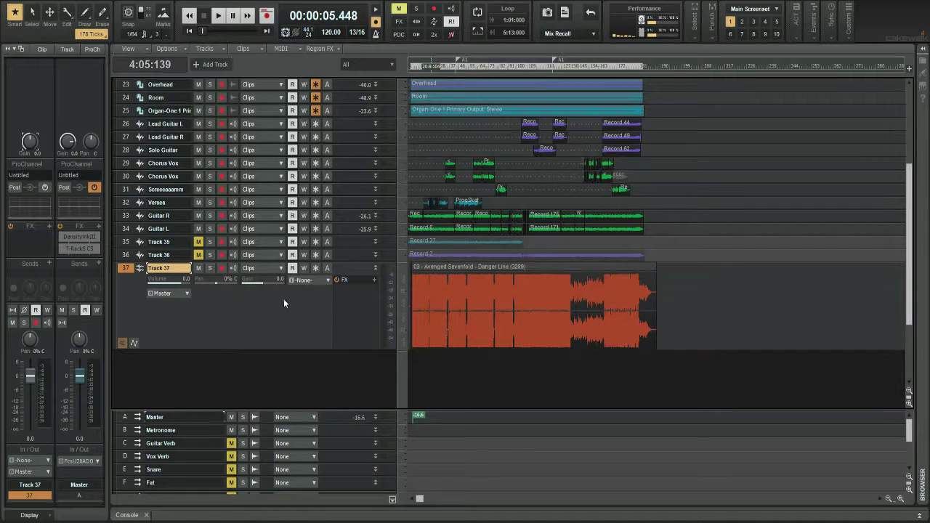
{"action": "left_click", "coordinate": [210, 268]}
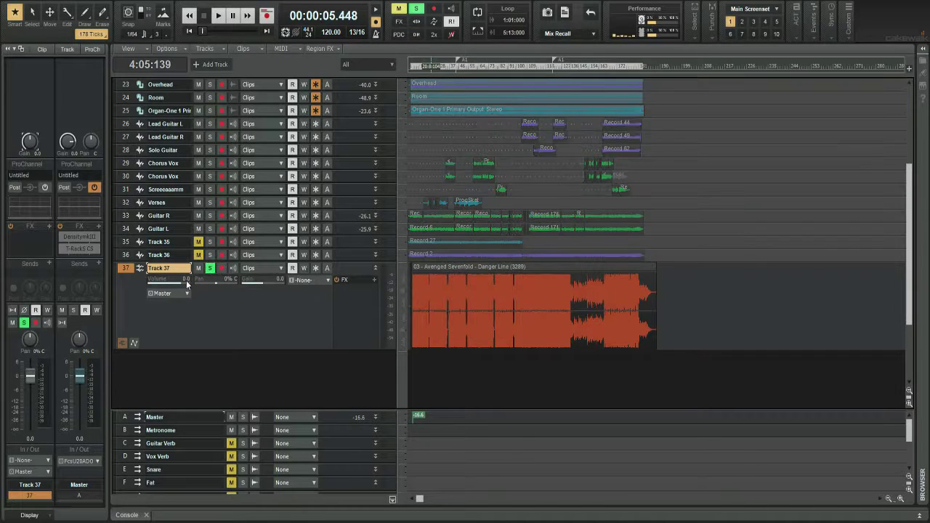
{"action": "left_click_drag", "start_coordinate": [185, 281], "coordinate": [187, 291]}
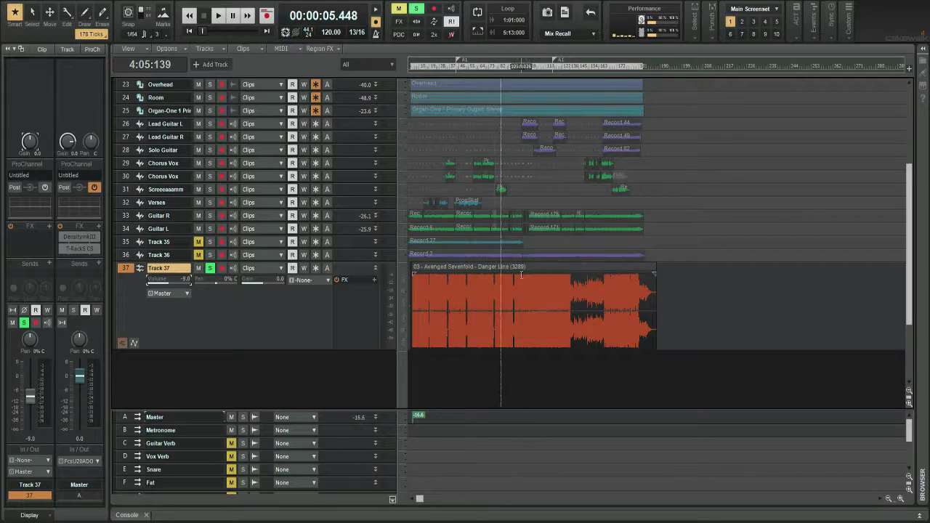
{"action": "scroll", "coordinate": [166, 279], "scroll_direction": "down", "scroll_amount": 4}
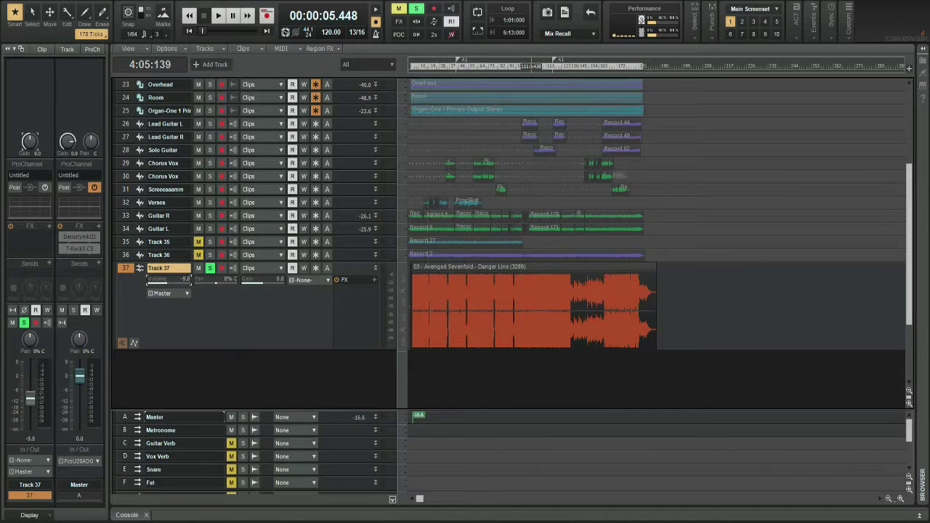
{"action": "left_click_drag", "start_coordinate": [905, 502], "coordinate": [859, 487]}
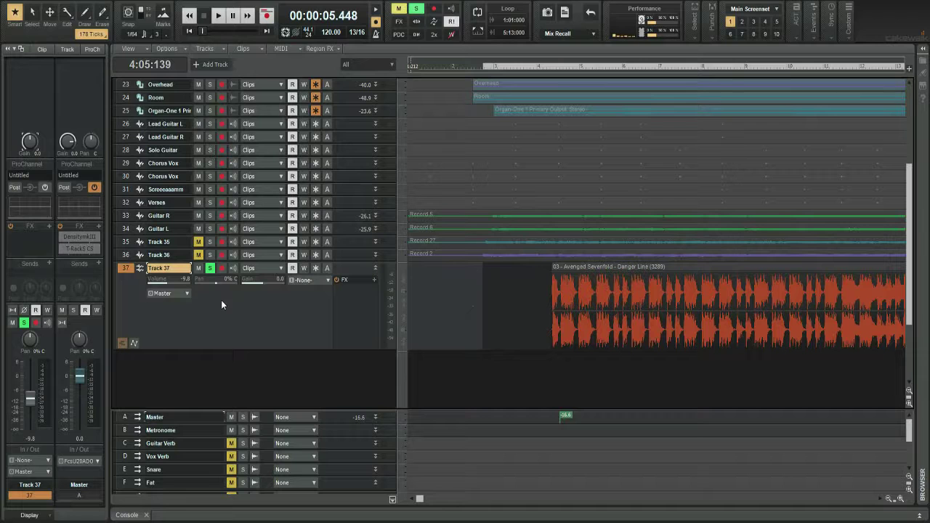
Step: Maximize Track 37, play through the Danger Line reference, then unsolo it
{"action": "key", "text": "z"}
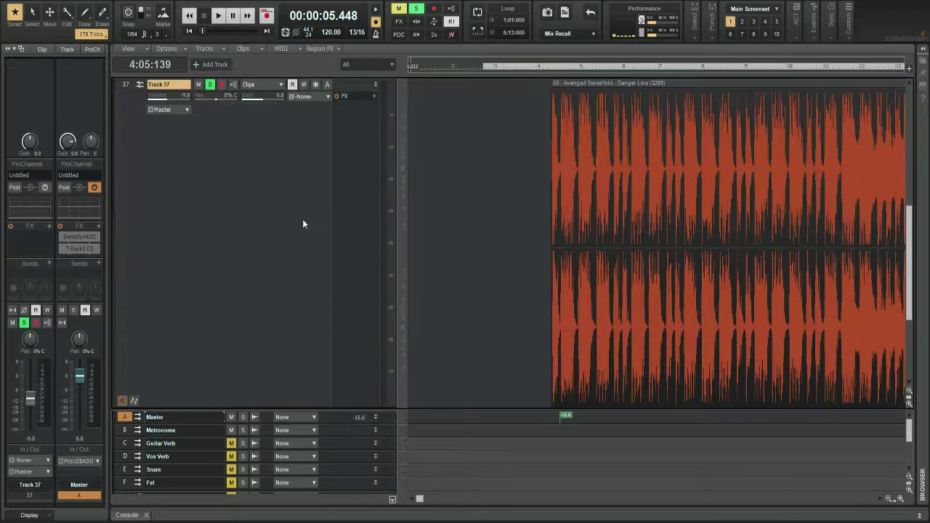
{"action": "key", "text": "space"}
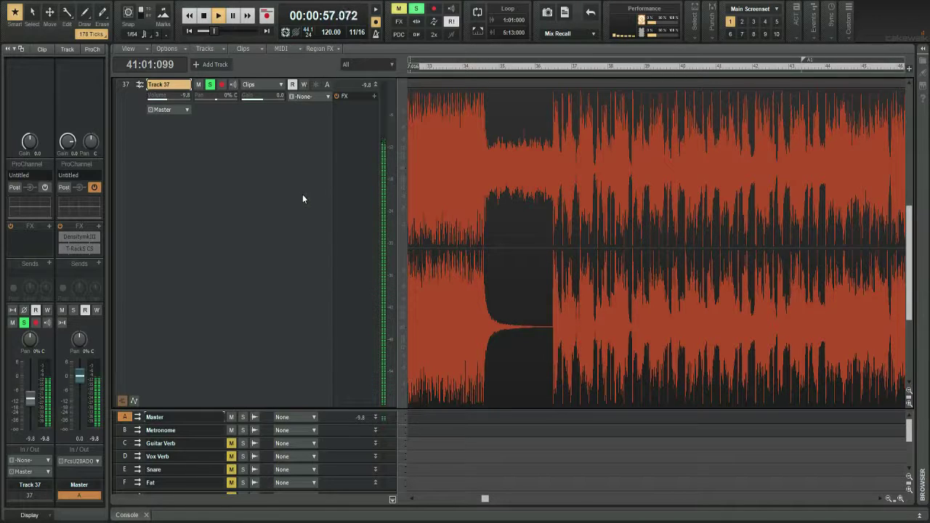
{"action": "key", "text": "space"}
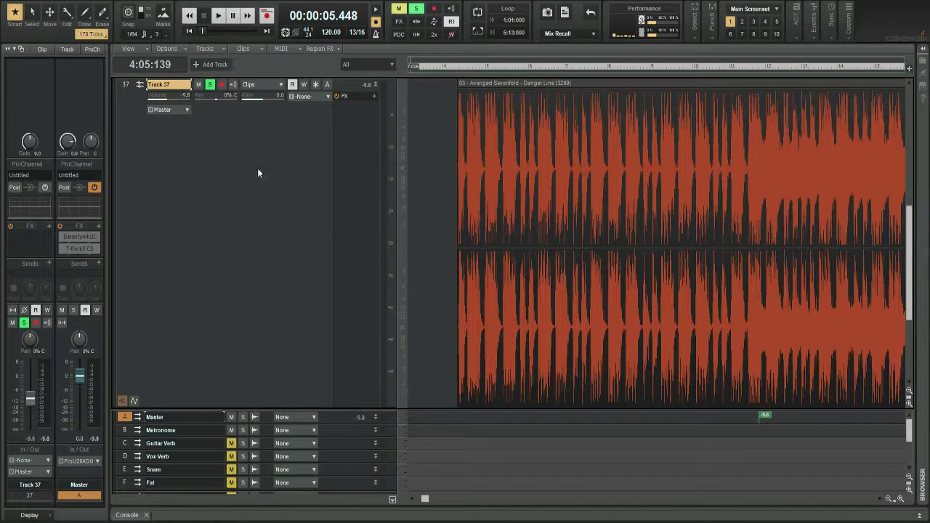
{"action": "left_click", "coordinate": [210, 85]}
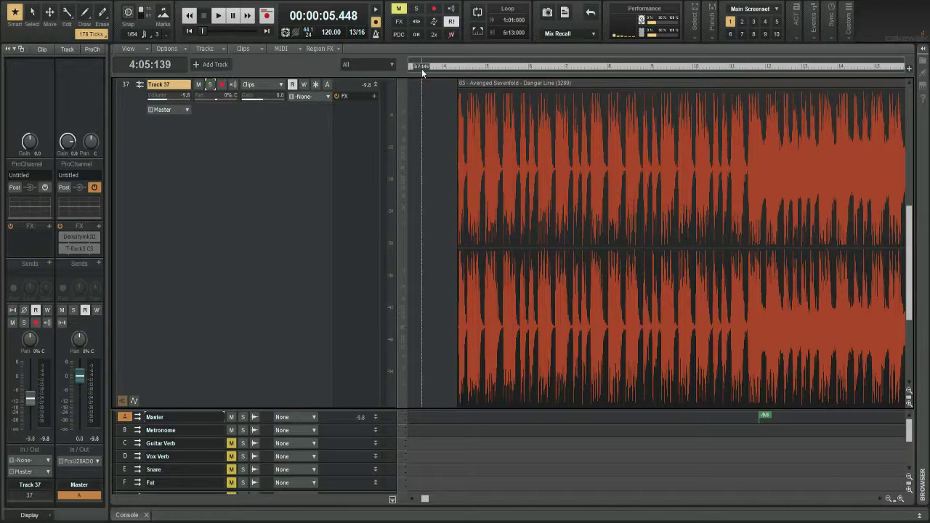
Step: Restore all track heights to normal and mute the Track 37 reference song
{"action": "double_click", "coordinate": [375, 85]}
{"action": "scroll", "coordinate": [361, 125], "scroll_direction": "up", "scroll_amount": 2}
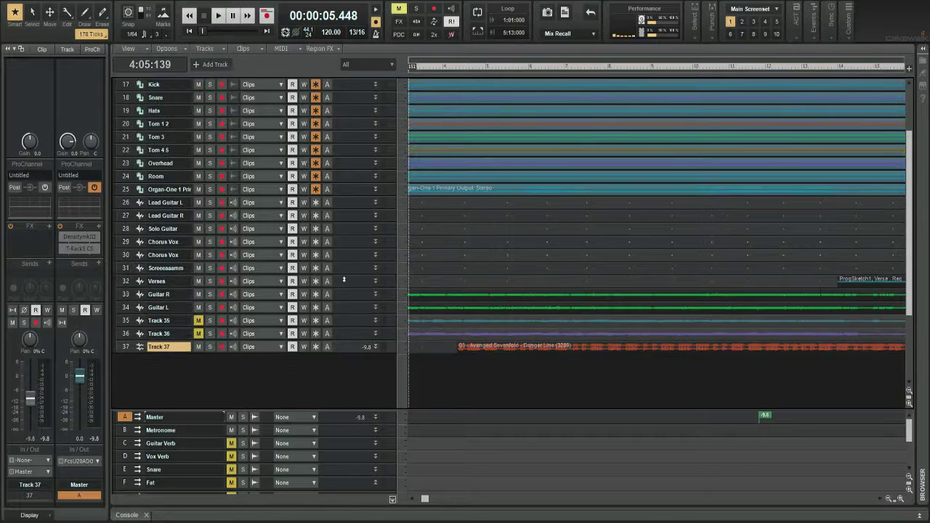
{"action": "left_click", "coordinate": [198, 347]}
{"action": "scroll", "coordinate": [198, 347], "scroll_direction": "up", "scroll_amount": 2}
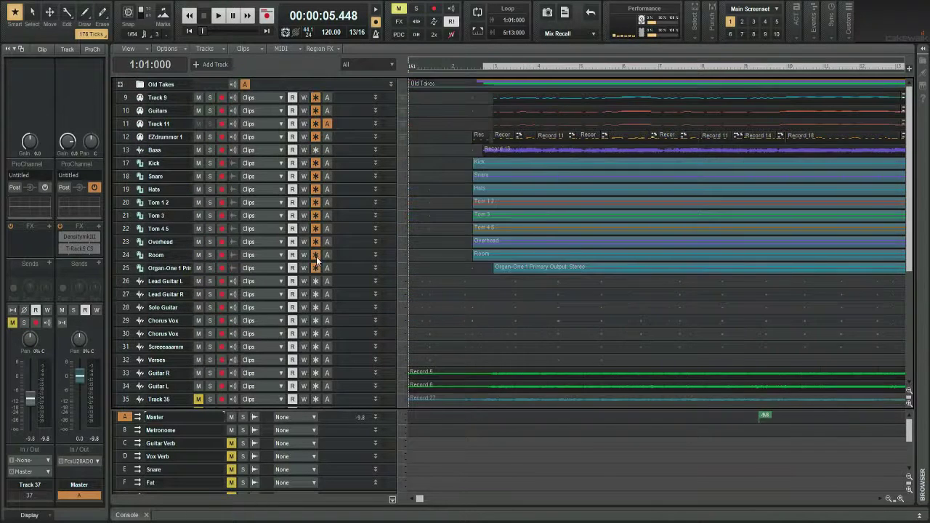
Step: Play the mix from the project start and show the Bass and Organ-One channel settings
{"action": "left_click", "coordinate": [475, 66]}
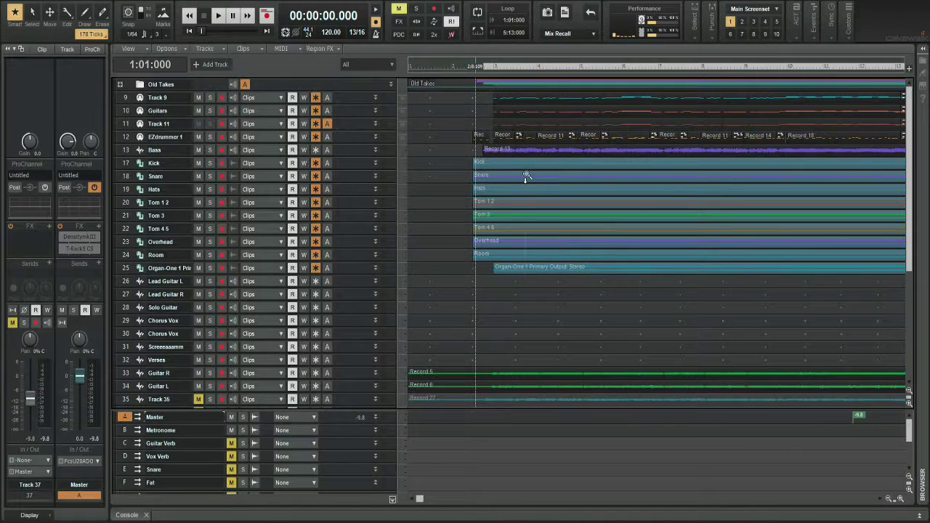
{"action": "key", "text": "space"}
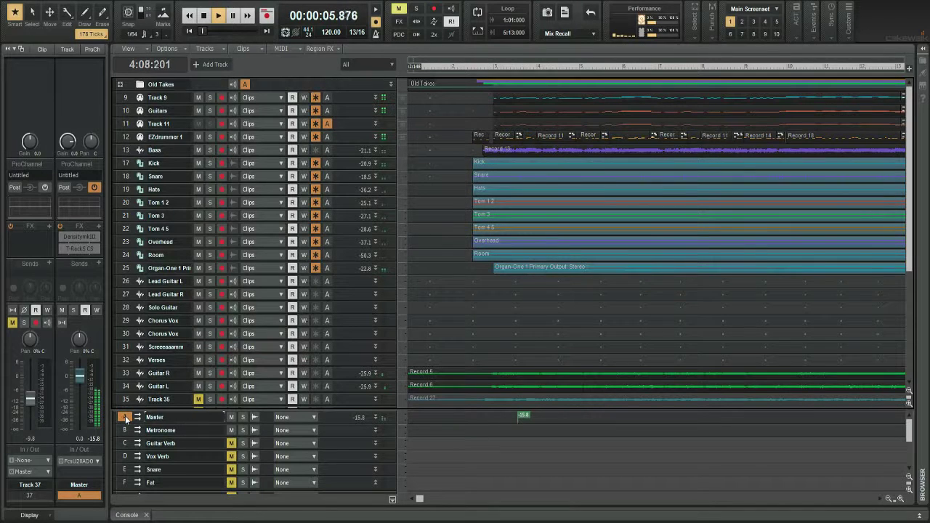
{"action": "left_click", "coordinate": [123, 149]}
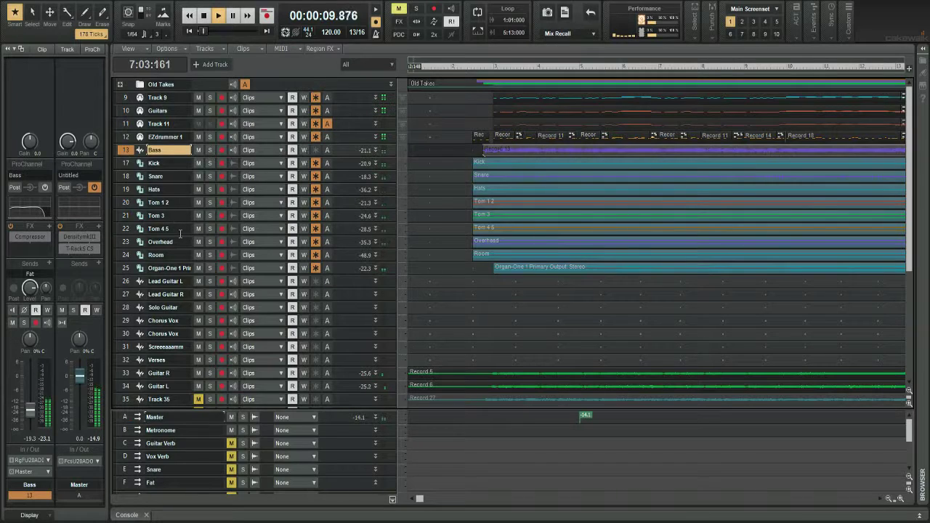
{"action": "left_click", "coordinate": [121, 264]}
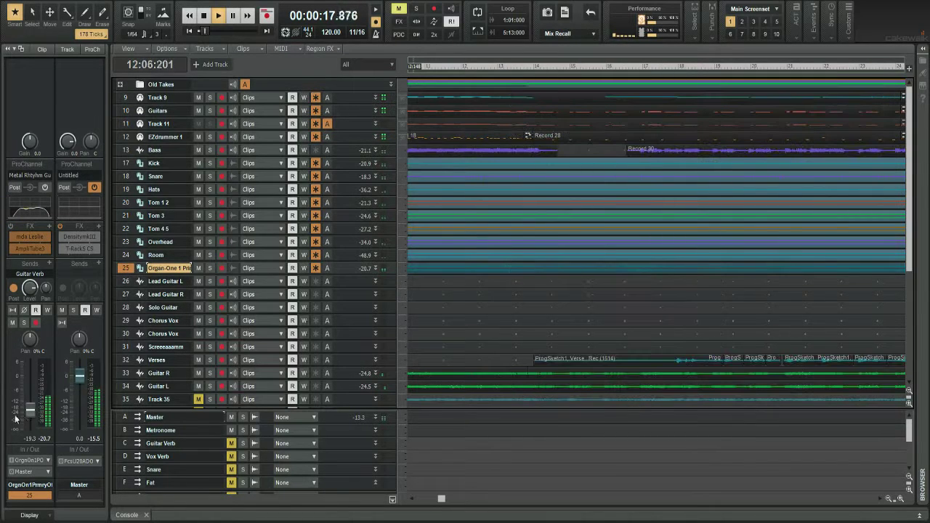
Step: Lower Organ-One's volume from -19.3 to -29.3 dB, then show the Verses track's settings
{"action": "scroll", "coordinate": [144, 323], "scroll_direction": "down", "scroll_amount": 3}
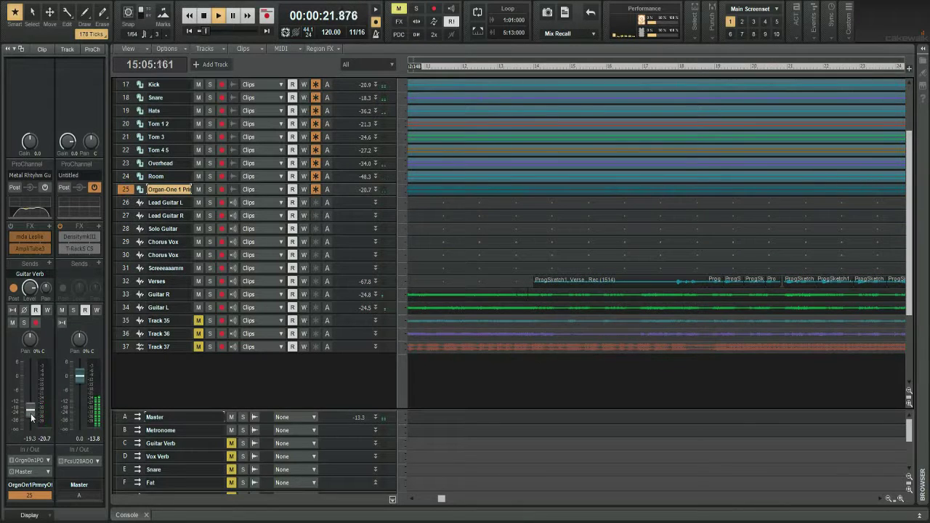
{"action": "left_click_drag", "start_coordinate": [29, 419], "coordinate": [30, 415]}
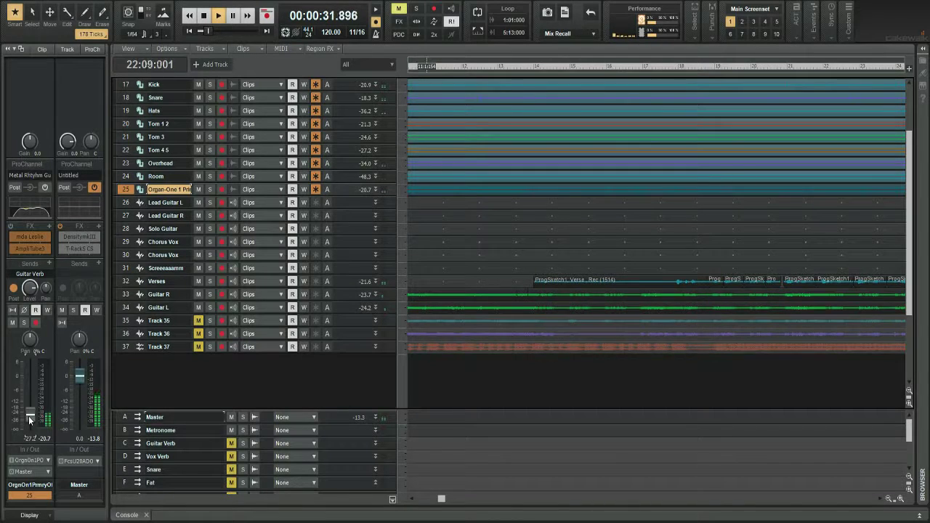
{"action": "left_click", "coordinate": [125, 285]}
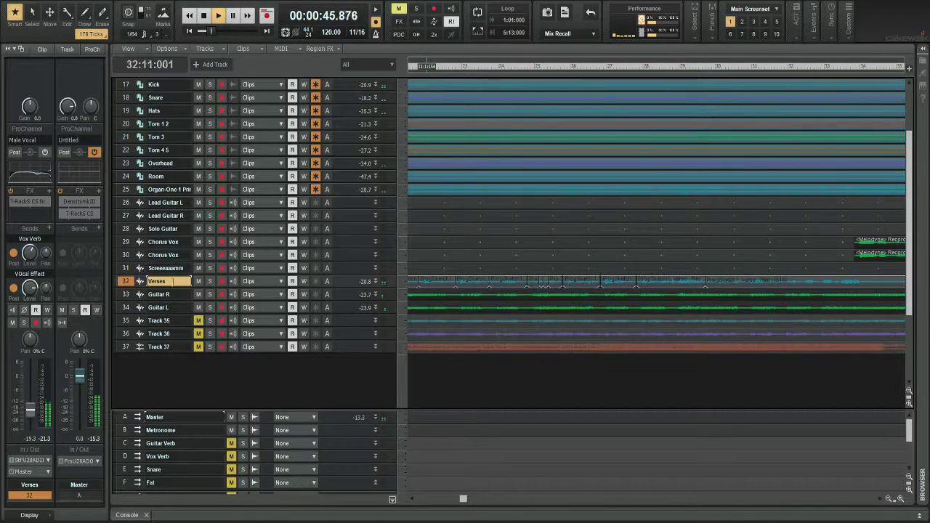
{"action": "scroll", "coordinate": [145, 189], "scroll_direction": "up", "scroll_amount": 3}
Step: During playback, inspect the Bass, Chorus Vox, Guitar R and Guitar L channel settings
{"action": "left_click", "coordinate": [129, 151]}
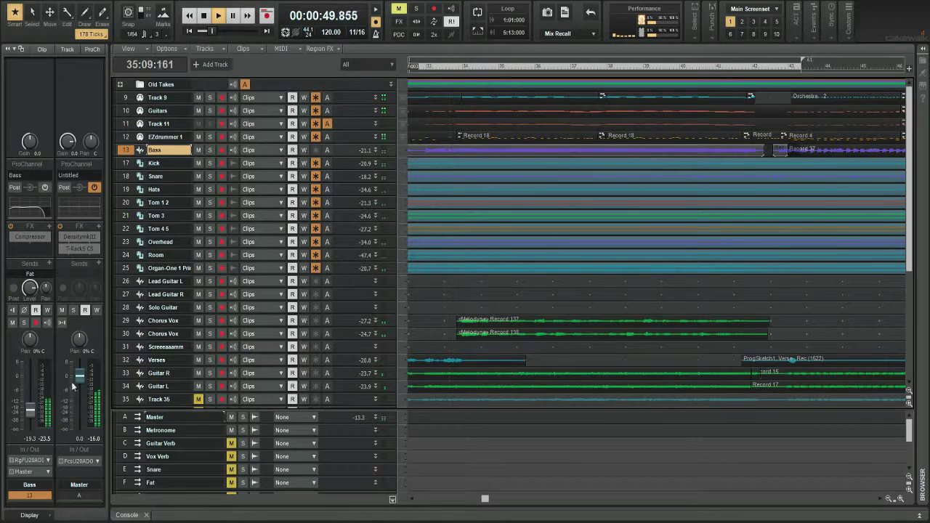
{"action": "scroll", "coordinate": [225, 230], "scroll_direction": "down", "scroll_amount": 3}
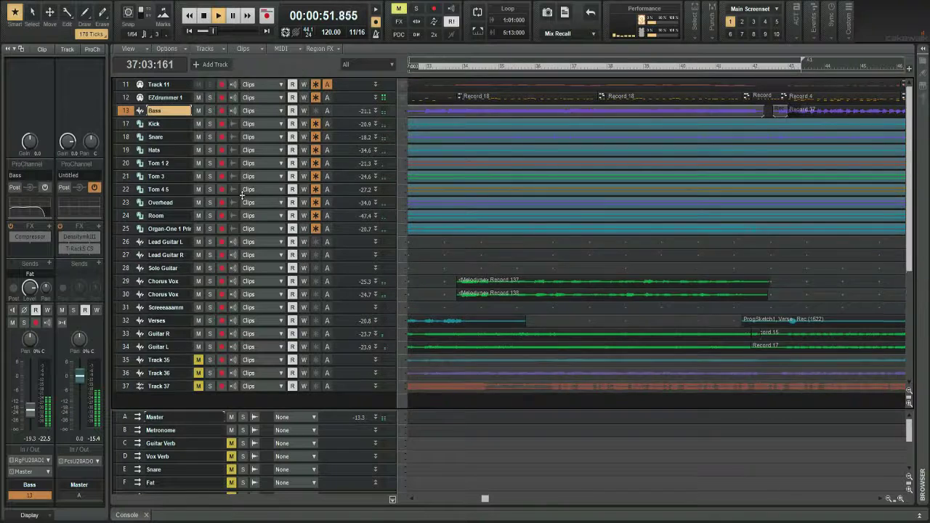
{"action": "scroll", "coordinate": [205, 189], "scroll_direction": "up", "scroll_amount": 3}
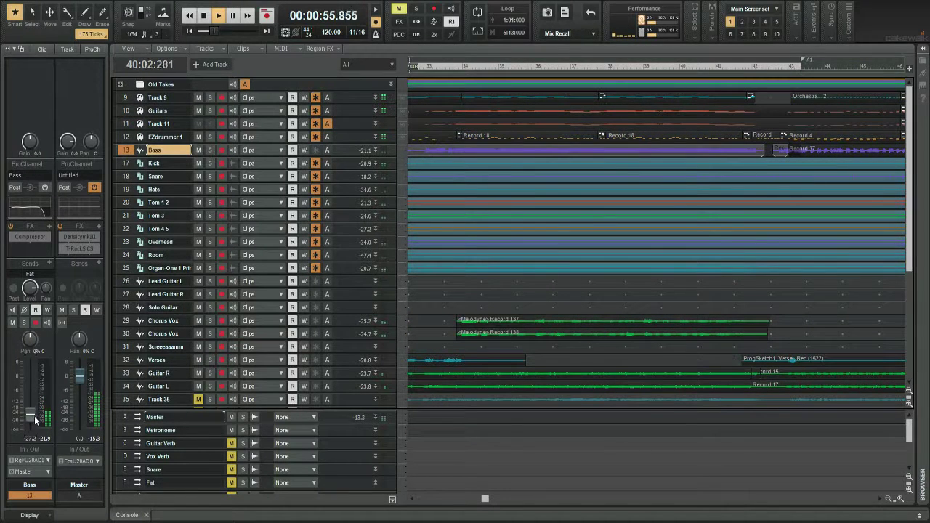
{"action": "left_click", "coordinate": [347, 324]}
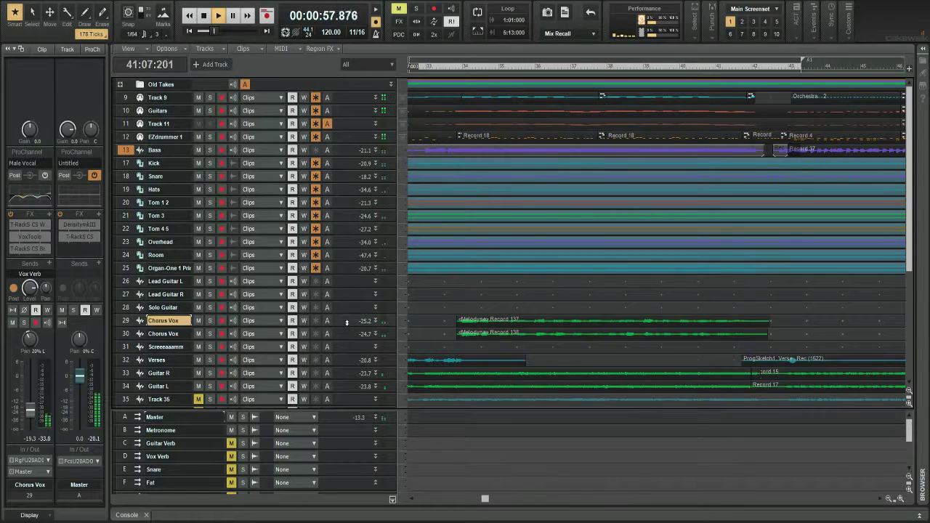
{"action": "scroll", "coordinate": [347, 323], "scroll_direction": "down", "scroll_amount": 2}
{"action": "left_click", "coordinate": [366, 296]}
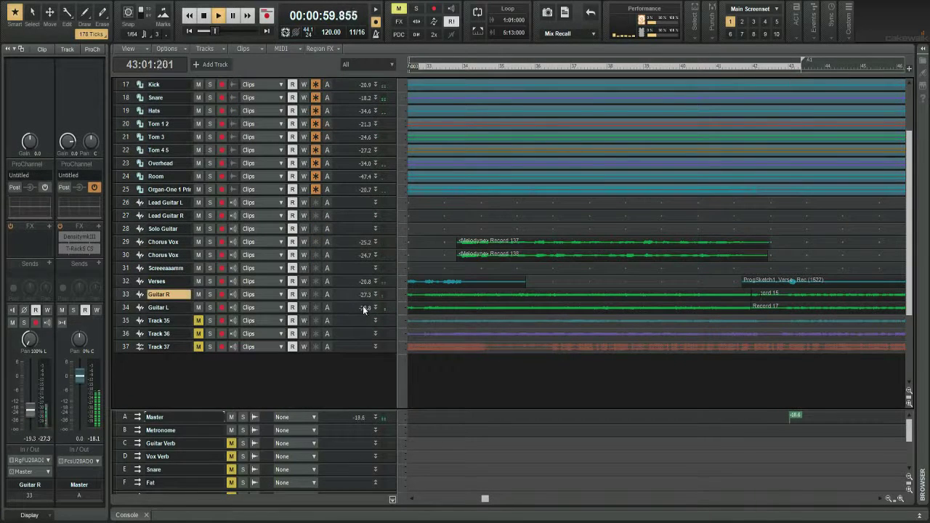
{"action": "left_click", "coordinate": [363, 306]}
{"action": "left_click", "coordinate": [365, 297]}
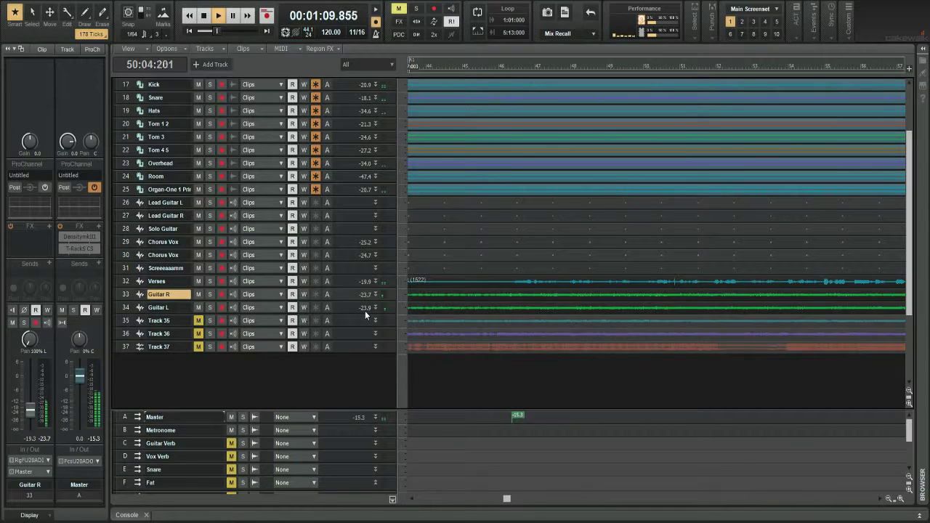
Step: Revisit the Bass track, then inspect the Organ-One and Lead Guitar L settings
{"action": "scroll", "coordinate": [366, 311], "scroll_direction": "up", "scroll_amount": 2}
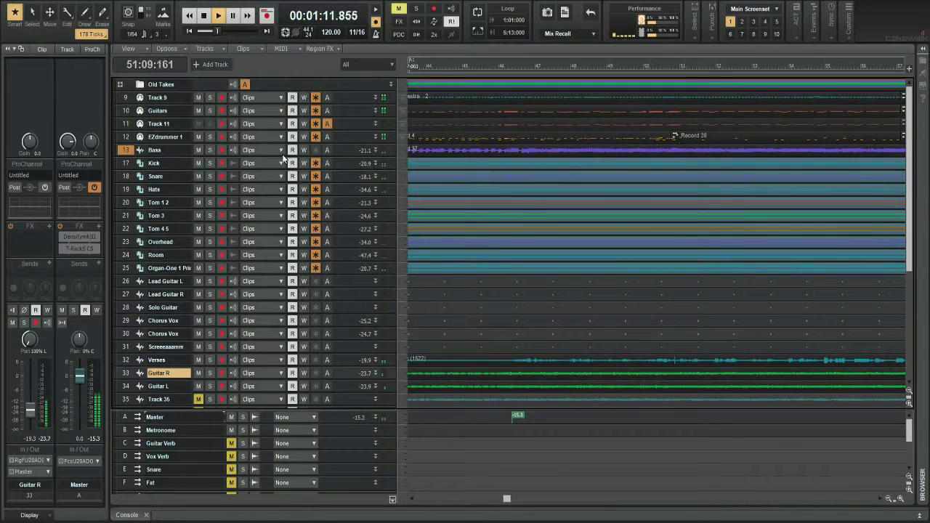
{"action": "left_click", "coordinate": [365, 150]}
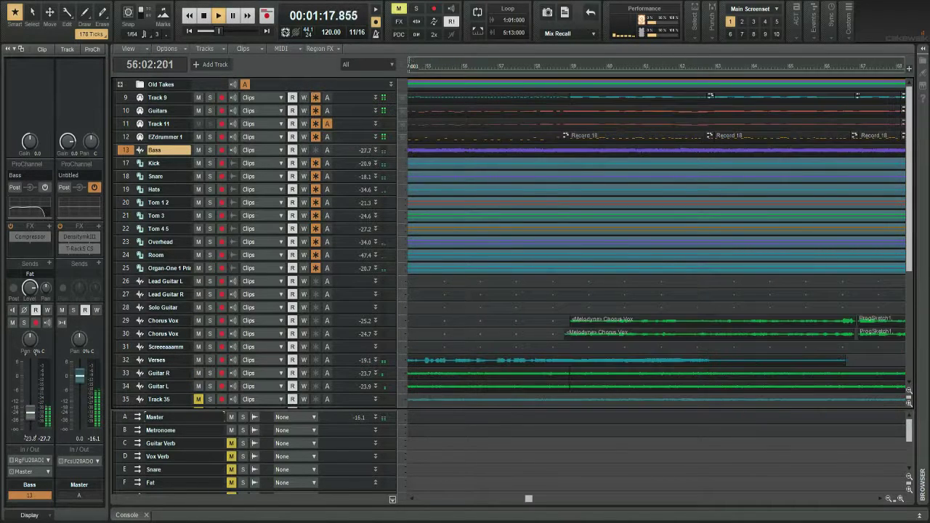
{"action": "scroll", "coordinate": [363, 229], "scroll_direction": "down", "scroll_amount": 3}
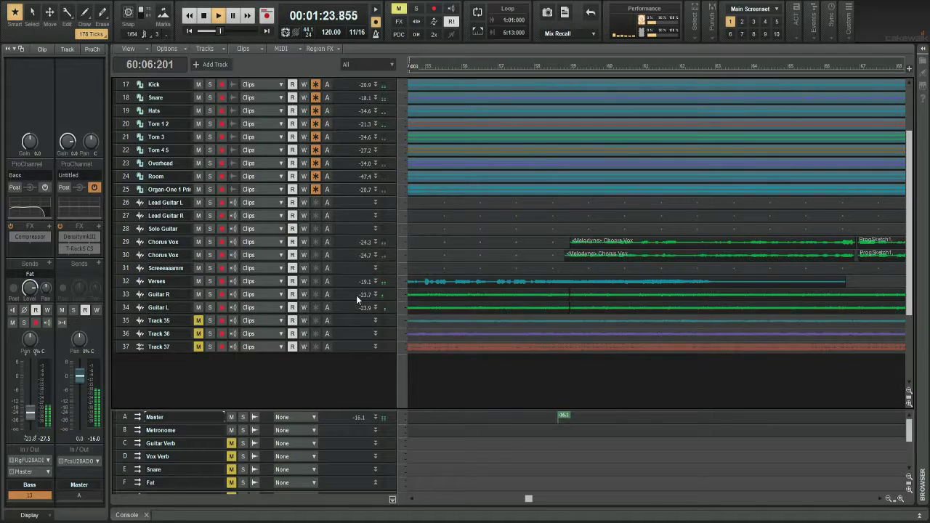
{"action": "left_click", "coordinate": [363, 191]}
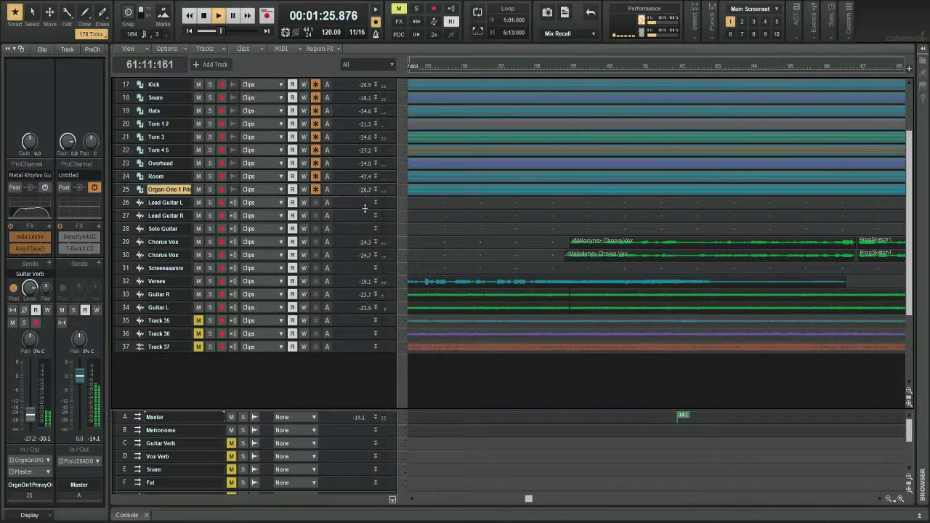
{"action": "left_click", "coordinate": [361, 205]}
{"action": "scroll", "coordinate": [361, 205], "scroll_direction": "up", "scroll_amount": 3}
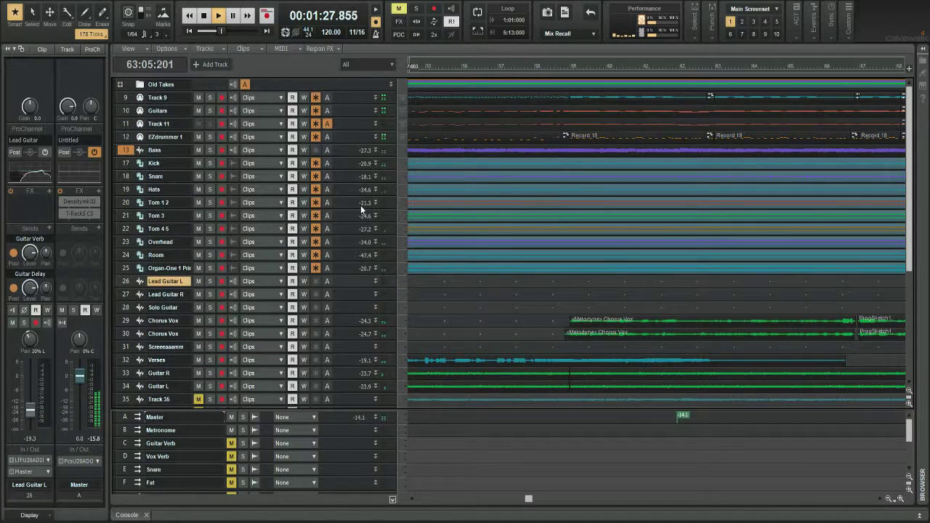
{"action": "scroll", "coordinate": [356, 206], "scroll_direction": "down", "scroll_amount": 3}
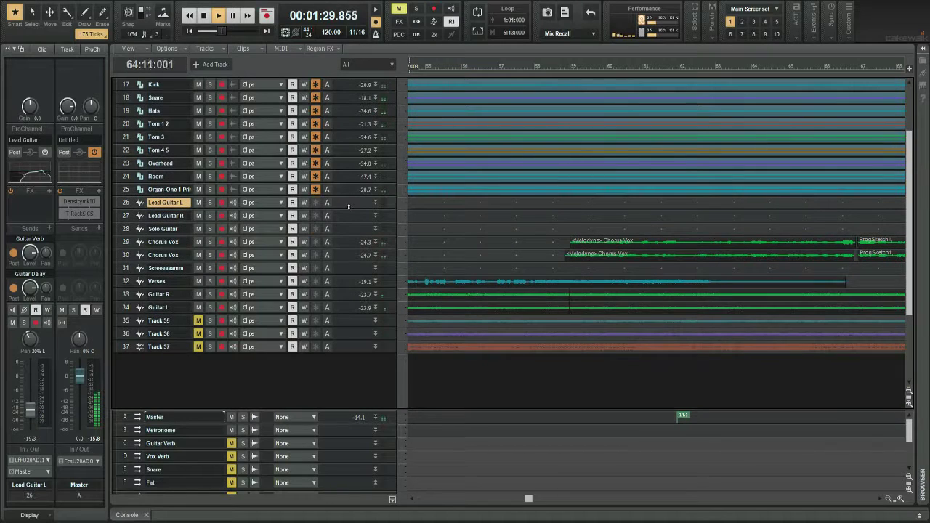
{"action": "scroll", "coordinate": [348, 220], "scroll_direction": "up", "scroll_amount": 3}
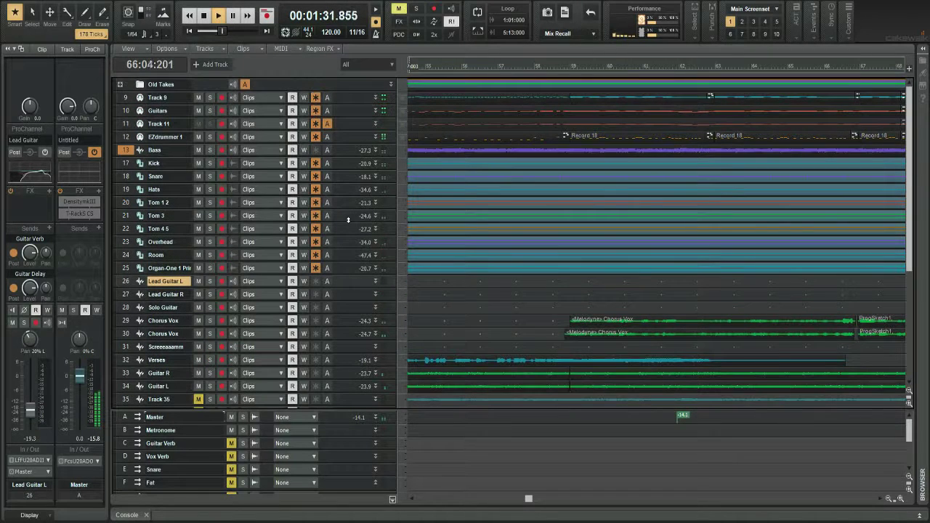
{"action": "scroll", "coordinate": [341, 245], "scroll_direction": "down", "scroll_amount": 3}
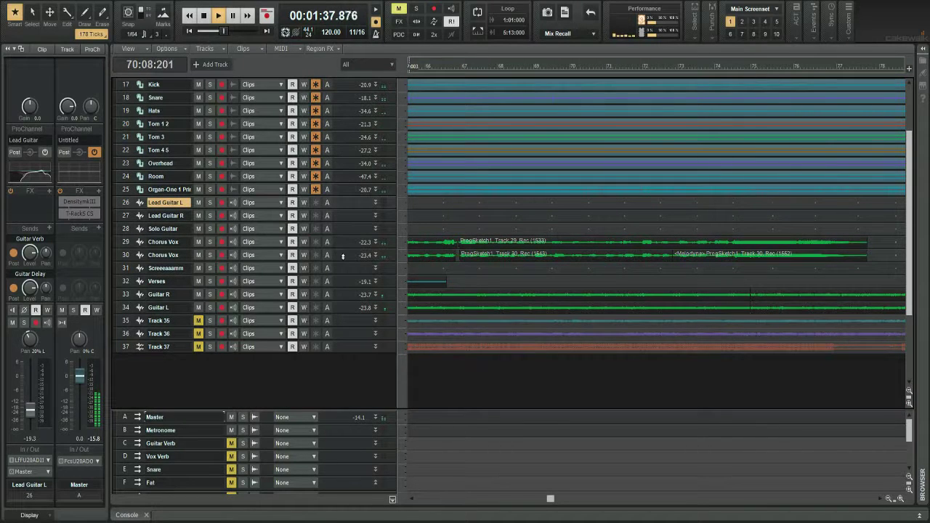
Step: Inspect the second Chorus Vox and Lead Guitar R settings, then stop playback
{"action": "left_click", "coordinate": [344, 256]}
{"action": "scroll", "coordinate": [343, 257], "scroll_direction": "up", "scroll_amount": 3}
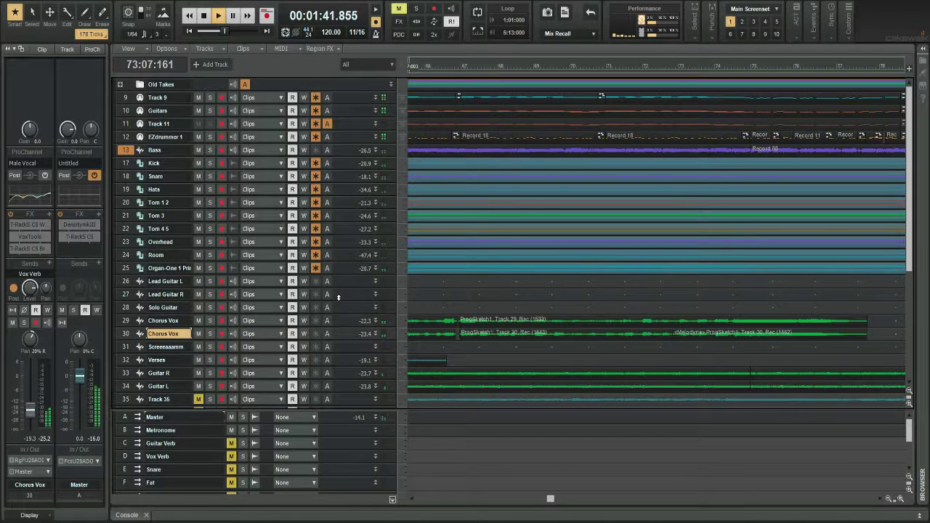
{"action": "scroll", "coordinate": [342, 277], "scroll_direction": "down", "scroll_amount": 2}
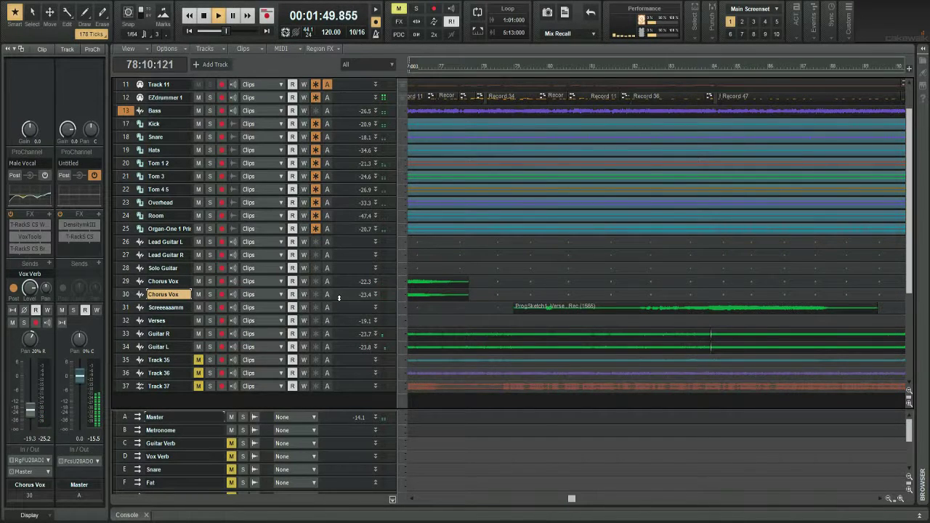
{"action": "left_click", "coordinate": [344, 254]}
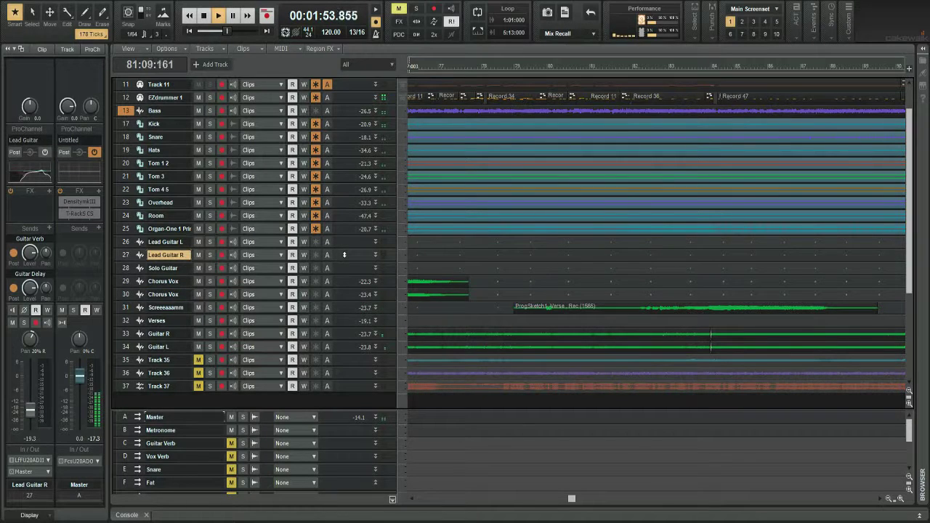
{"action": "key", "text": "space"}
Step: Play from about 2.9 seconds and bring up the Organ-One track's channel settings
{"action": "left_click", "coordinate": [480, 68]}
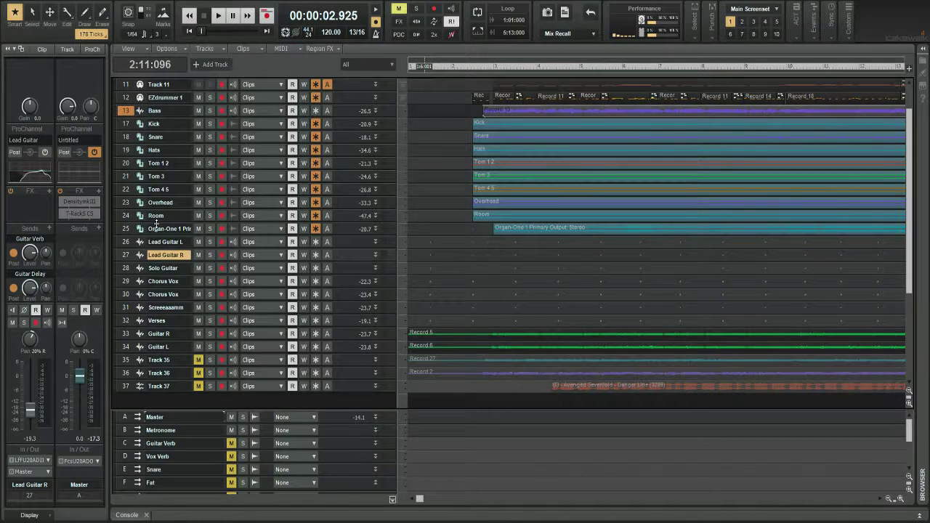
{"action": "key", "text": "space"}
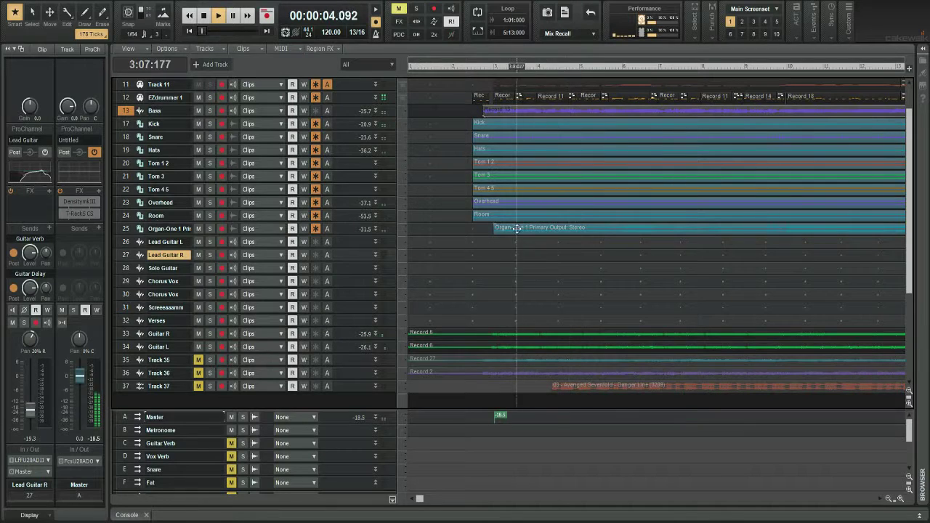
{"action": "left_click", "coordinate": [127, 228]}
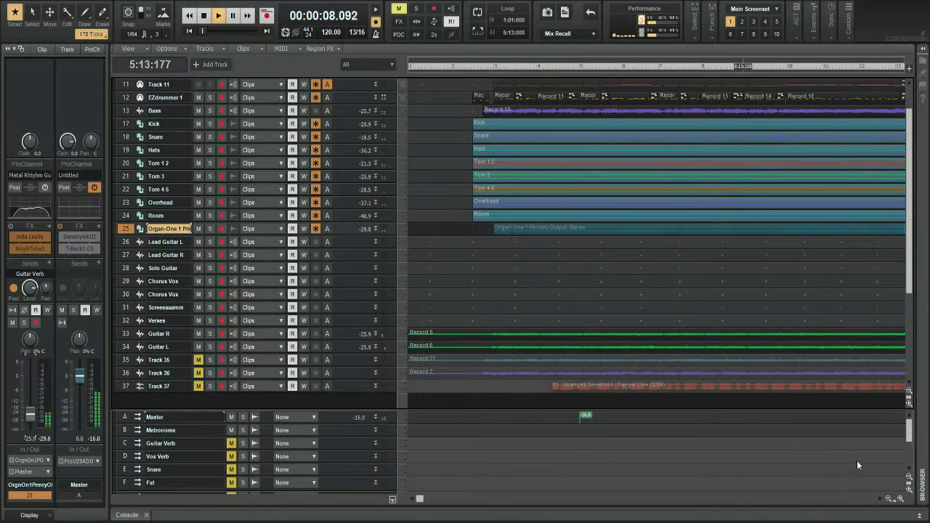
Step: Zoom the timeline out to the whole song, restart playback earlier, and show the Verses track
{"action": "left_click", "coordinate": [889, 499]}
{"action": "left_click", "coordinate": [889, 499]}
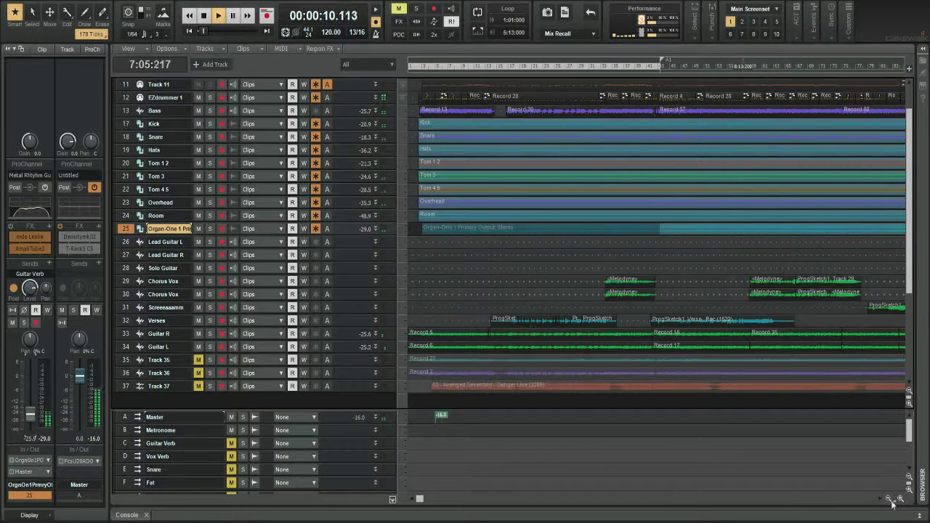
{"action": "scroll", "coordinate": [559, 185], "scroll_direction": "down", "scroll_amount": 3}
{"action": "left_click_drag", "start_coordinate": [558, 66], "coordinate": [512, 65]}
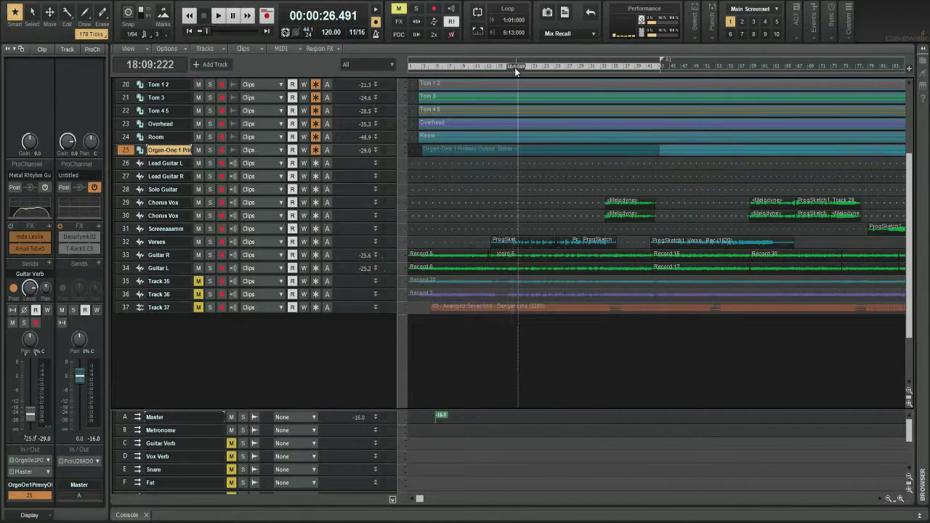
{"action": "key", "text": "space"}
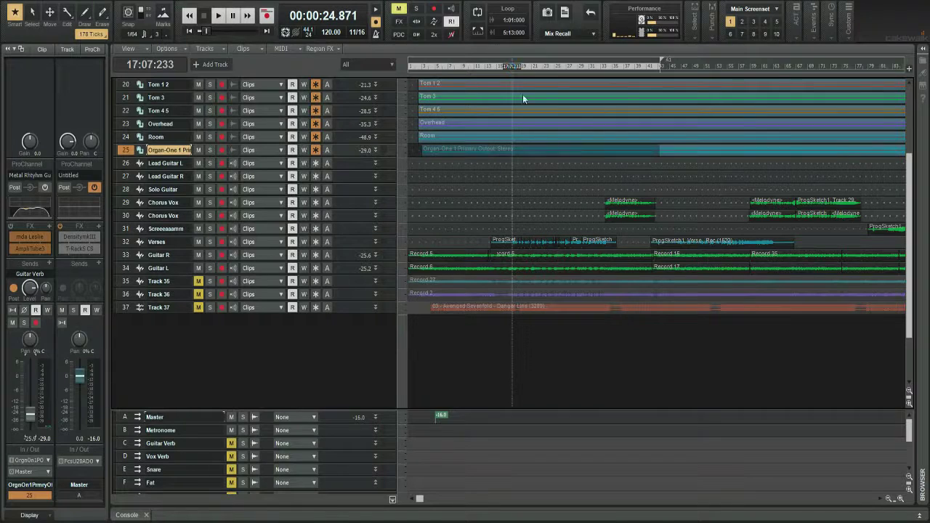
{"action": "key", "text": "space"}
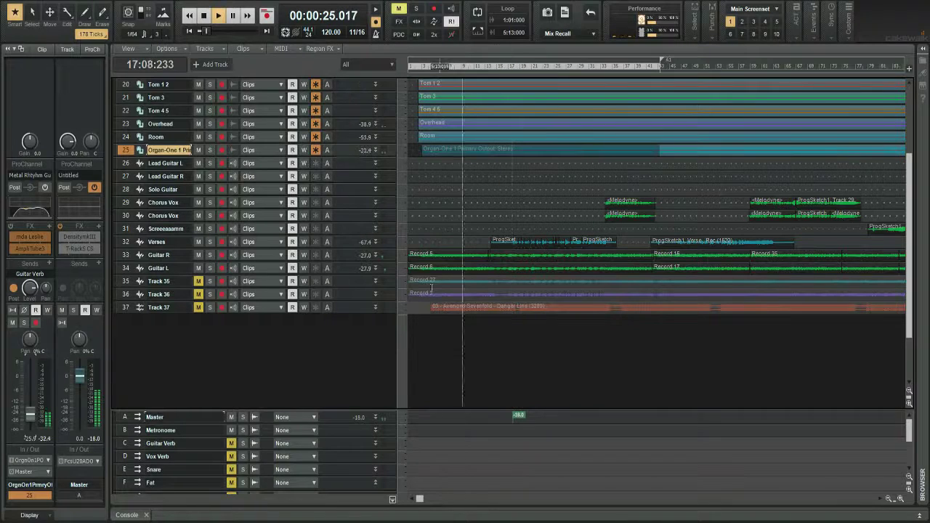
{"action": "left_click", "coordinate": [127, 245]}
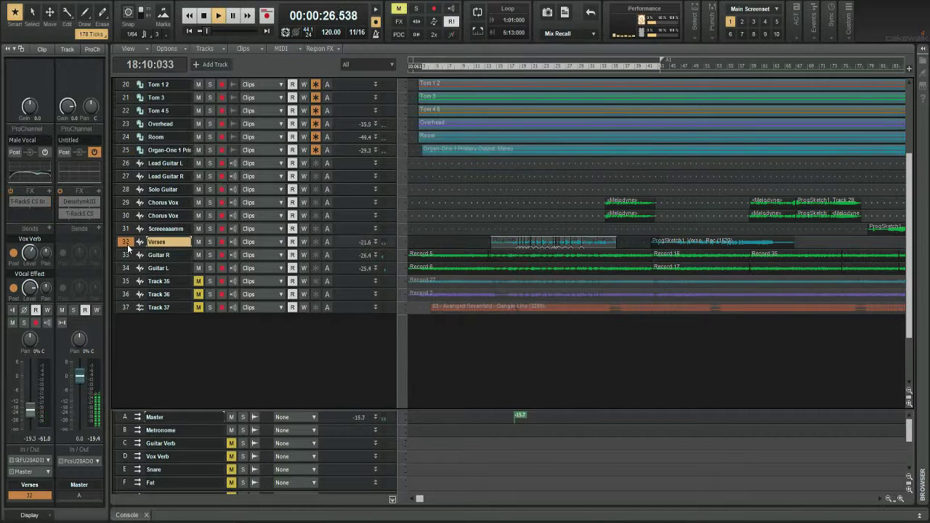
Step: Bypass the BT Compressor on the Verses vocal while playing from around bar 18
{"action": "left_click", "coordinate": [90, 49]}
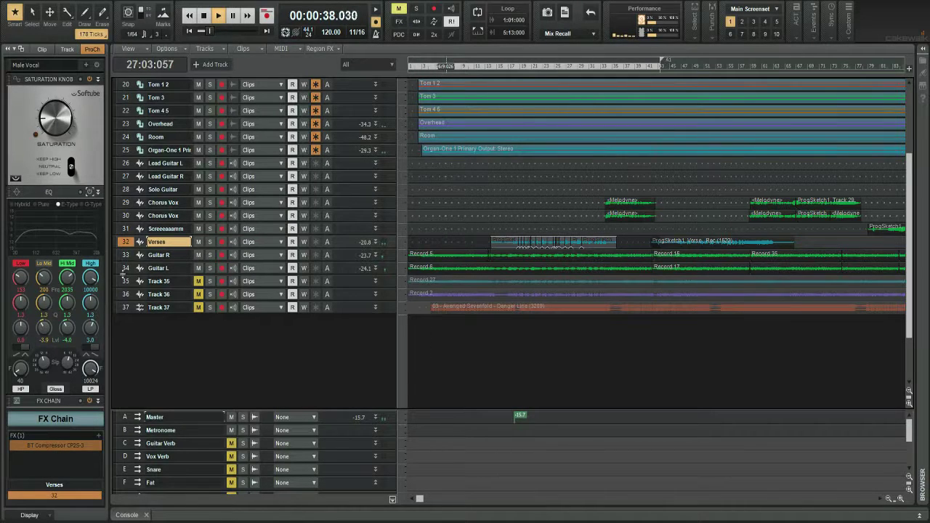
{"action": "left_click", "coordinate": [128, 254]}
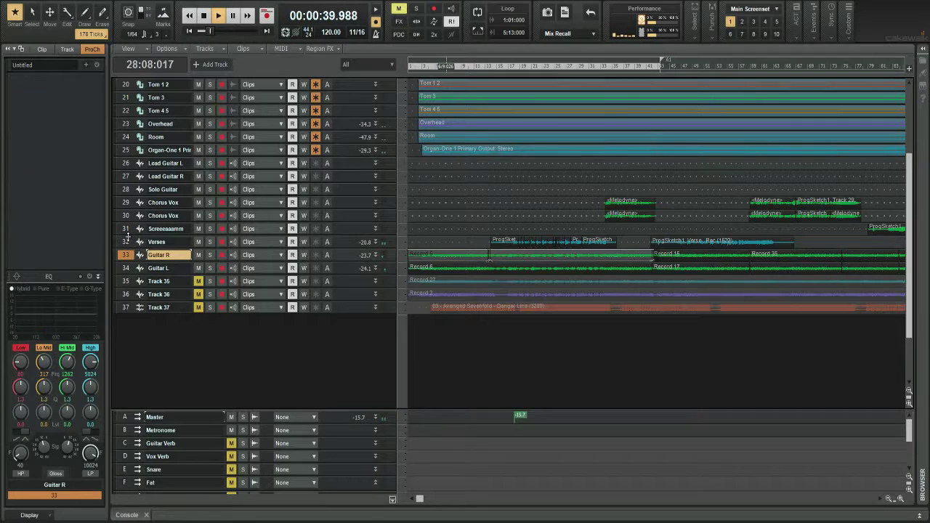
{"action": "left_click", "coordinate": [128, 241]}
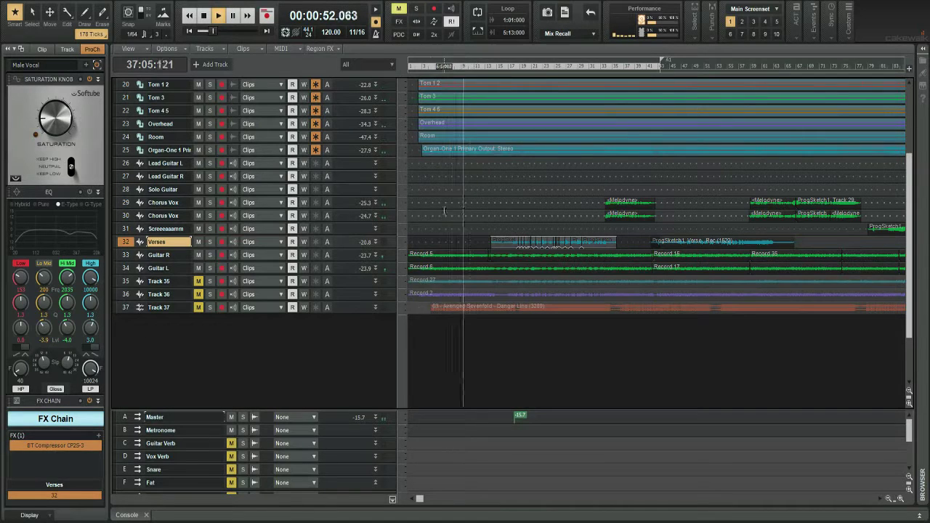
{"action": "left_click", "coordinate": [518, 70]}
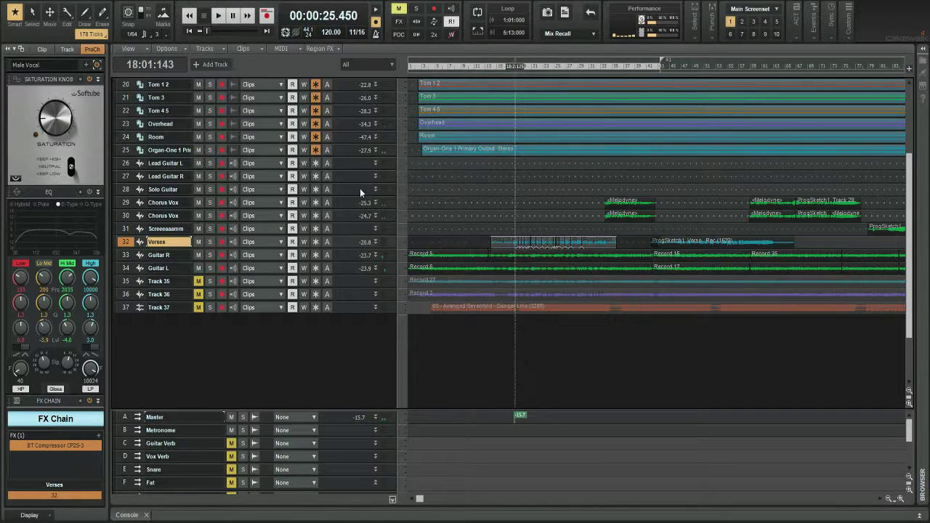
{"action": "key", "text": "space"}
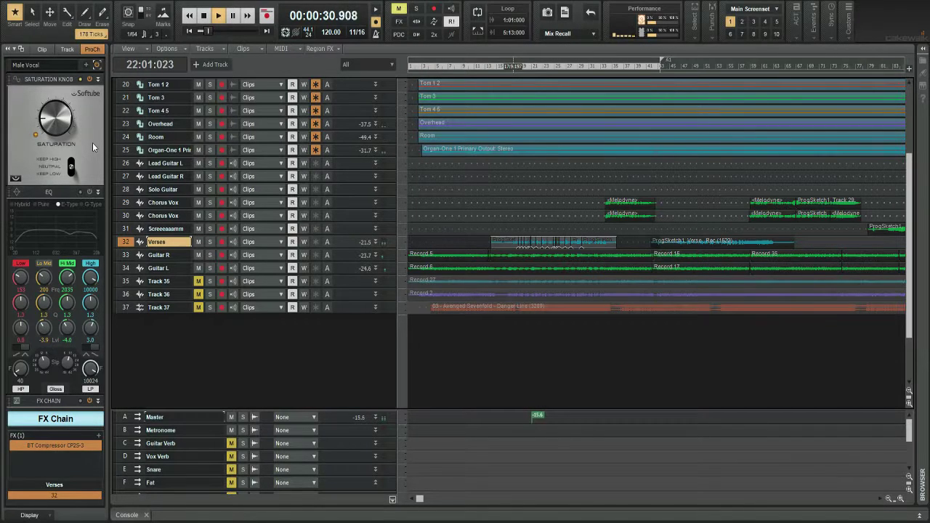
{"action": "left_click", "coordinate": [13, 422]}
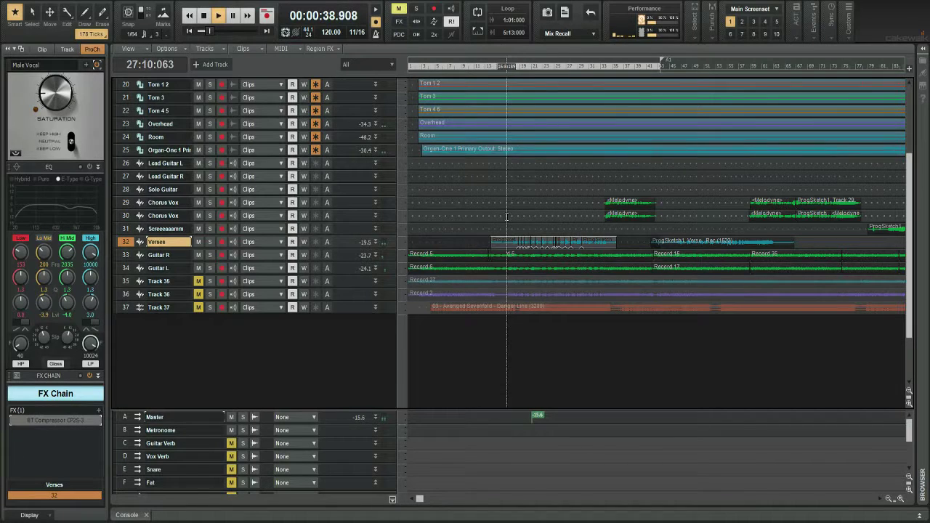
Step: Play from around bar 42 and enlarge the Verses track to show its waveforms and sends
{"action": "key", "text": "space"}
{"action": "mouse_move", "coordinate": [552, 69]}
{"action": "left_mouse_down"}
{"action": "mouse_move", "coordinate": [683, 69]}
{"action": "mouse_move", "coordinate": [658, 67]}
{"action": "left_mouse_up"}
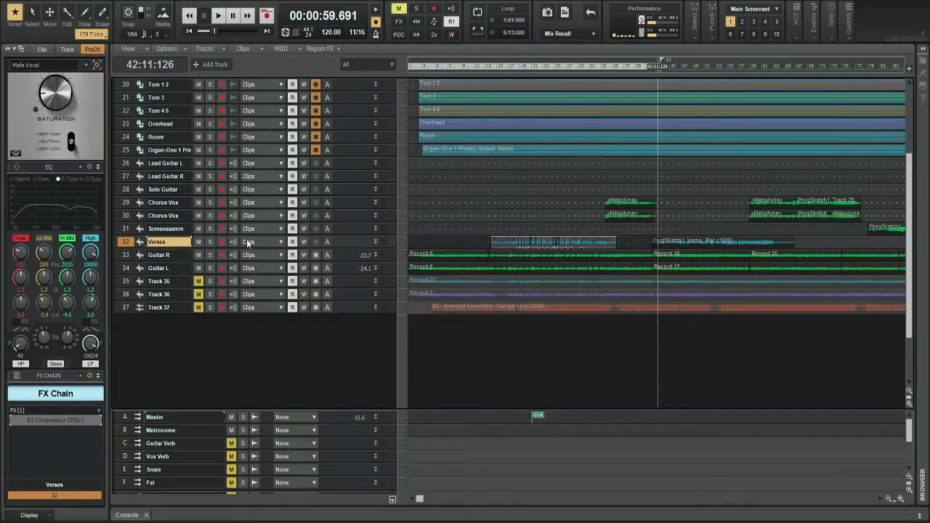
{"action": "key", "text": "space"}
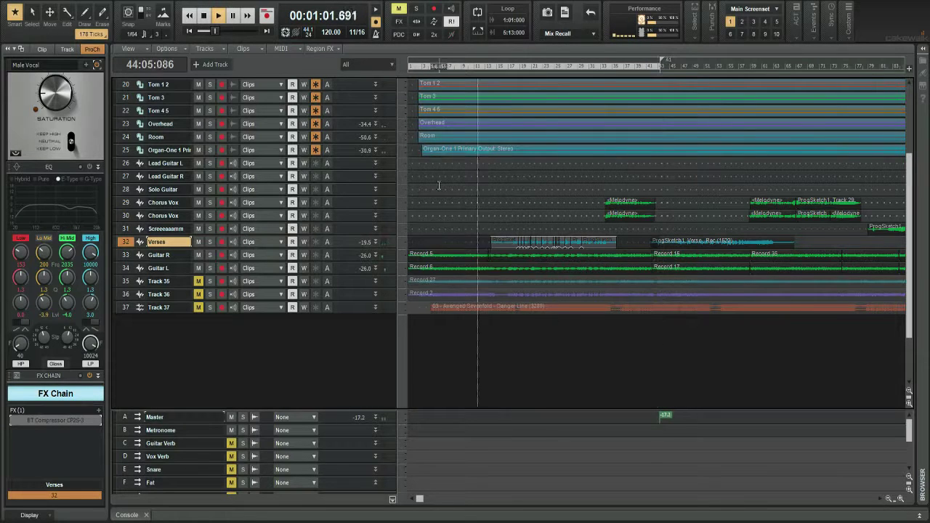
{"action": "left_click_drag", "start_coordinate": [369, 248], "coordinate": [368, 311]}
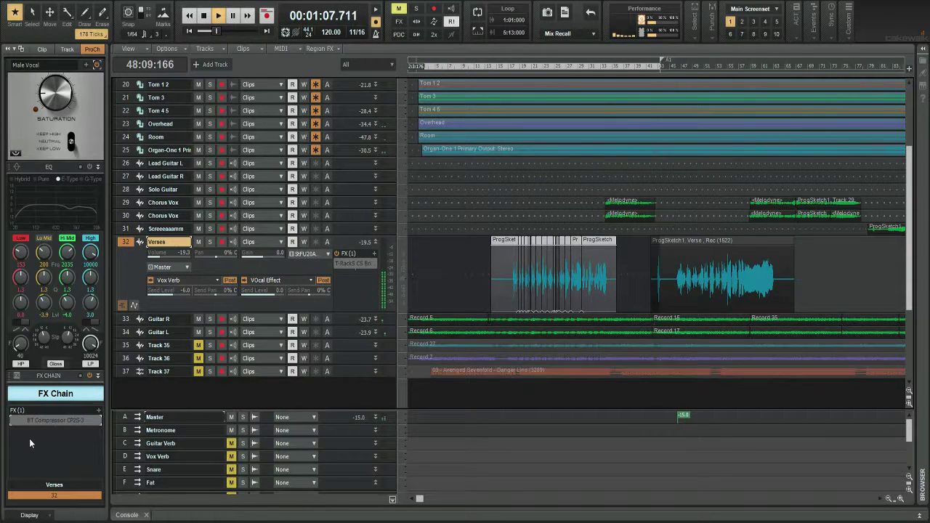
{"action": "key", "text": "space"}
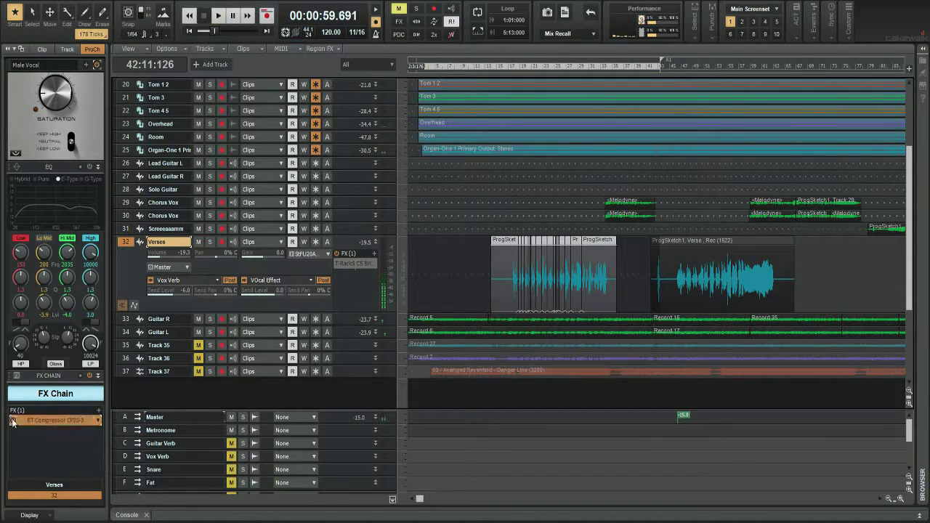
Step: Open the Verses Analog Compressor CP2S, lower its threshold to -27.0 dB and set RMS detection
{"action": "left_click", "coordinate": [37, 417]}
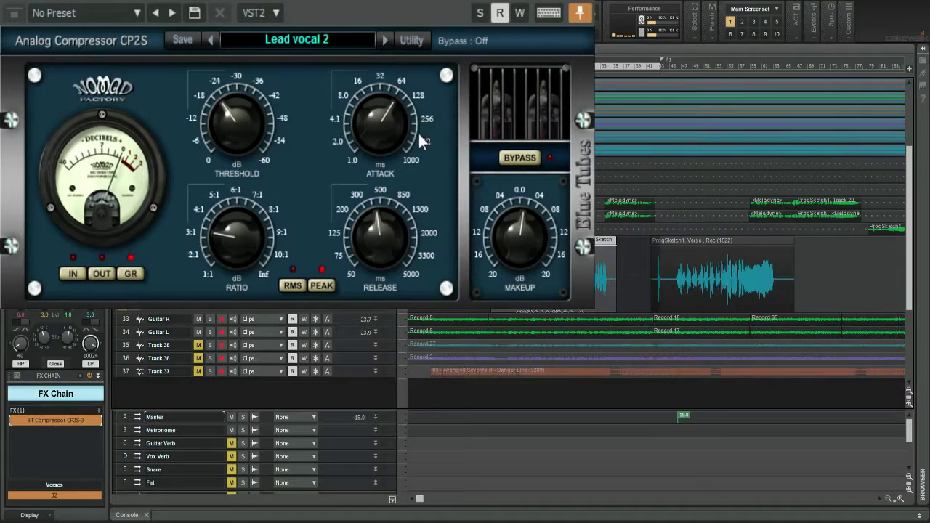
{"action": "key", "text": "space"}
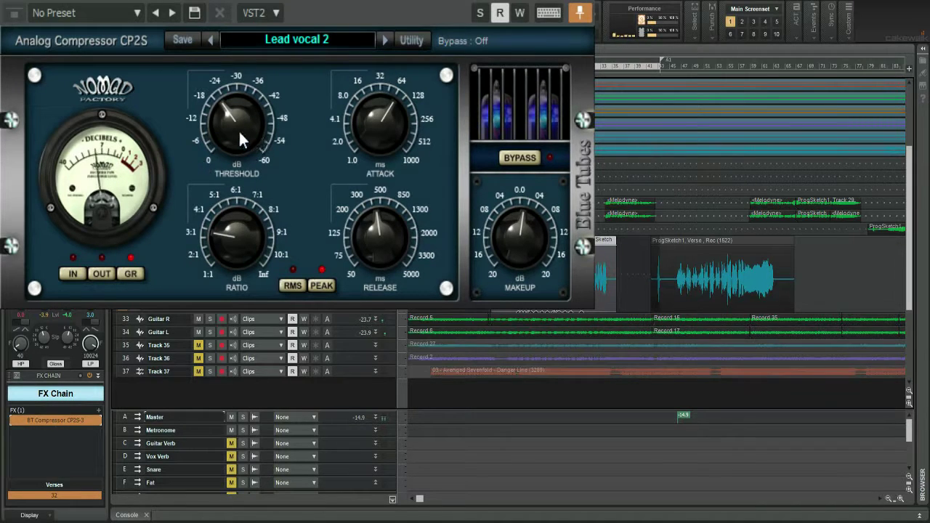
{"action": "mouse_move", "coordinate": [233, 128]}
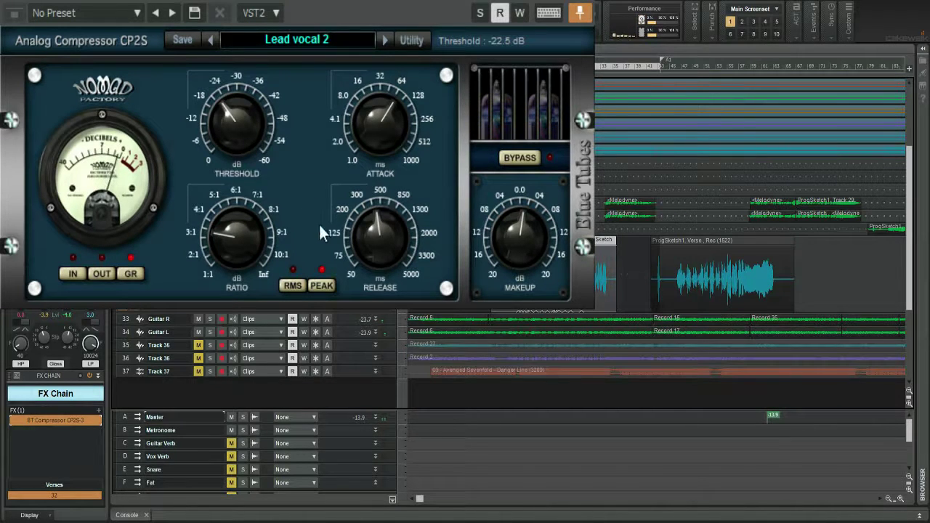
{"action": "left_click_drag", "start_coordinate": [231, 120], "coordinate": [230, 109]}
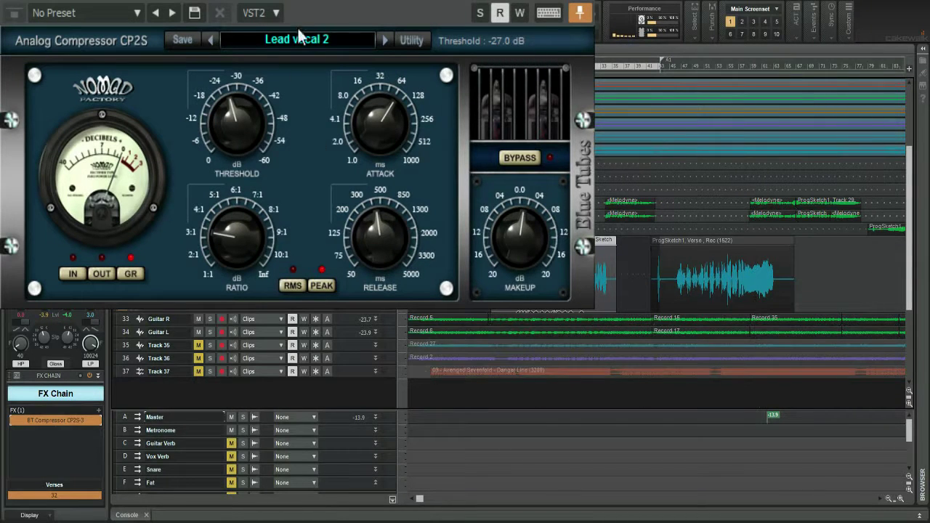
{"action": "left_click", "coordinate": [295, 285]}
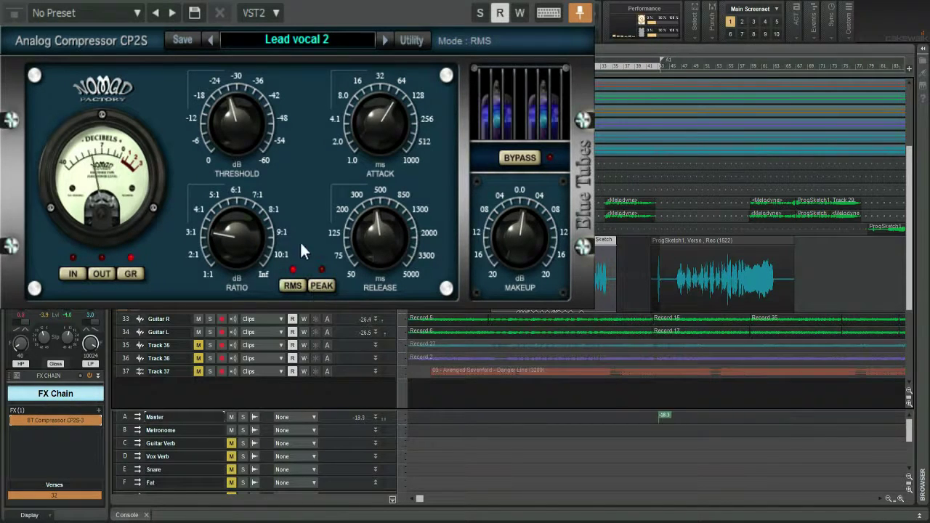
Step: Switch the Verses compressor to Peak, raise its threshold to about -16.8 dB, and close it
{"action": "left_click", "coordinate": [317, 279]}
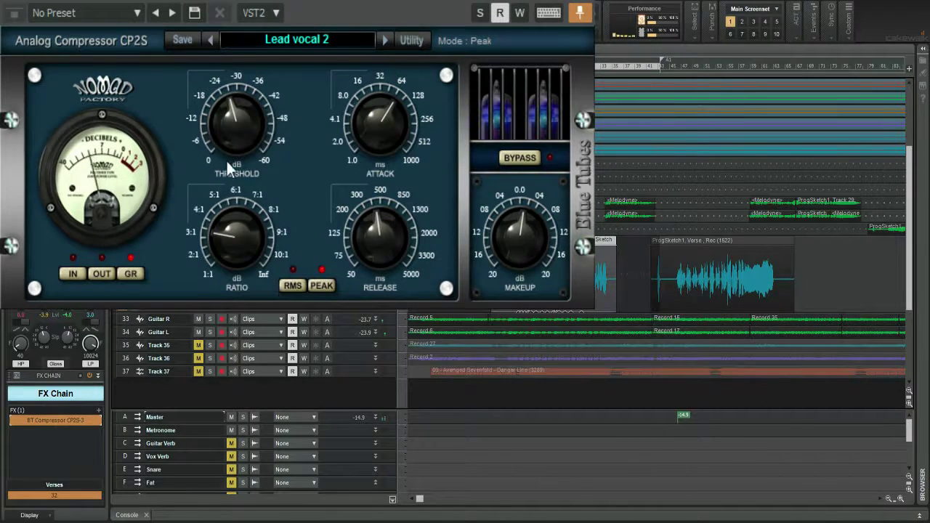
{"action": "mouse_move", "coordinate": [228, 119]}
{"action": "left_click_drag", "start_coordinate": [228, 120], "coordinate": [242, 173]}
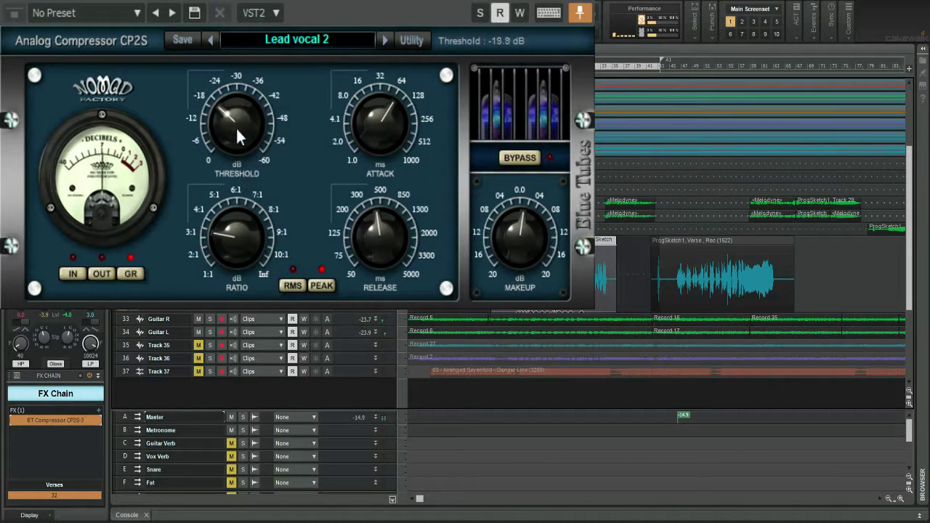
{"action": "left_click_drag", "start_coordinate": [237, 130], "coordinate": [228, 122]}
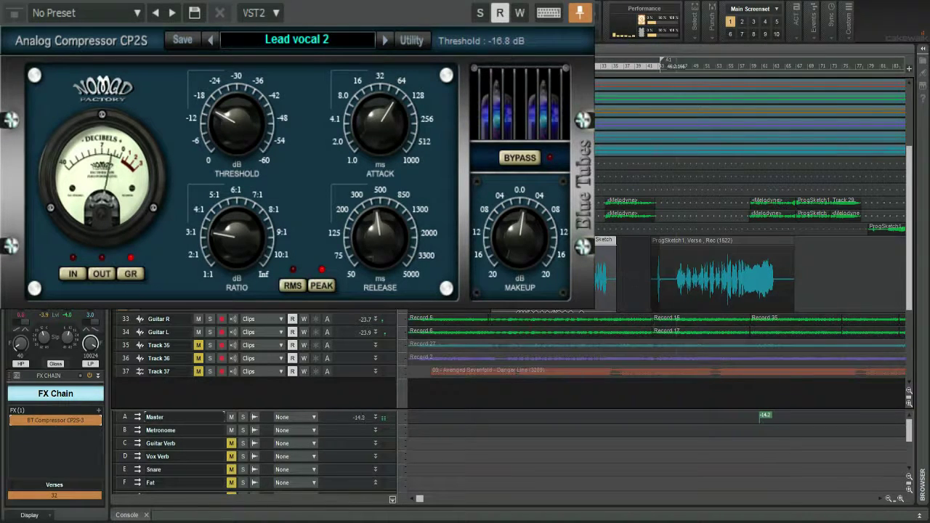
{"action": "key", "text": "Escape"}
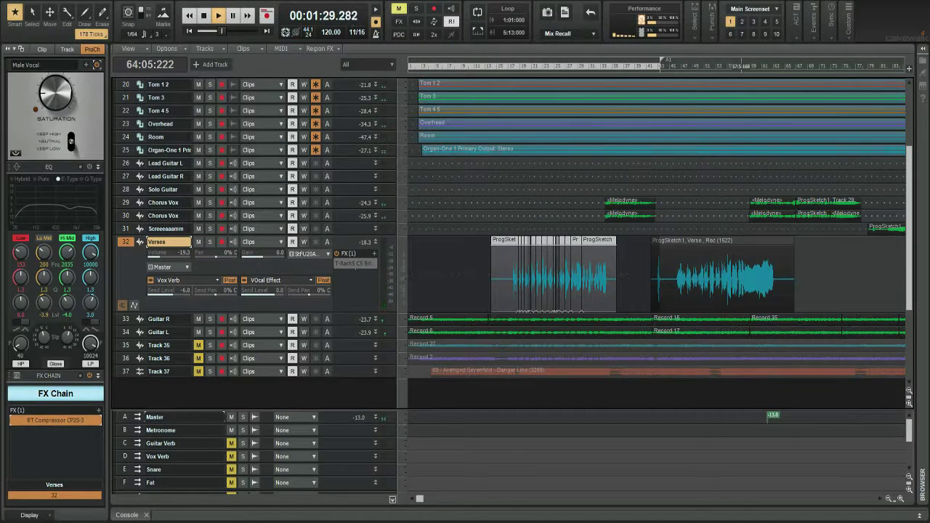
Step: Restart playback at bar 17 and unmute the VOcal Effect bus
{"action": "key", "text": "space"}
{"action": "left_click", "coordinate": [511, 67]}
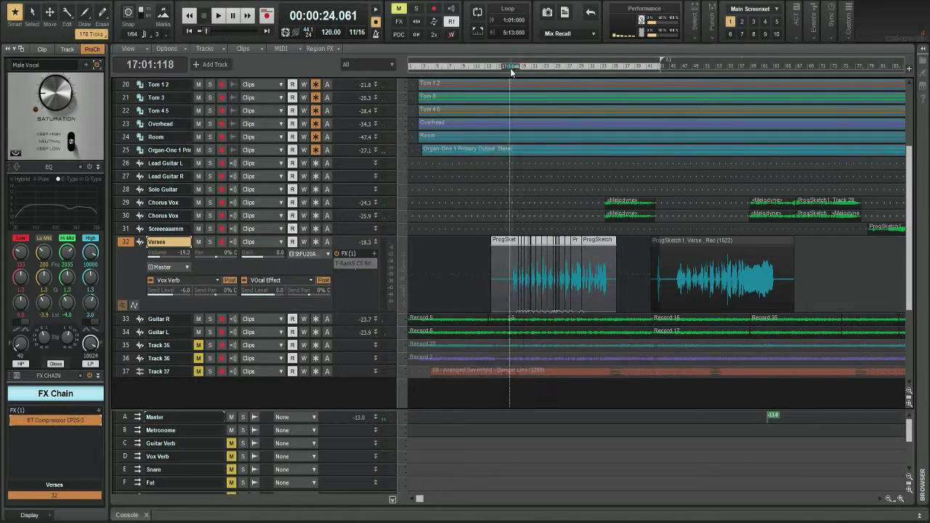
{"action": "key", "text": "space"}
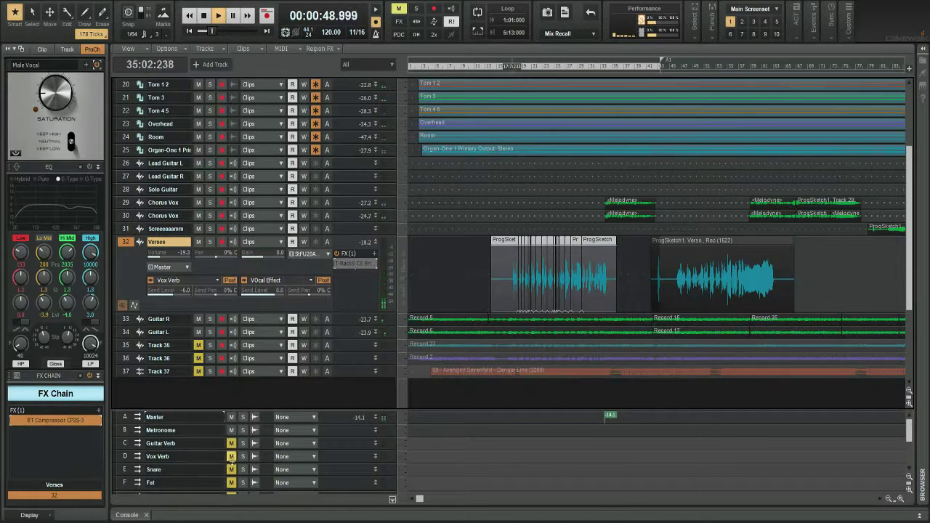
{"action": "scroll", "coordinate": [231, 458], "scroll_direction": "down", "scroll_amount": 2}
{"action": "left_click", "coordinate": [233, 433]}
{"action": "left_click", "coordinate": [508, 258]}
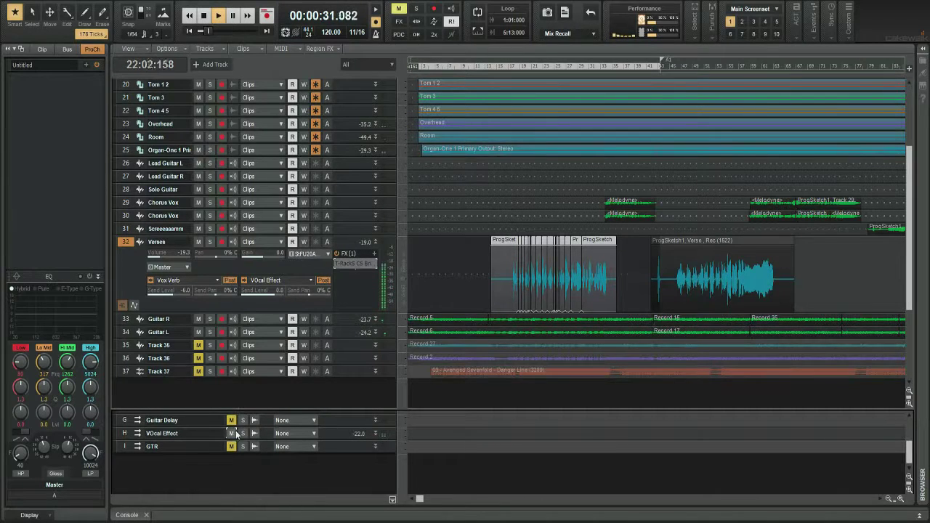
Step: Select the VOcal Effect bus and show it as a channel strip
{"action": "left_click", "coordinate": [117, 429]}
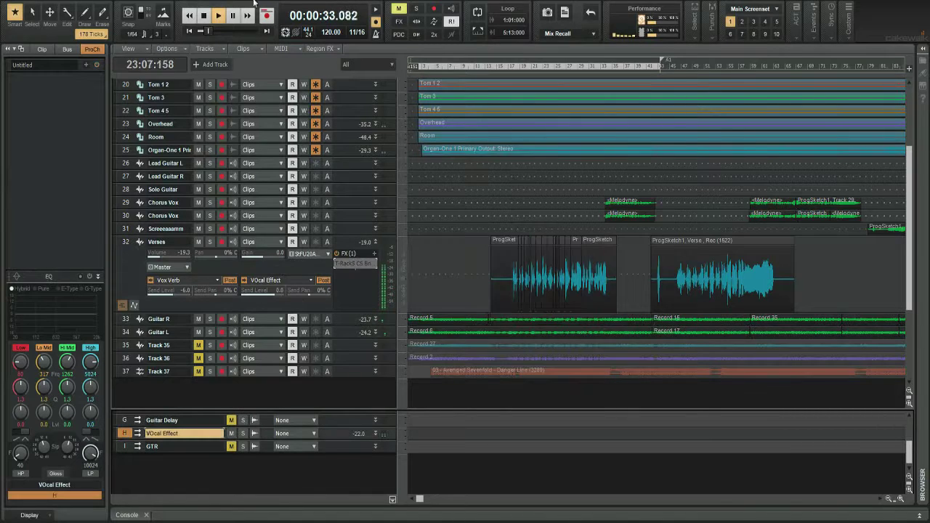
{"action": "left_click", "coordinate": [92, 49]}
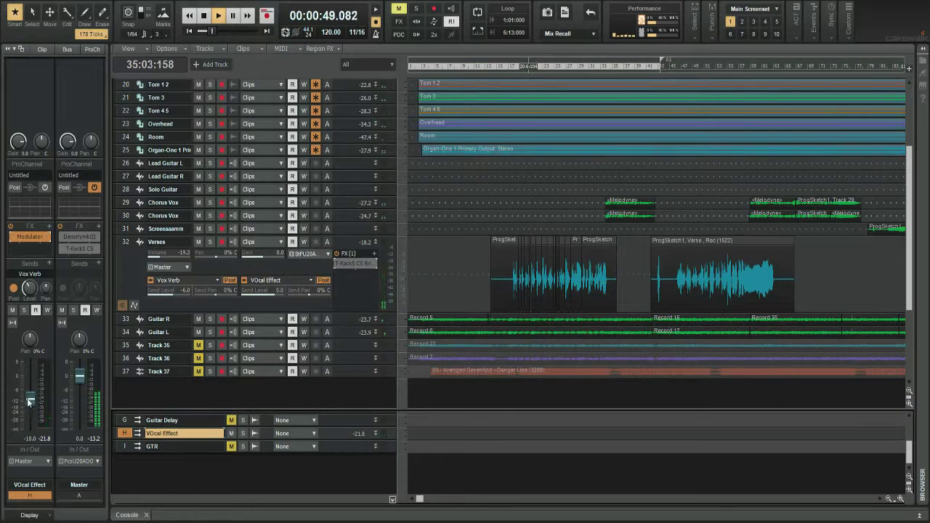
{"action": "key", "text": "space"}
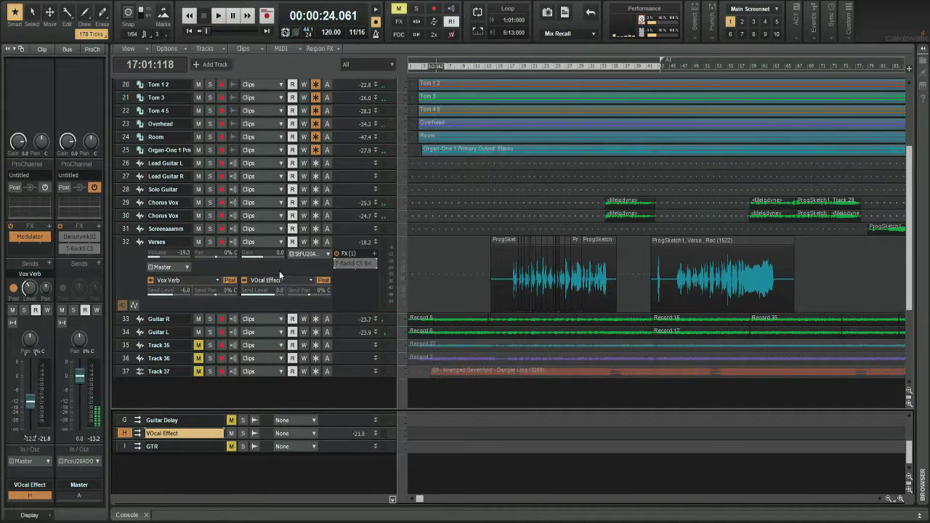
Step: Lower the Verses track volume from -19.3 dB to -21.7 dB during playback
{"action": "left_click", "coordinate": [349, 293]}
{"action": "key", "text": "space"}
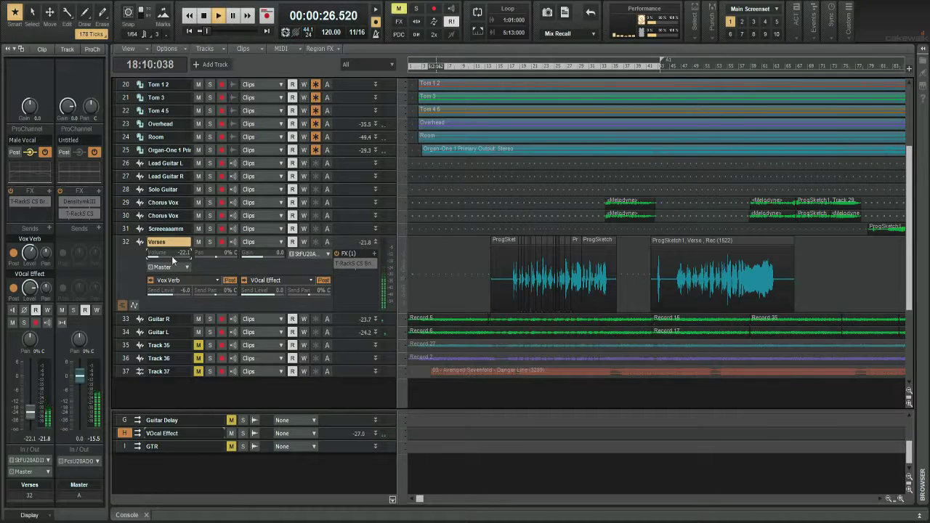
{"action": "left_click_drag", "start_coordinate": [173, 256], "coordinate": [175, 256]}
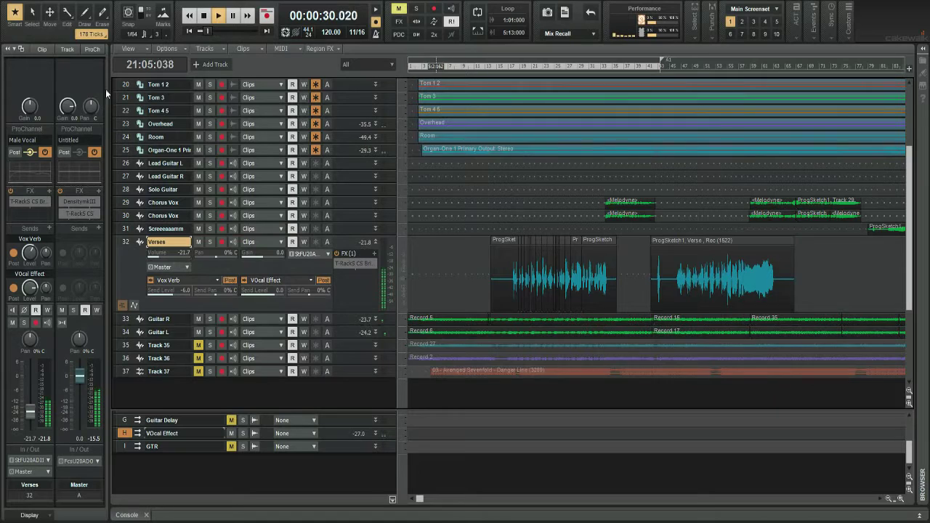
{"action": "key", "text": "space"}
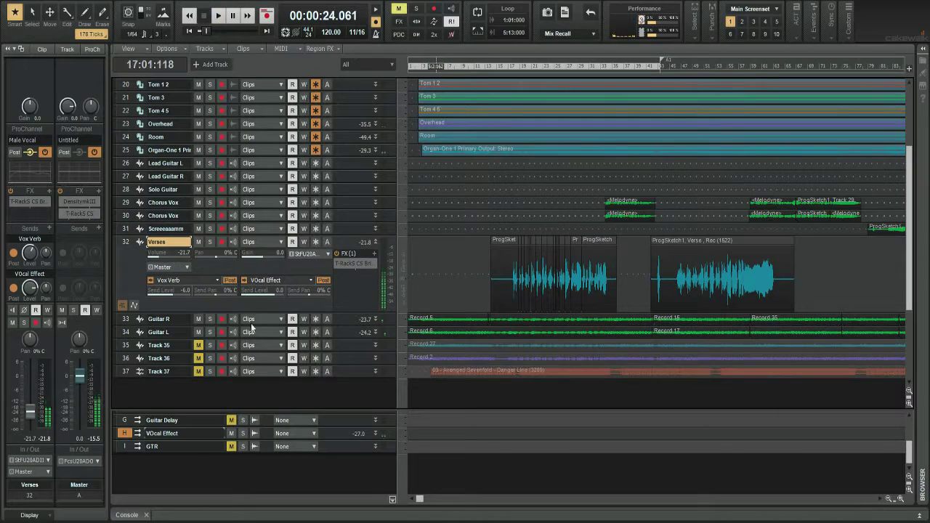
{"action": "scroll", "coordinate": [149, 476], "scroll_direction": "up", "scroll_amount": 5}
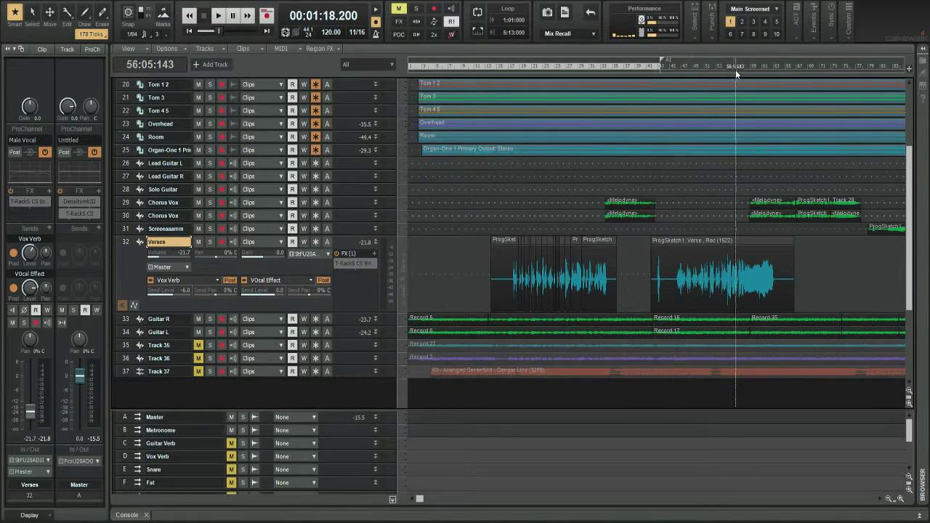
Step: Replay from the verse and bring up the Chorus Vox track's settings
{"action": "key", "text": "space"}
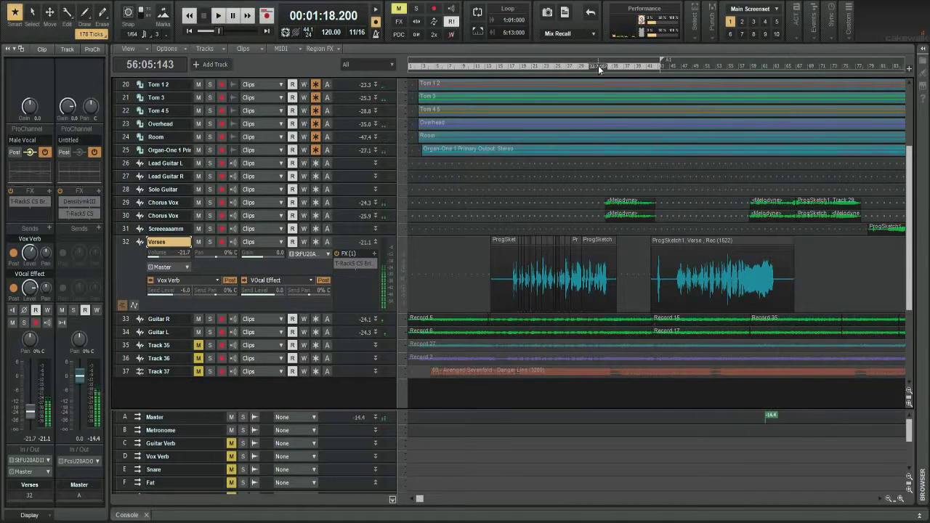
{"action": "left_click", "coordinate": [599, 64]}
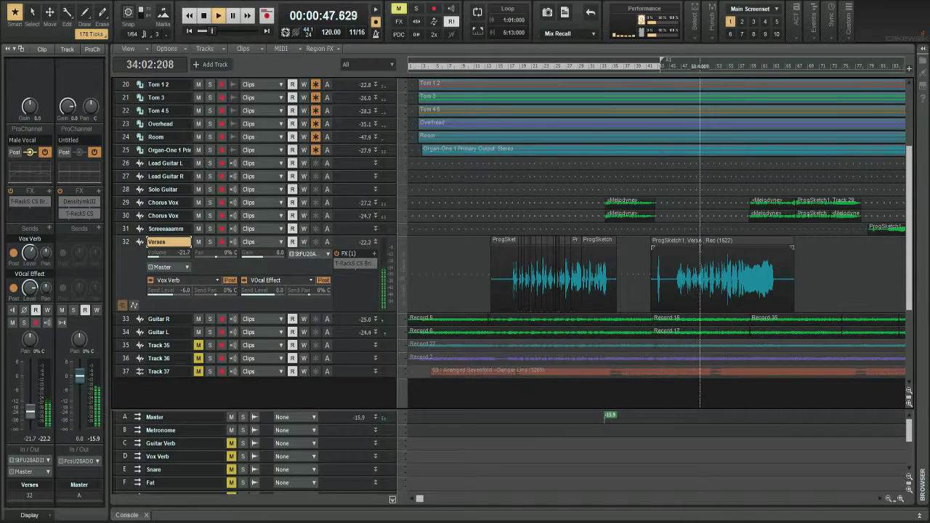
{"action": "left_click", "coordinate": [126, 204]}
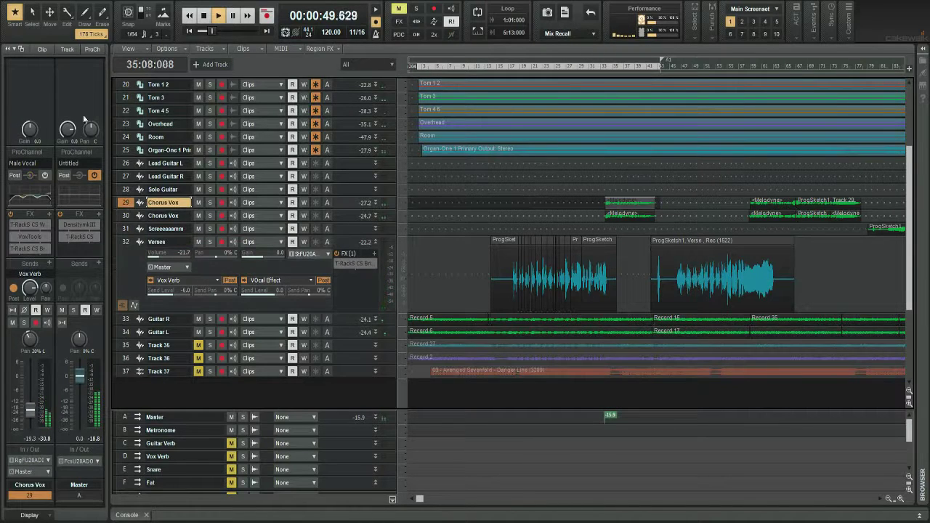
{"action": "left_click", "coordinate": [90, 49]}
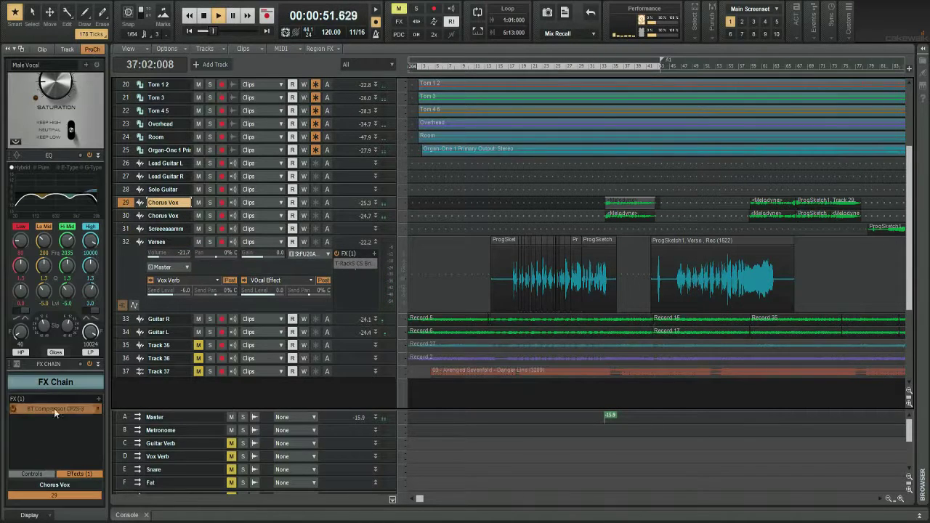
{"action": "scroll", "coordinate": [83, 138], "scroll_direction": "up", "scroll_amount": 1}
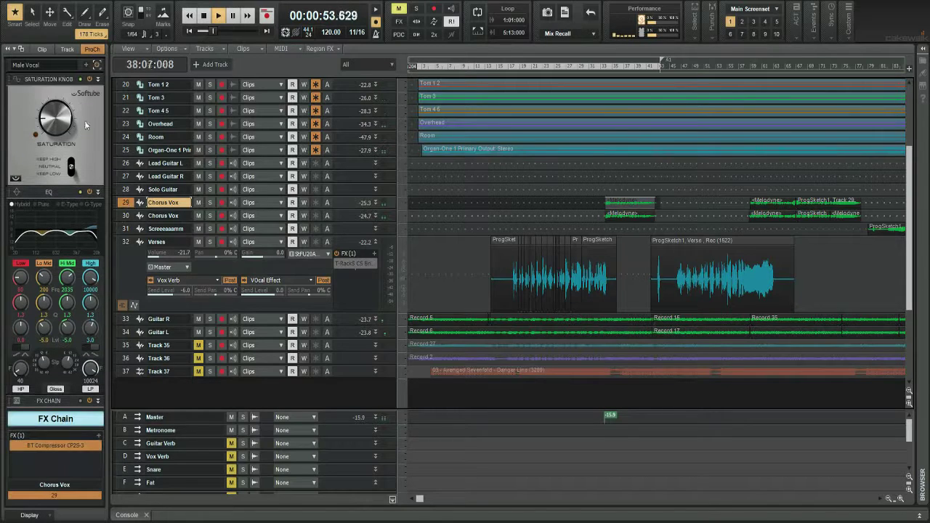
{"action": "left_click", "coordinate": [123, 213]}
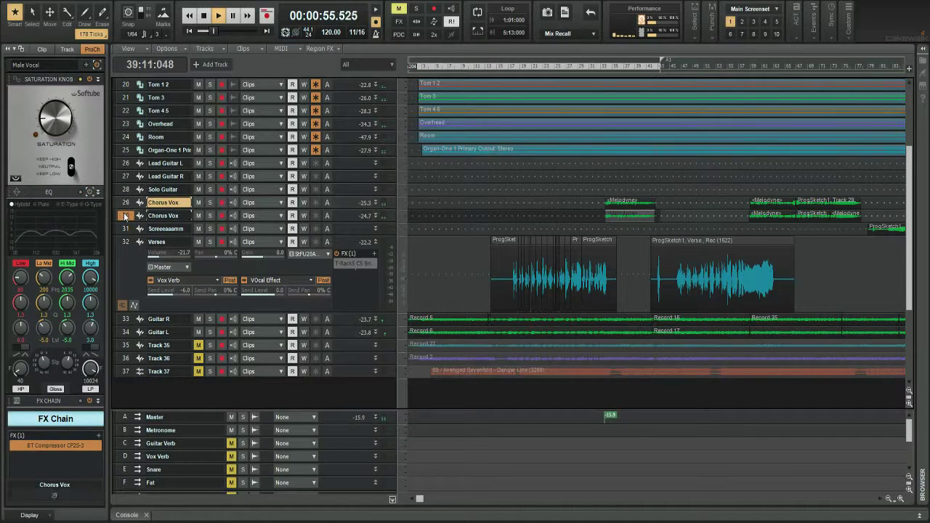
{"action": "scroll", "coordinate": [90, 154], "scroll_direction": "up", "scroll_amount": 1}
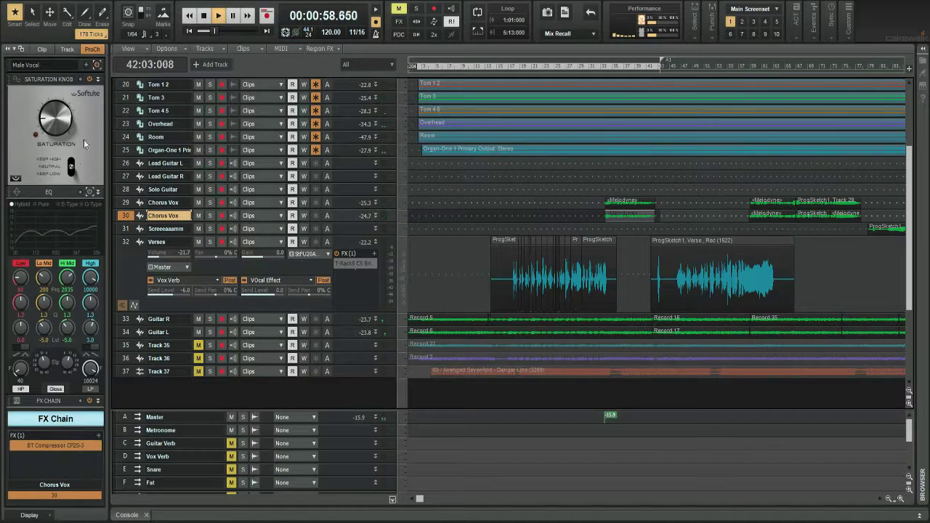
{"action": "scroll", "coordinate": [84, 140], "scroll_direction": "down", "scroll_amount": 1}
{"action": "key", "text": "space"}
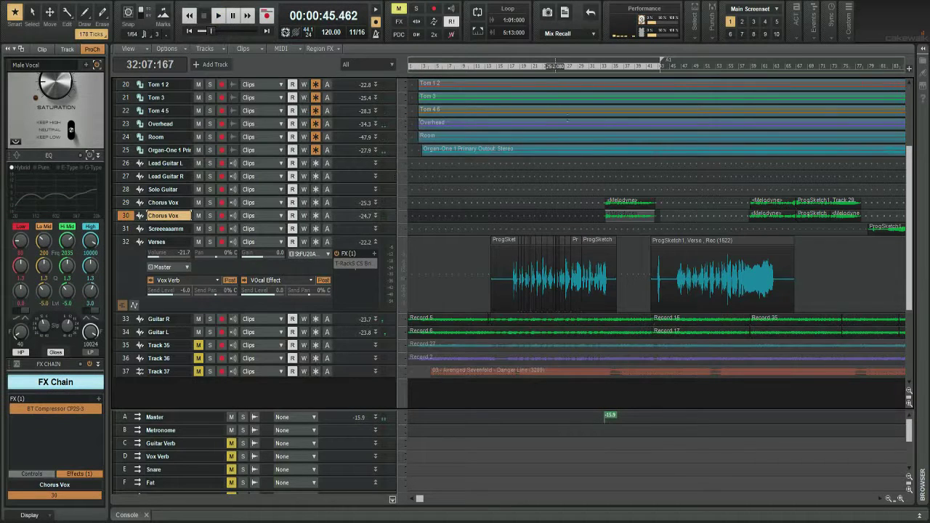
{"action": "key", "text": "space"}
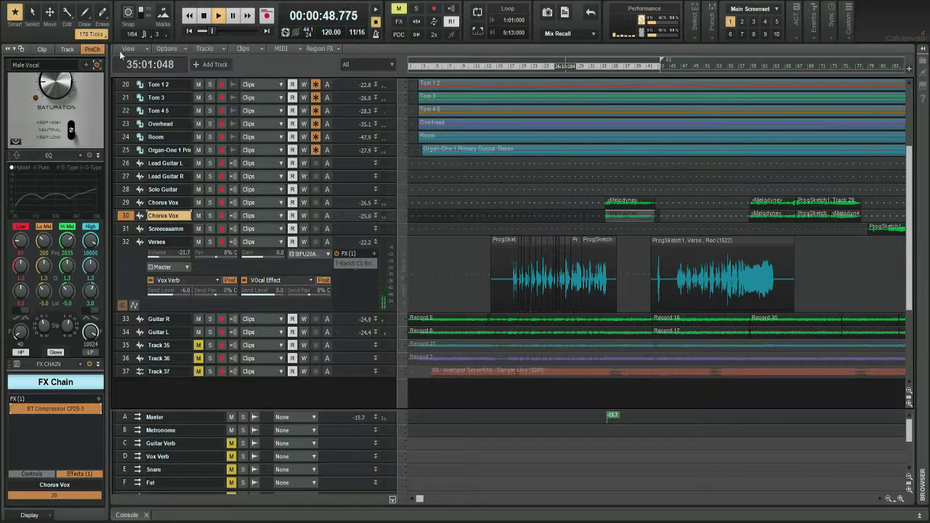
{"action": "left_click", "coordinate": [93, 49]}
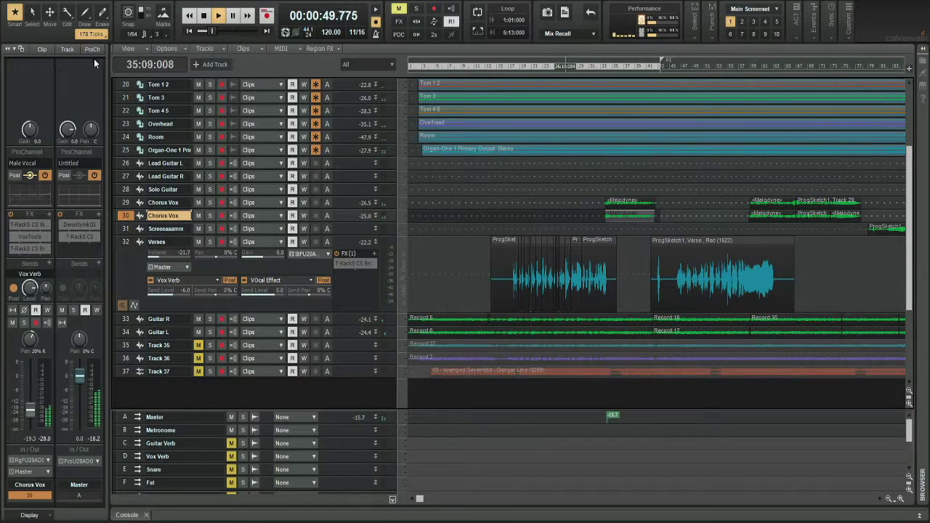
{"action": "left_click", "coordinate": [125, 204]}
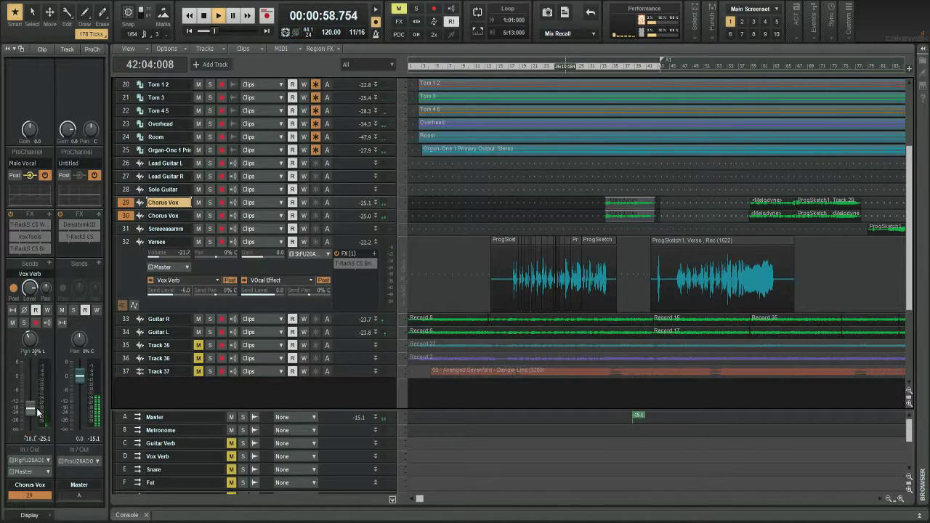
{"action": "left_click", "coordinate": [127, 216]}
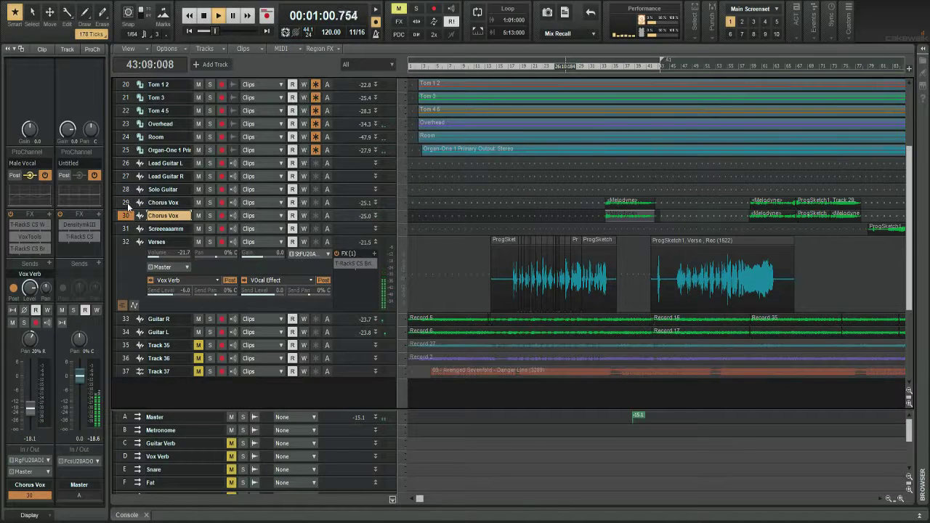
{"action": "left_click", "coordinate": [127, 202]}
{"action": "left_click", "coordinate": [129, 213]}
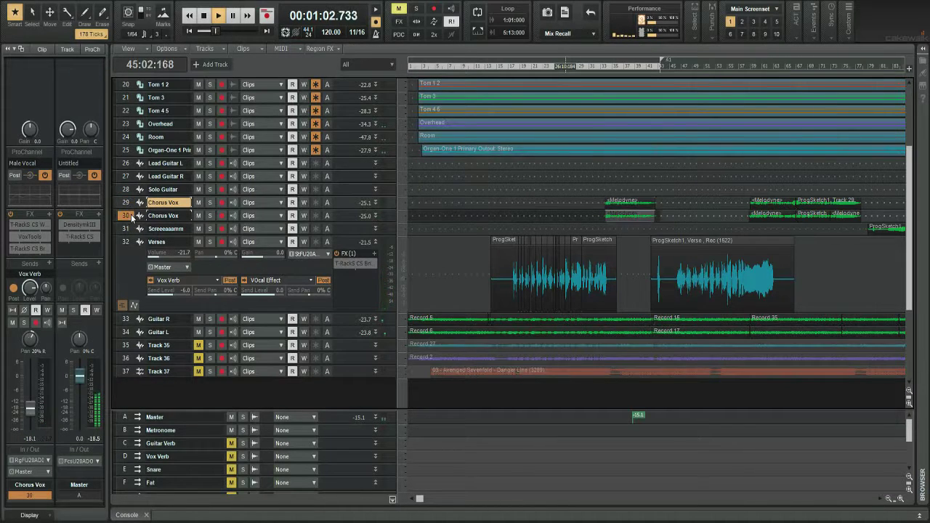
{"action": "left_click", "coordinate": [132, 202]}
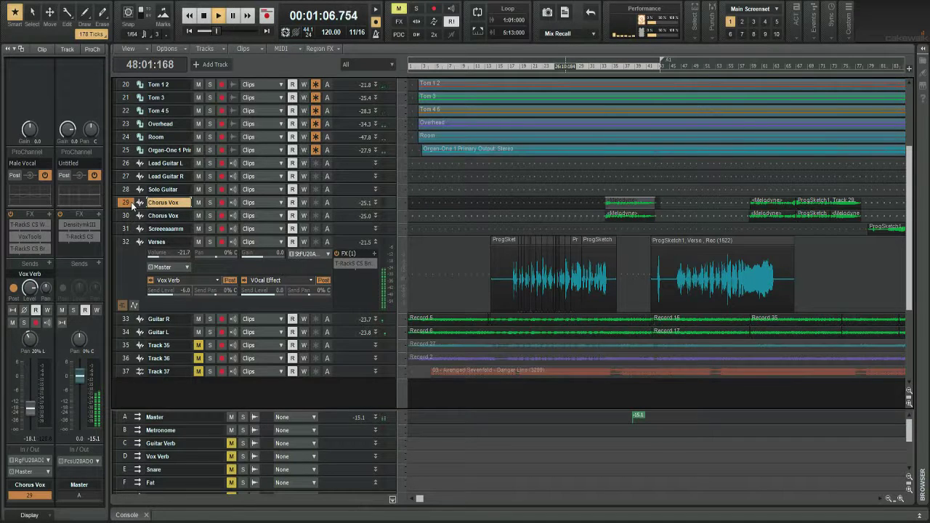
{"action": "key", "text": "space"}
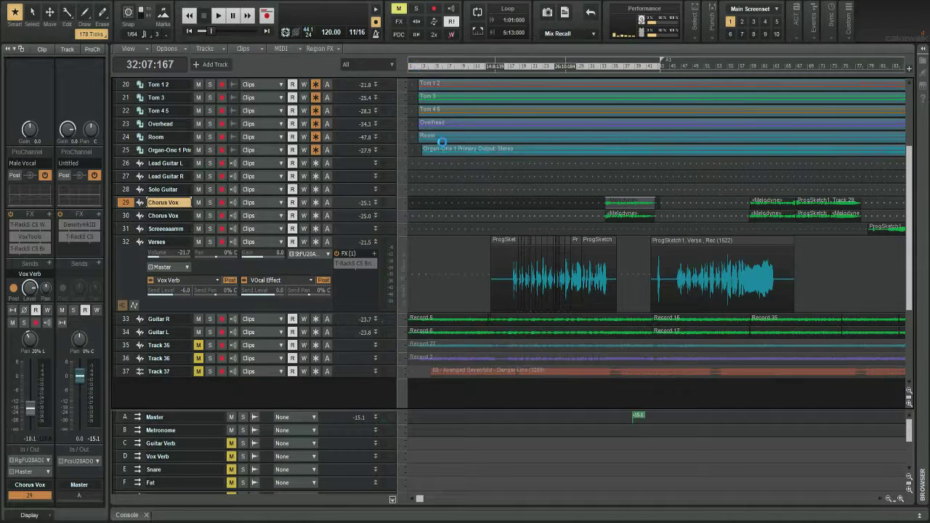
{"action": "scroll", "coordinate": [419, 68], "scroll_direction": "up", "scroll_amount": 1}
{"action": "left_click", "coordinate": [418, 68]}
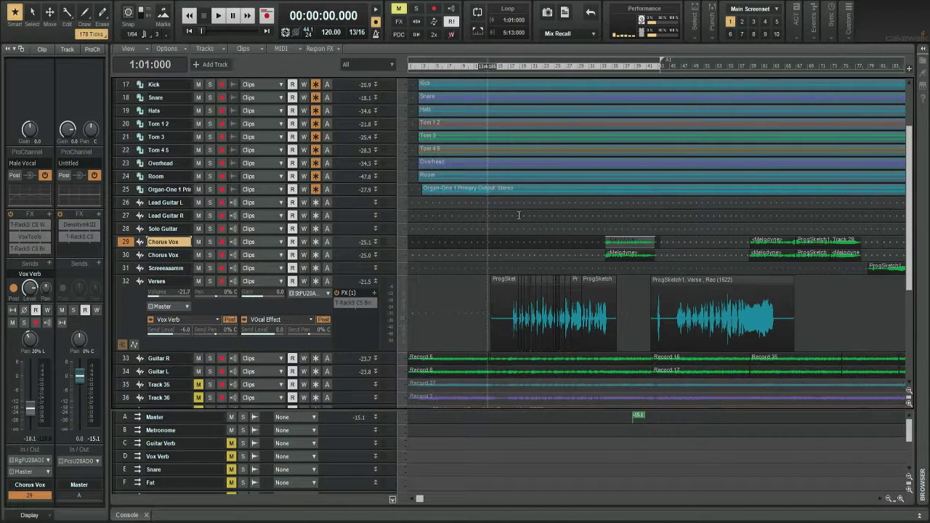
Step: Audition the Verses track from 1:18.662 and trim the second Verses clip's end slightly shorter
{"action": "key", "text": "space"}
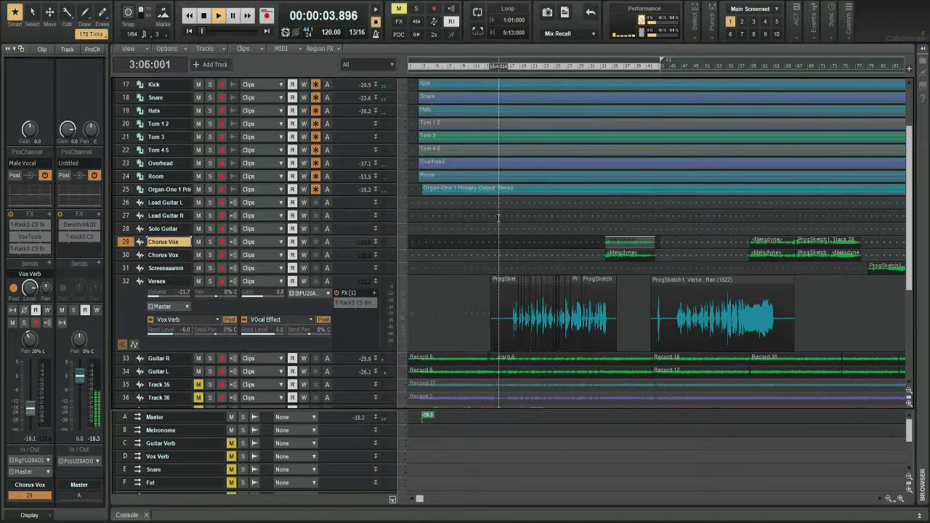
{"action": "scroll", "coordinate": [499, 217], "scroll_direction": "down", "scroll_amount": 3}
{"action": "left_click", "coordinate": [737, 67]}
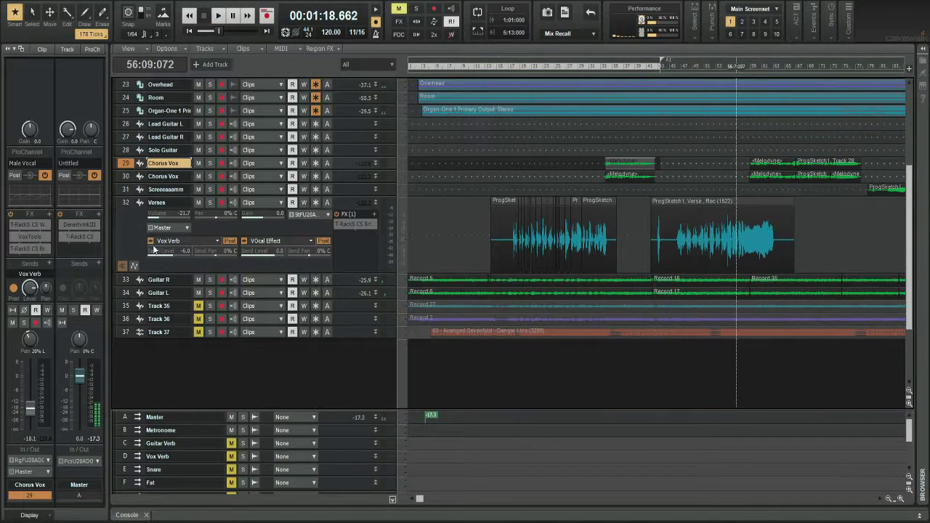
{"action": "left_click", "coordinate": [292, 231]}
{"action": "key", "text": "space"}
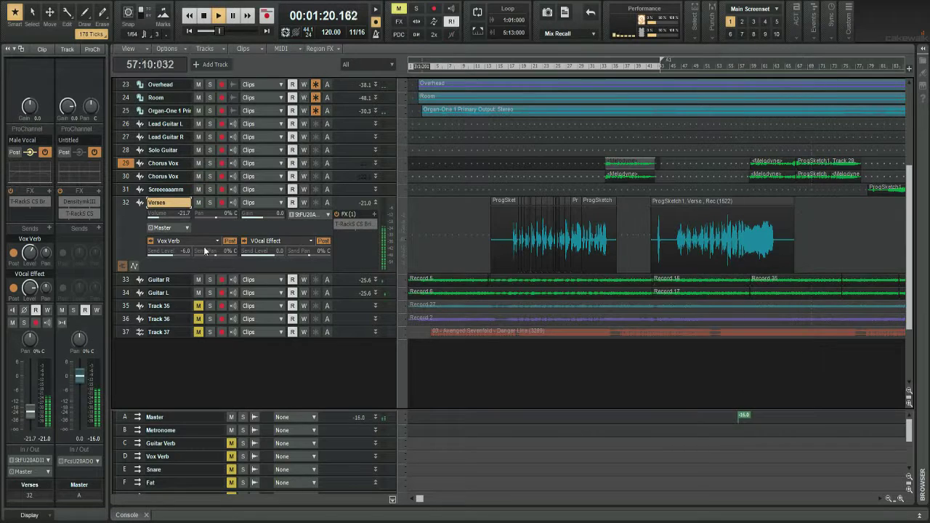
{"action": "key", "text": "space"}
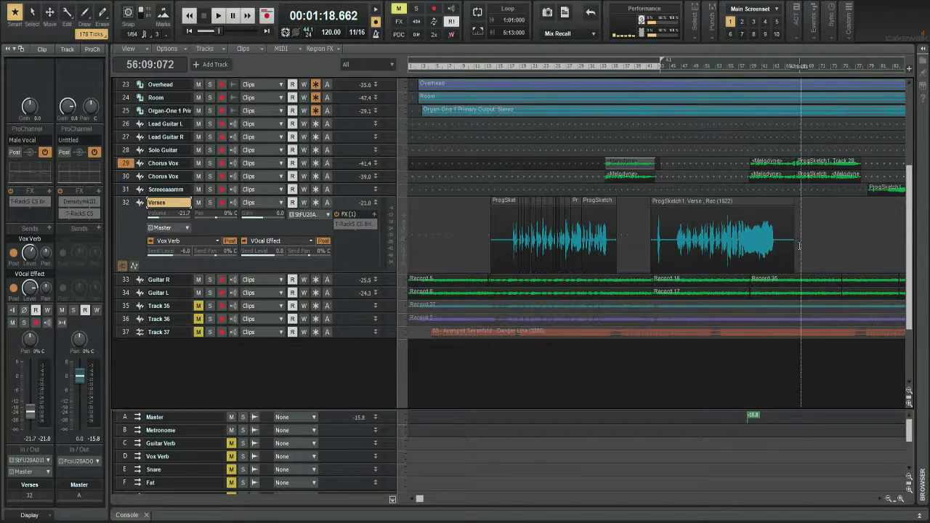
{"action": "left_click_drag", "start_coordinate": [793, 245], "coordinate": [775, 247]}
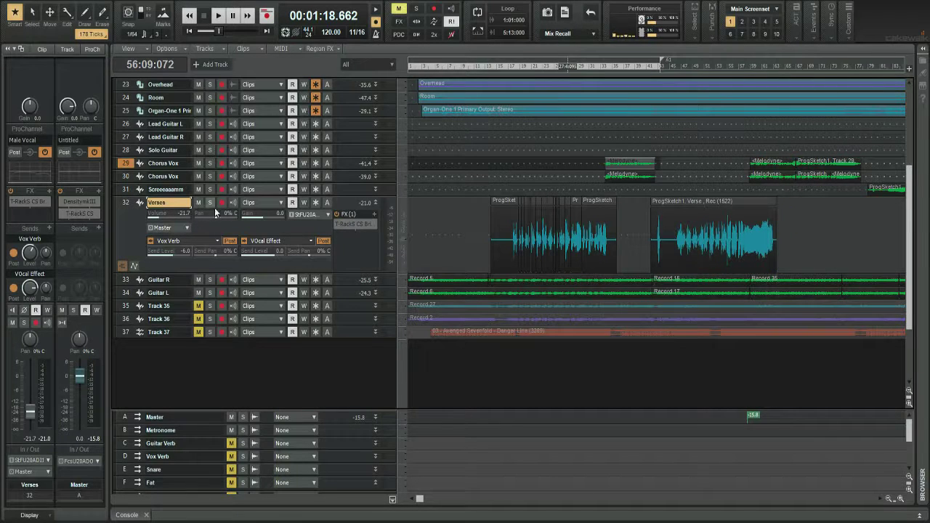
Step: Enable write automation on Verses and ride its volume down near the second clip's end
{"action": "left_click", "coordinate": [304, 203]}
{"action": "key", "text": "space"}
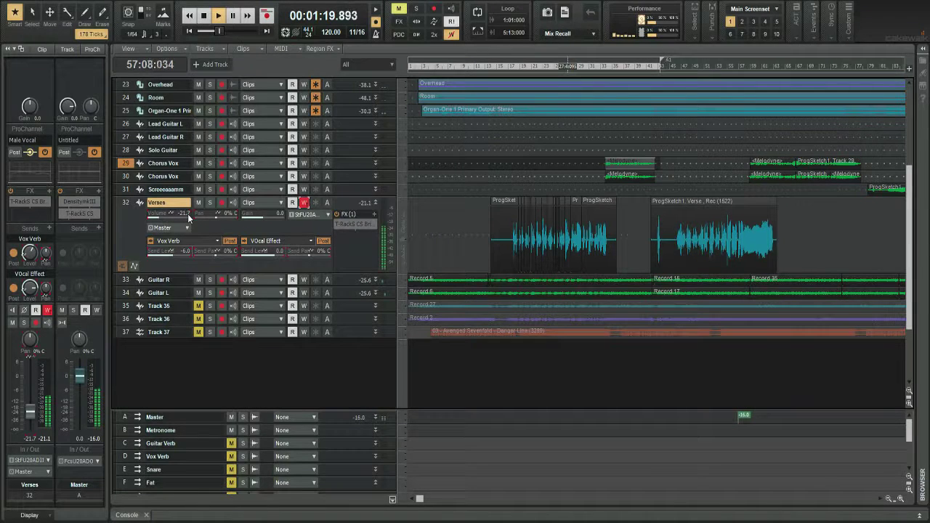
{"action": "mouse_move", "coordinate": [188, 214]}
{"action": "left_mouse_down"}
{"action": "mouse_move", "coordinate": [172, 215]}
{"action": "mouse_move", "coordinate": [187, 217]}
{"action": "left_mouse_up"}
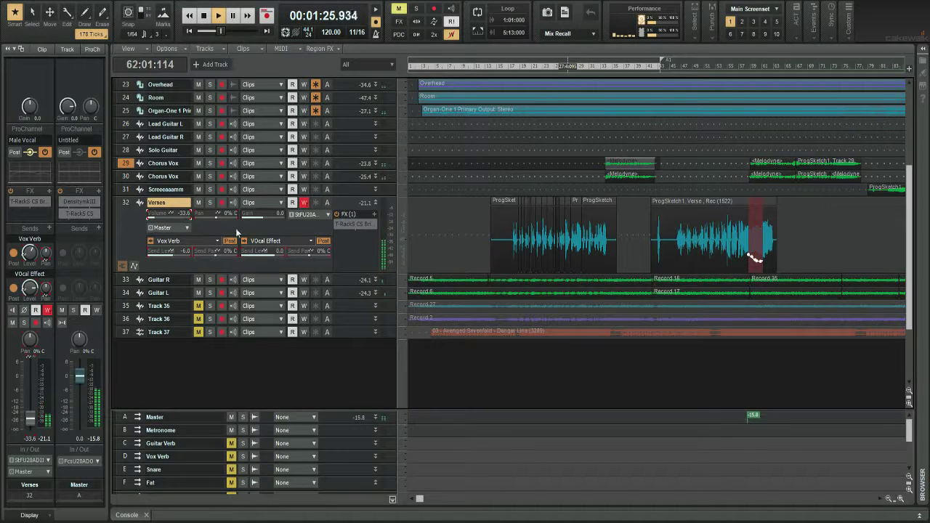
{"action": "key", "text": "space"}
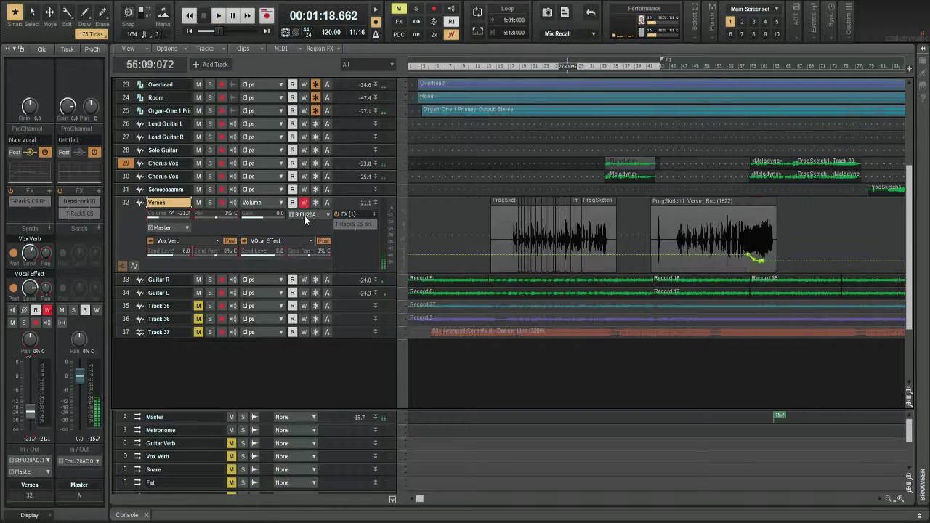
{"action": "left_click", "coordinate": [730, 269]}
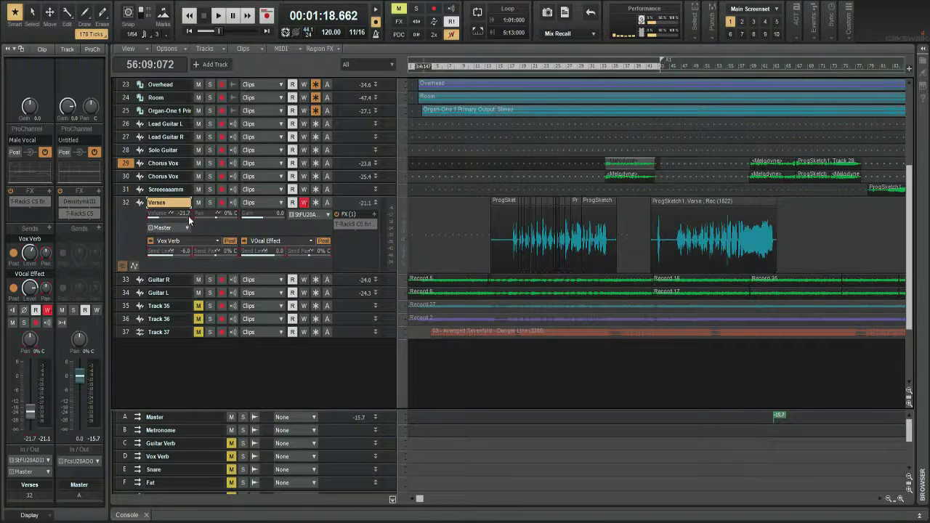
{"action": "key", "text": "space"}
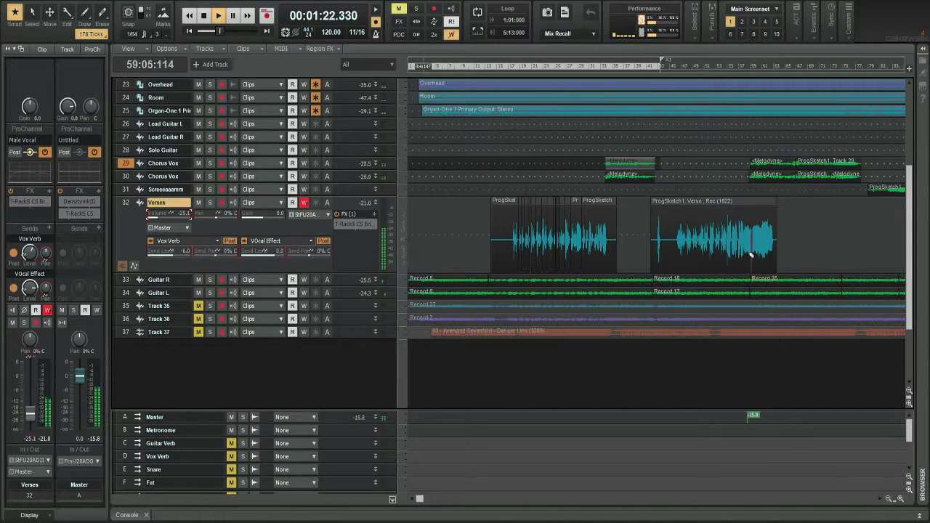
{"action": "left_click_drag", "start_coordinate": [752, 254], "coordinate": [755, 256]}
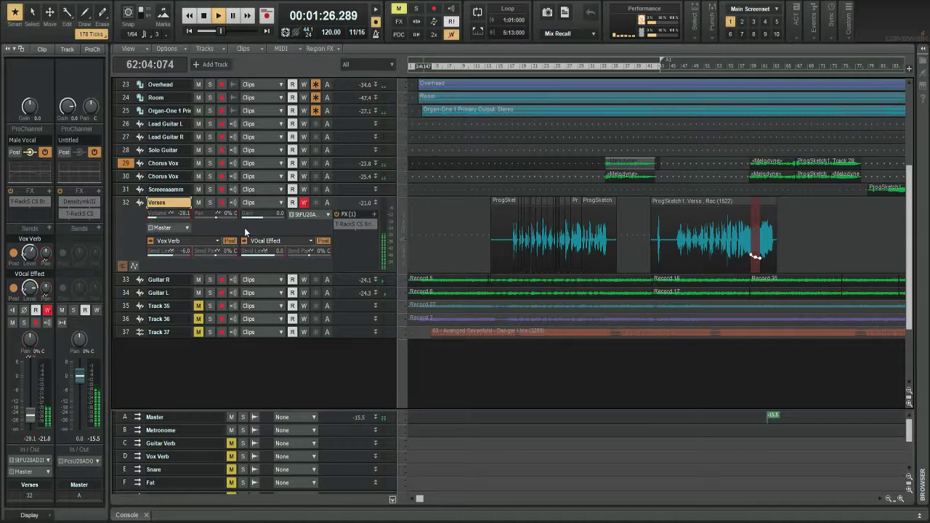
{"action": "key", "text": "space"}
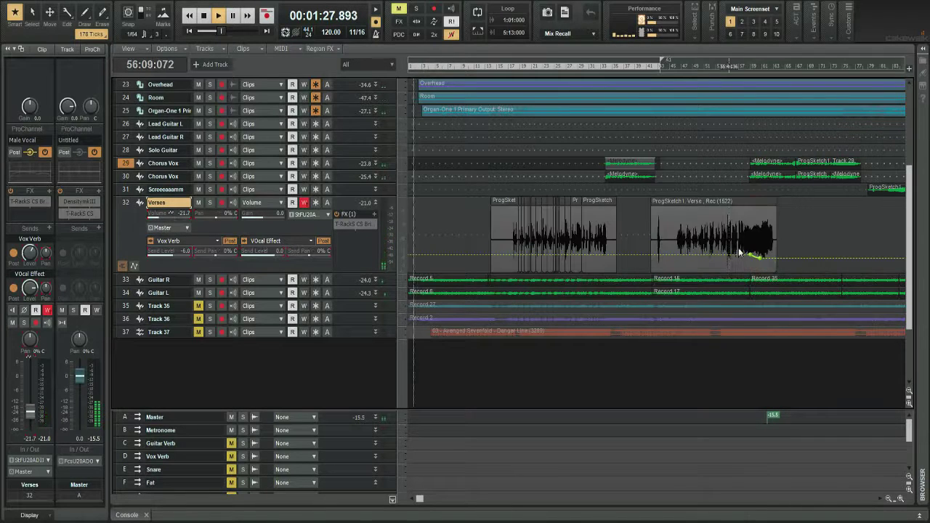
Step: Play back the new volume fade from 1:23.289, then return to 1:20.397
{"action": "left_click", "coordinate": [755, 69]}
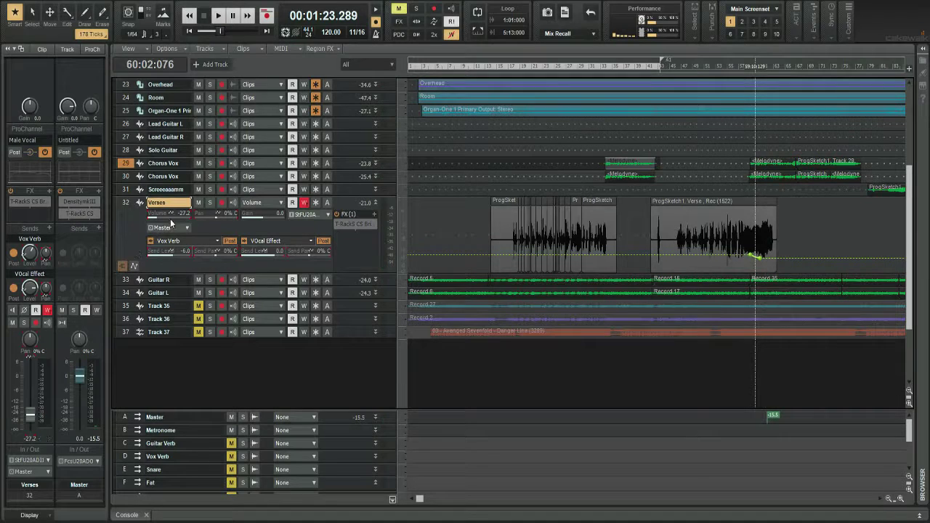
{"action": "key", "text": "space"}
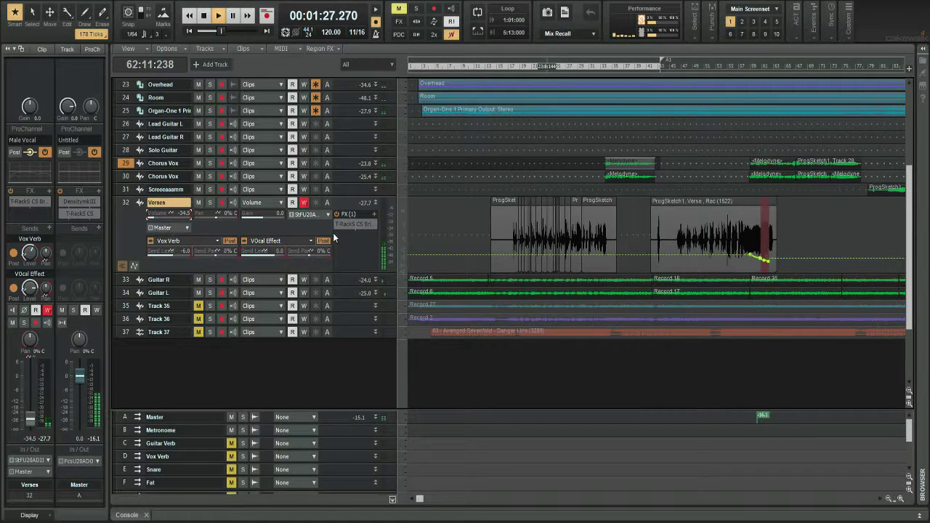
{"action": "key", "text": "space"}
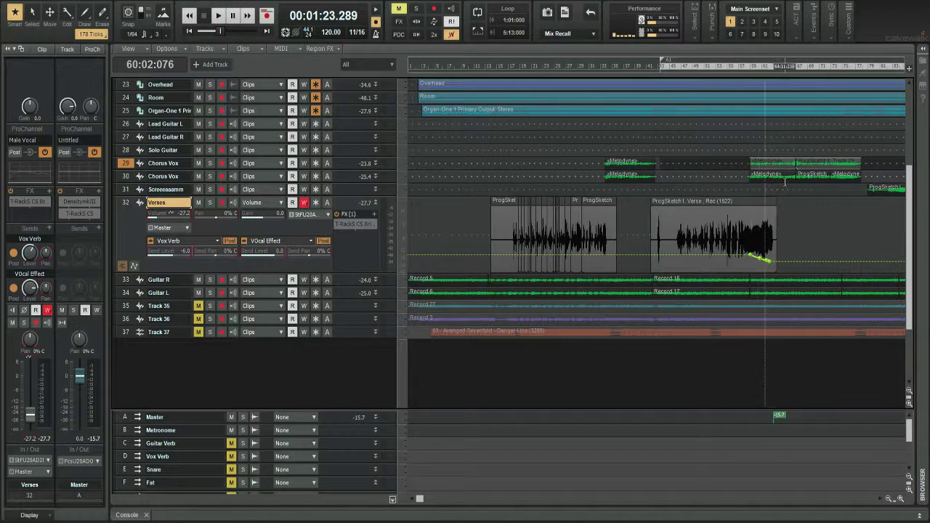
{"action": "left_click", "coordinate": [745, 68]}
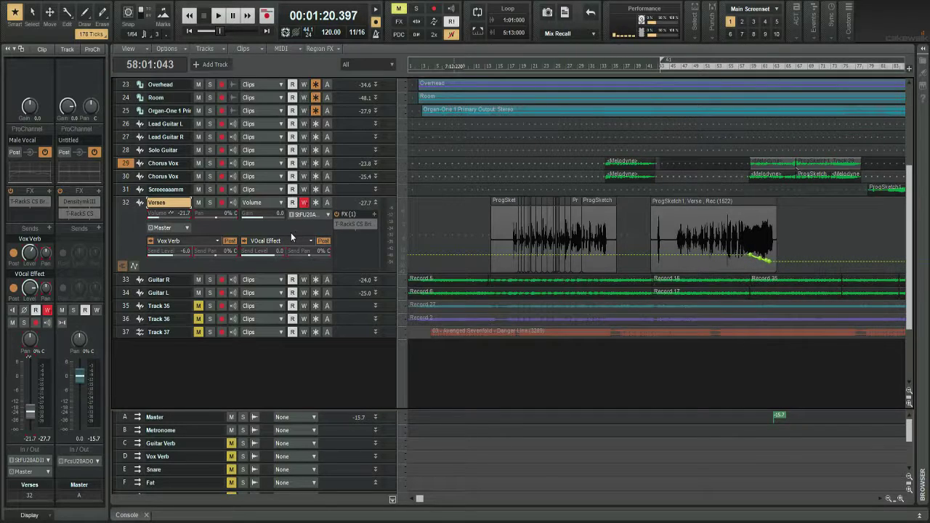
Step: Collapse the expanded Verses track back to its normal height
{"action": "scroll", "coordinate": [291, 233], "scroll_direction": "up", "scroll_amount": 1}
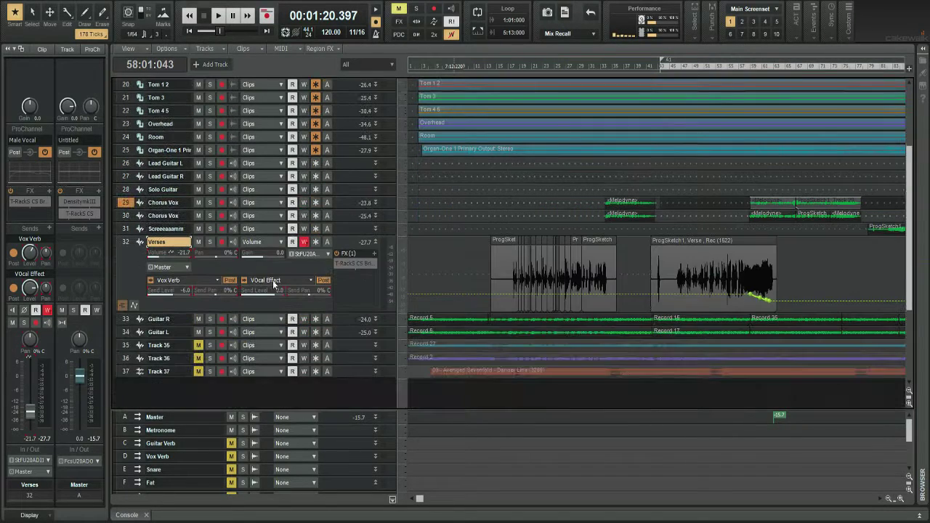
{"action": "scroll", "coordinate": [266, 303], "scroll_direction": "up", "scroll_amount": 3}
{"action": "scroll", "coordinate": [266, 304], "scroll_direction": "down", "scroll_amount": 2}
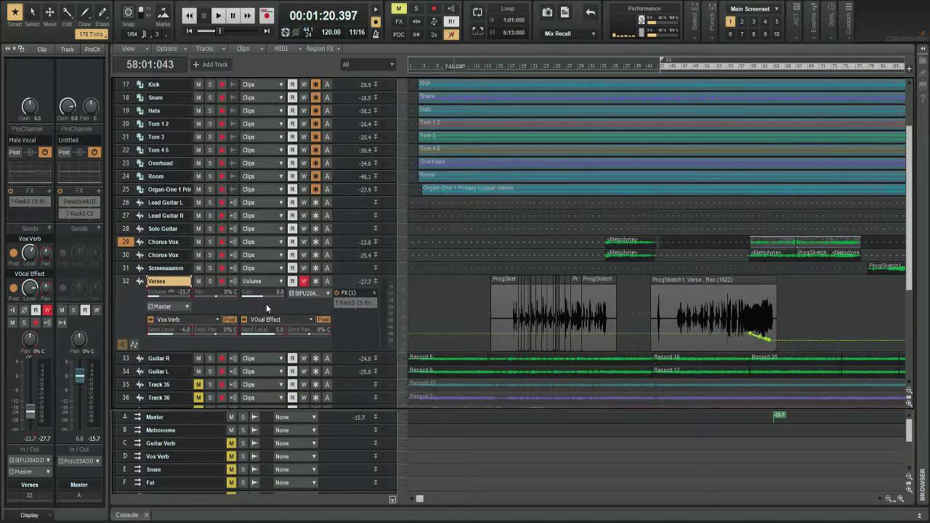
{"action": "scroll", "coordinate": [266, 304], "scroll_direction": "down", "scroll_amount": 2}
{"action": "scroll", "coordinate": [265, 320], "scroll_direction": "up", "scroll_amount": 2}
{"action": "scroll", "coordinate": [255, 321], "scroll_direction": "down", "scroll_amount": 3}
{"action": "scroll", "coordinate": [267, 430], "scroll_direction": "down", "scroll_amount": 2}
{"action": "scroll", "coordinate": [266, 431], "scroll_direction": "up", "scroll_amount": 2}
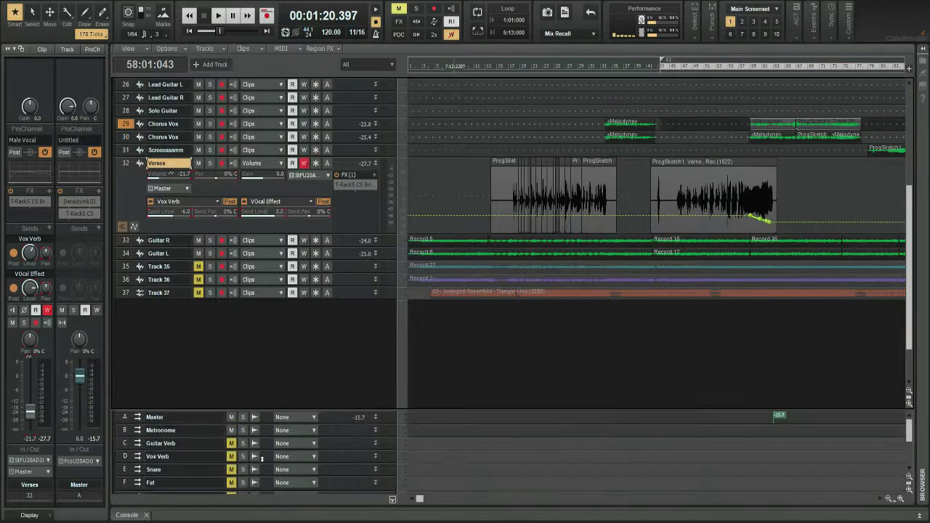
{"action": "scroll", "coordinate": [262, 459], "scroll_direction": "down", "scroll_amount": 2}
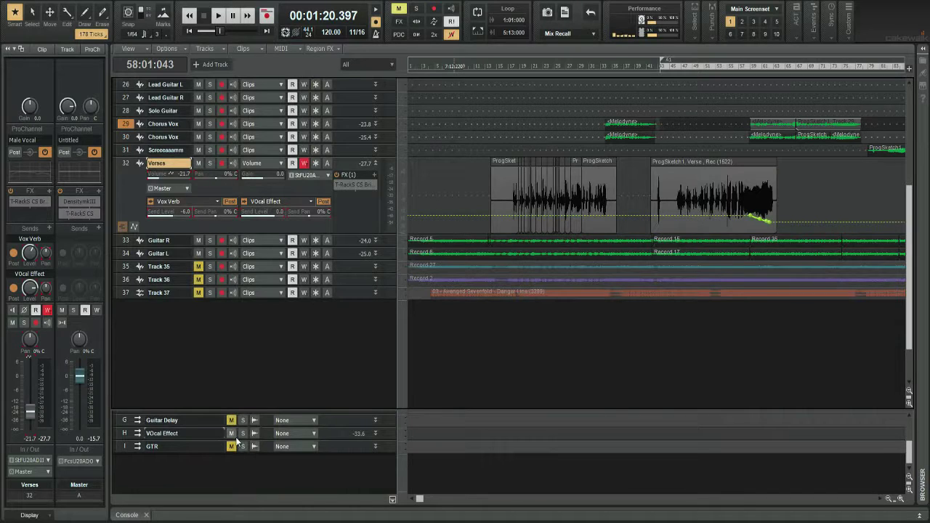
{"action": "scroll", "coordinate": [236, 441], "scroll_direction": "up", "scroll_amount": 2}
{"action": "scroll", "coordinate": [235, 440], "scroll_direction": "down", "scroll_amount": 2}
{"action": "scroll", "coordinate": [235, 441], "scroll_direction": "up", "scroll_amount": 2}
{"action": "scroll", "coordinate": [313, 354], "scroll_direction": "up", "scroll_amount": 5}
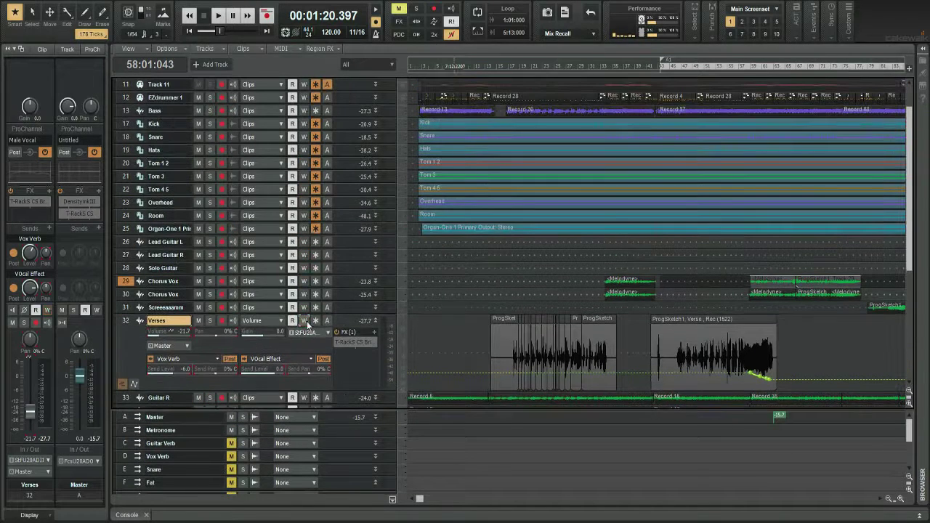
{"action": "scroll", "coordinate": [313, 331], "scroll_direction": "up", "scroll_amount": 1}
{"action": "scroll", "coordinate": [325, 345], "scroll_direction": "down", "scroll_amount": 2}
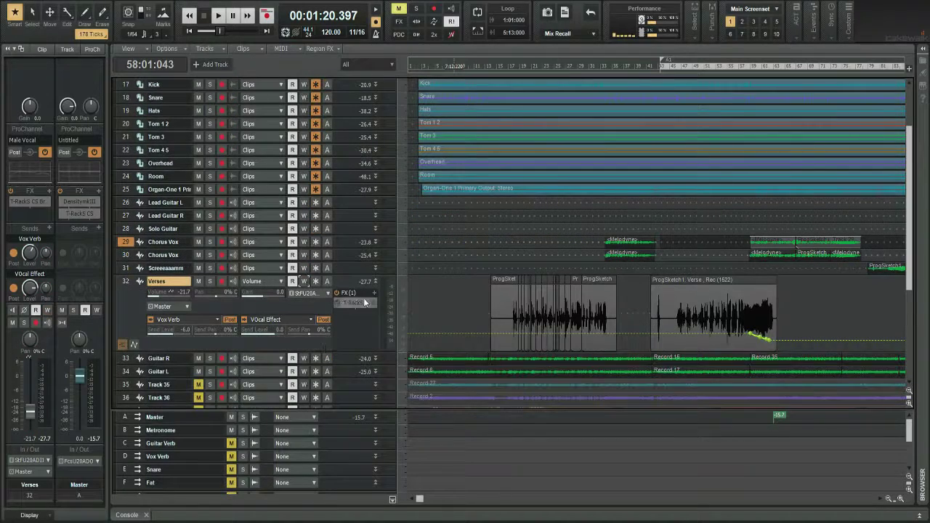
{"action": "left_click", "coordinate": [376, 280]}
Step: Play the mix from the song start
{"action": "scroll", "coordinate": [361, 302], "scroll_direction": "up", "scroll_amount": 2}
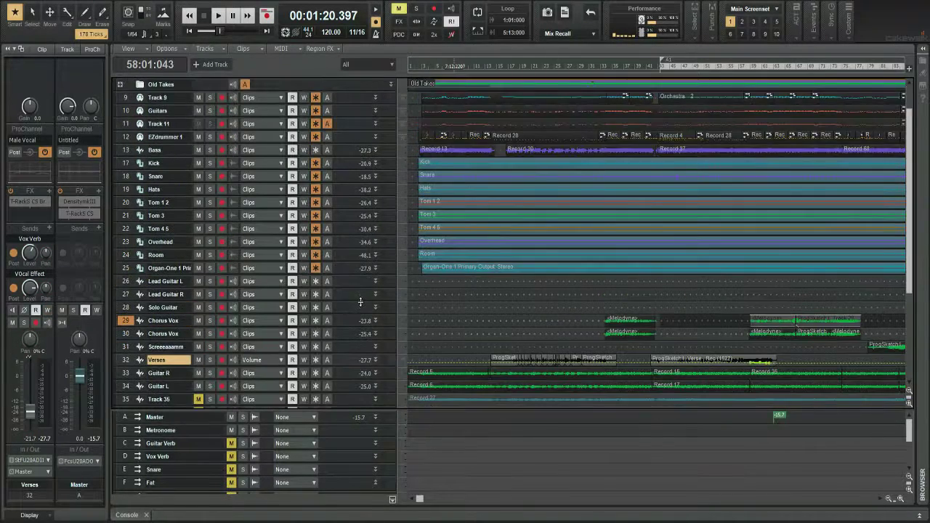
{"action": "scroll", "coordinate": [361, 302], "scroll_direction": "down", "scroll_amount": 2}
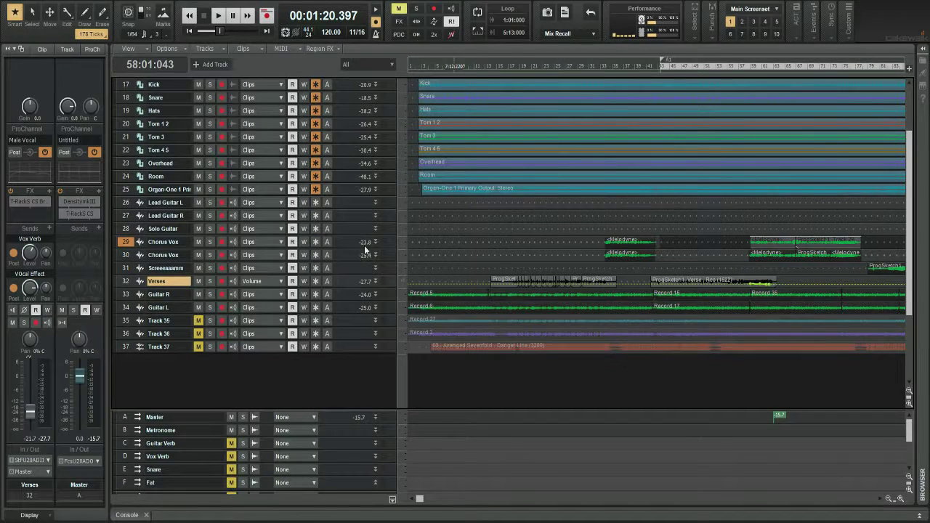
{"action": "scroll", "coordinate": [565, 187], "scroll_direction": "up", "scroll_amount": 2}
{"action": "scroll", "coordinate": [562, 188], "scroll_direction": "down", "scroll_amount": 3}
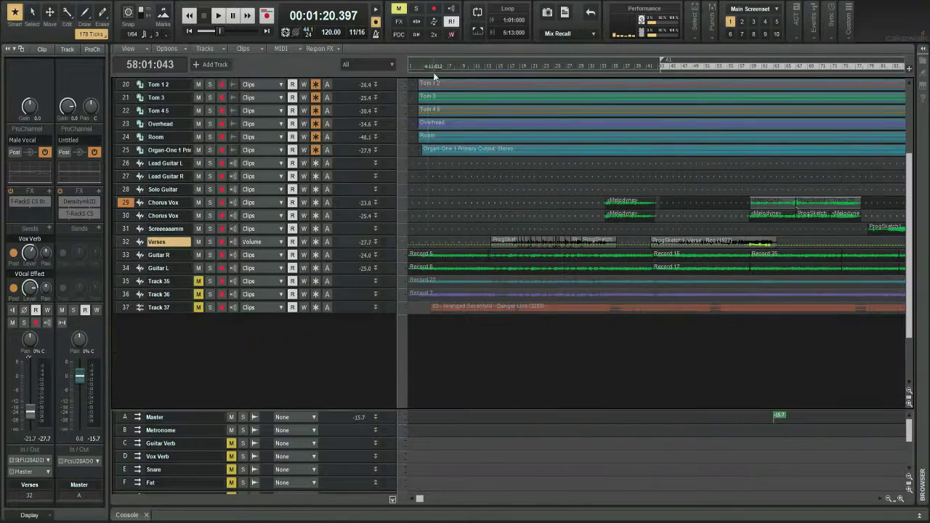
{"action": "left_click", "coordinate": [420, 67]}
{"action": "key", "text": "space"}
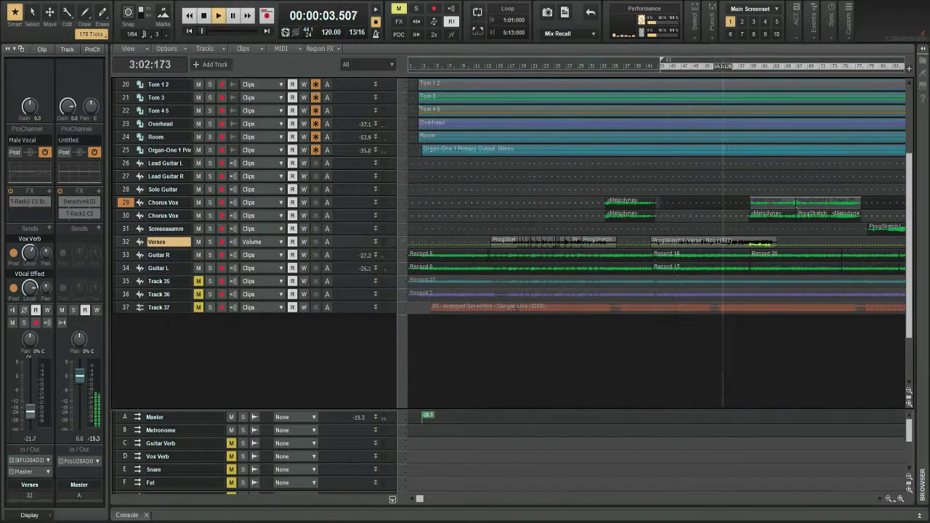
Step: Audition the drum tracks during playback by selecting Guitar R, Snare, then Kick through Room
{"action": "scroll", "coordinate": [797, 207], "scroll_direction": "up", "scroll_amount": 3}
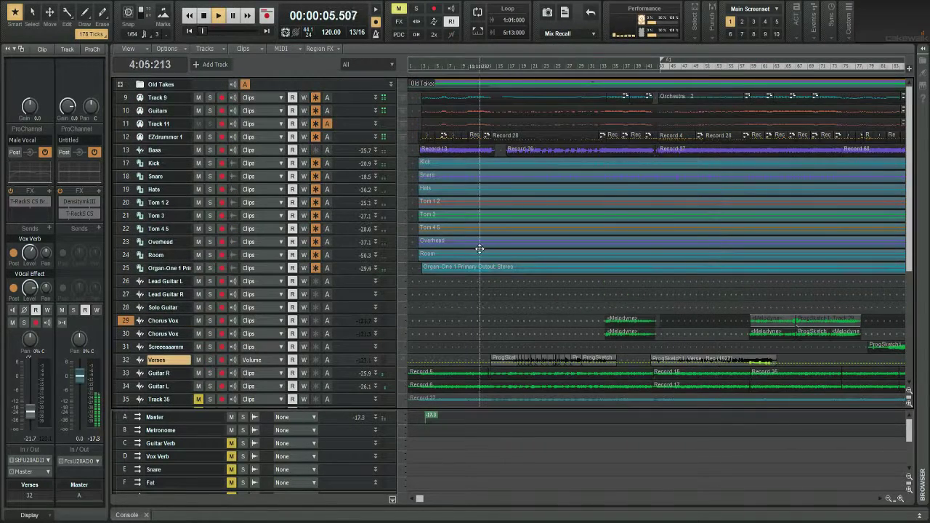
{"action": "scroll", "coordinate": [480, 248], "scroll_direction": "down", "scroll_amount": 2}
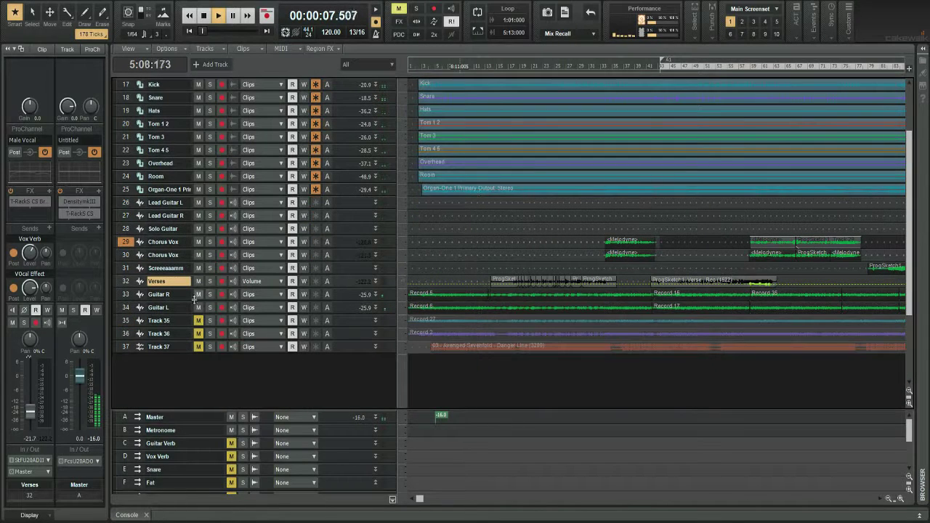
{"action": "left_click", "coordinate": [126, 295]}
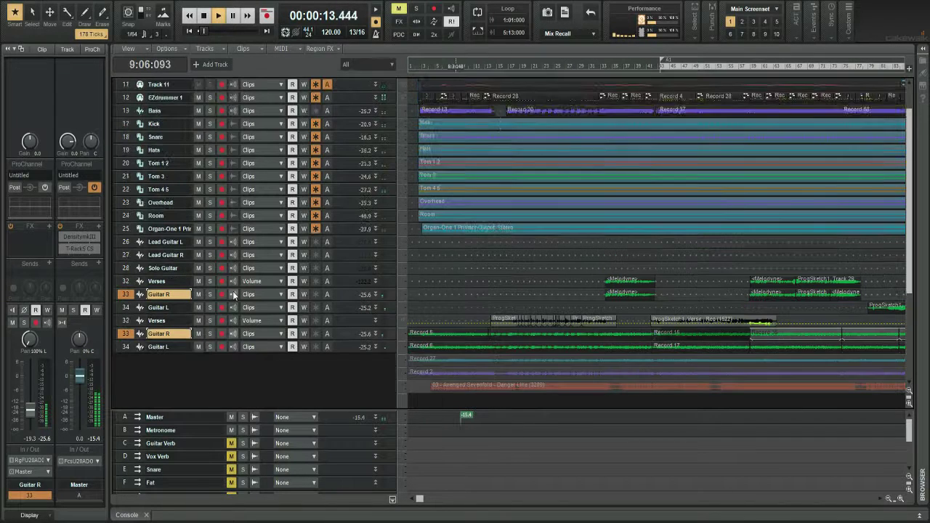
{"action": "scroll", "coordinate": [234, 294], "scroll_direction": "up", "scroll_amount": 1}
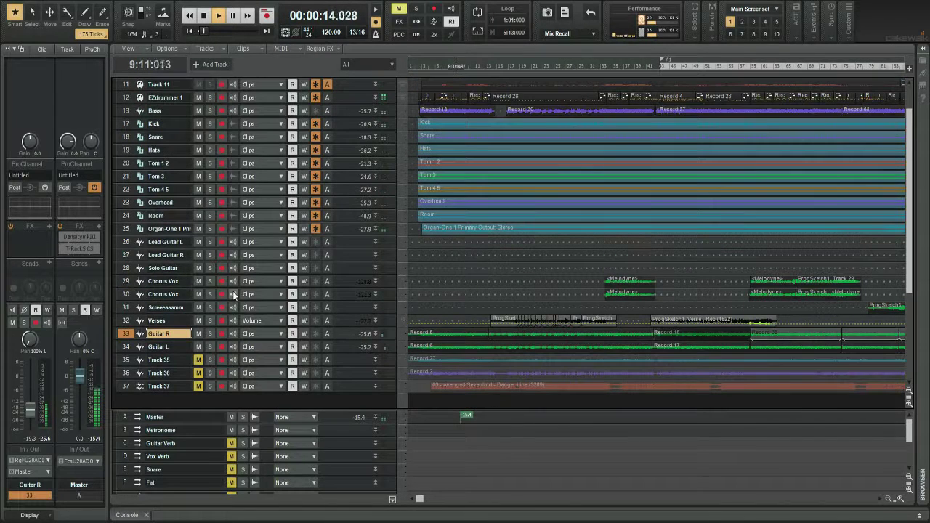
{"action": "left_click", "coordinate": [125, 137]}
{"action": "left_click", "coordinate": [126, 123]}
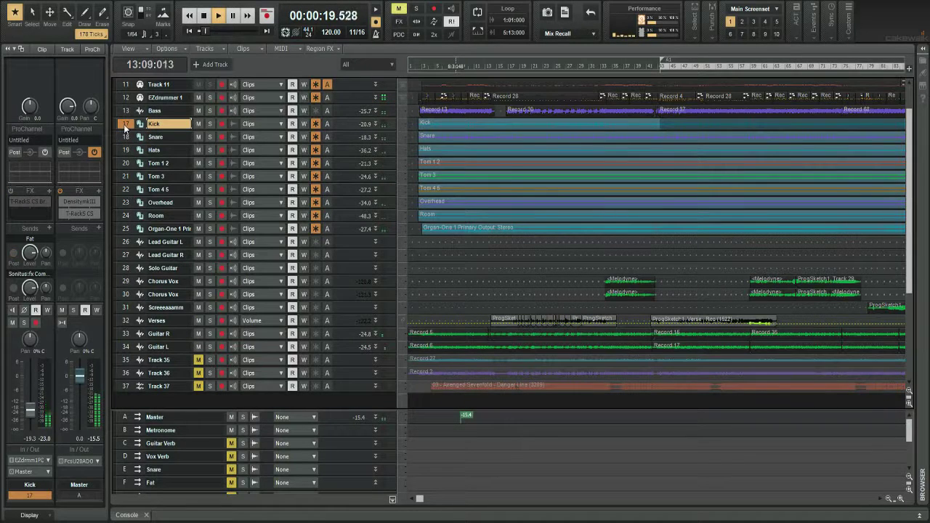
{"action": "left_click_drag", "start_coordinate": [128, 125], "coordinate": [129, 216]}
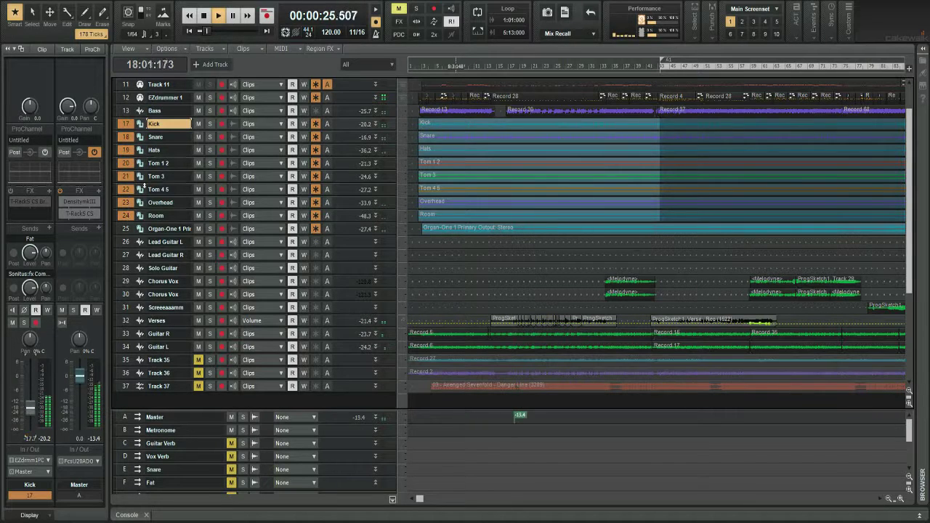
Step: Select the Snare track alone, then nudge the Organ-One 1 volume fader up slightly
{"action": "left_click", "coordinate": [129, 137]}
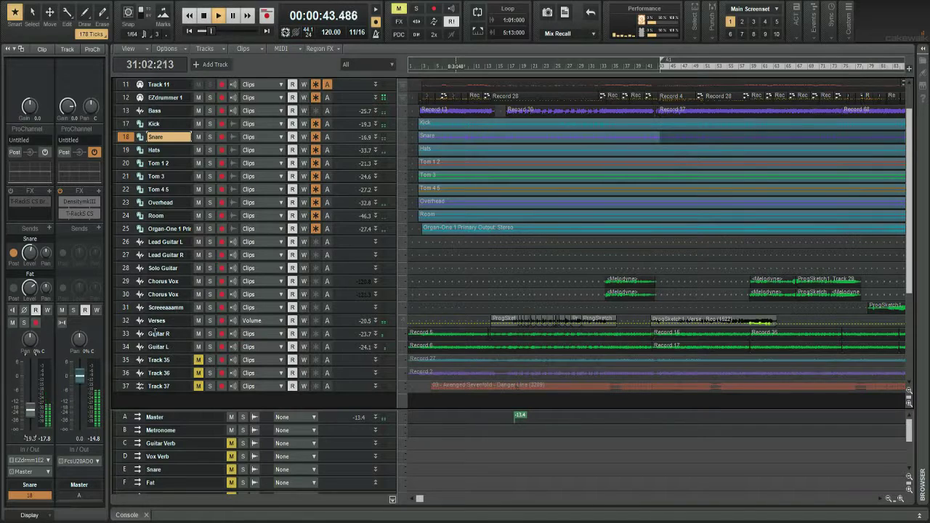
{"action": "left_click", "coordinate": [125, 229]}
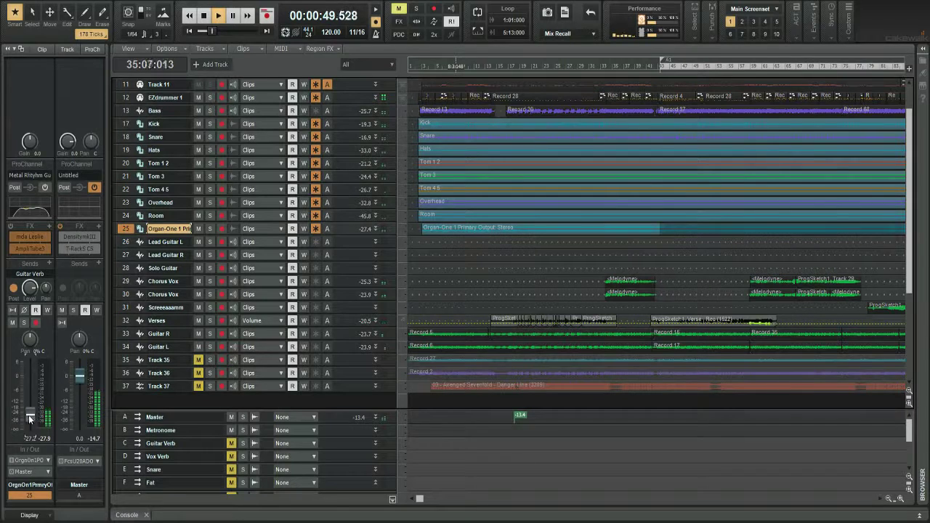
{"action": "left_click_drag", "start_coordinate": [32, 421], "coordinate": [32, 418]}
Step: Stop playback and unmute the Guitar Verb, Vox Verb and Snare buses, leaving Fat muted
{"action": "key", "text": "space"}
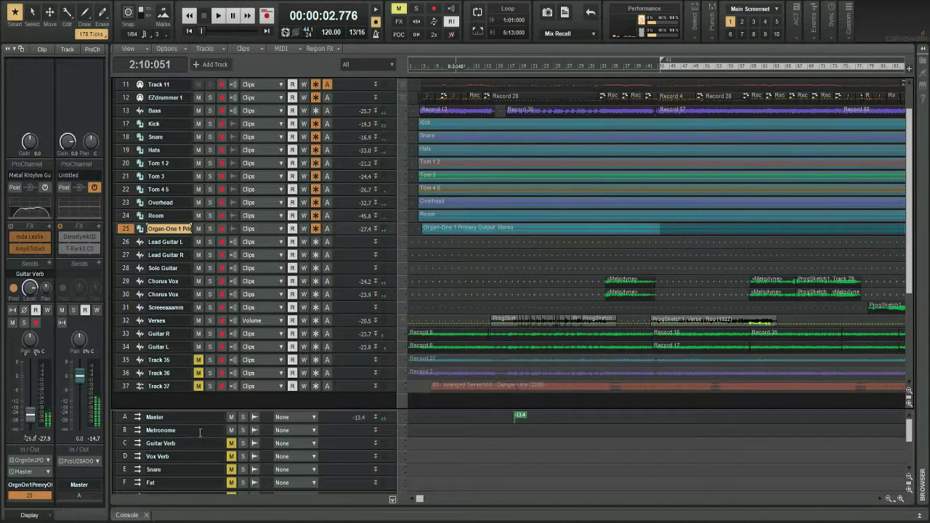
{"action": "scroll", "coordinate": [133, 411], "scroll_direction": "down", "scroll_amount": 3}
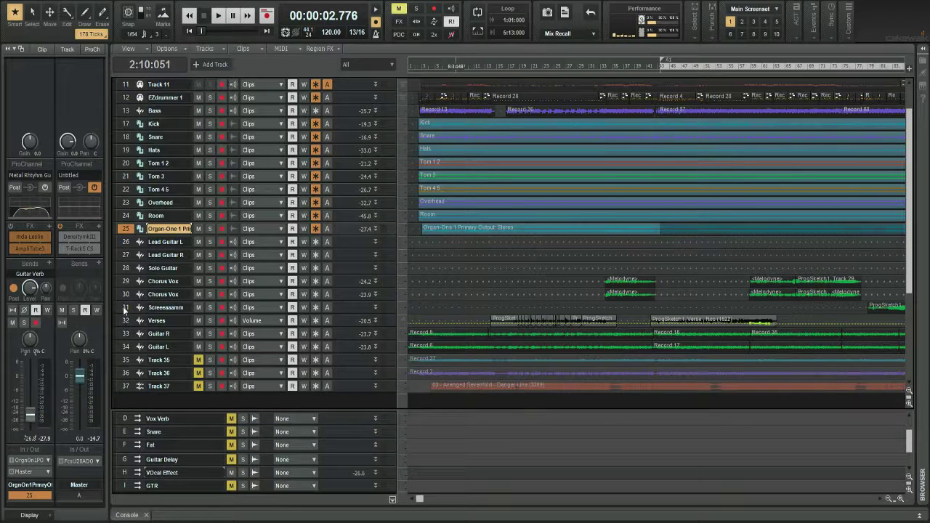
{"action": "scroll", "coordinate": [181, 440], "scroll_direction": "down", "scroll_amount": 1}
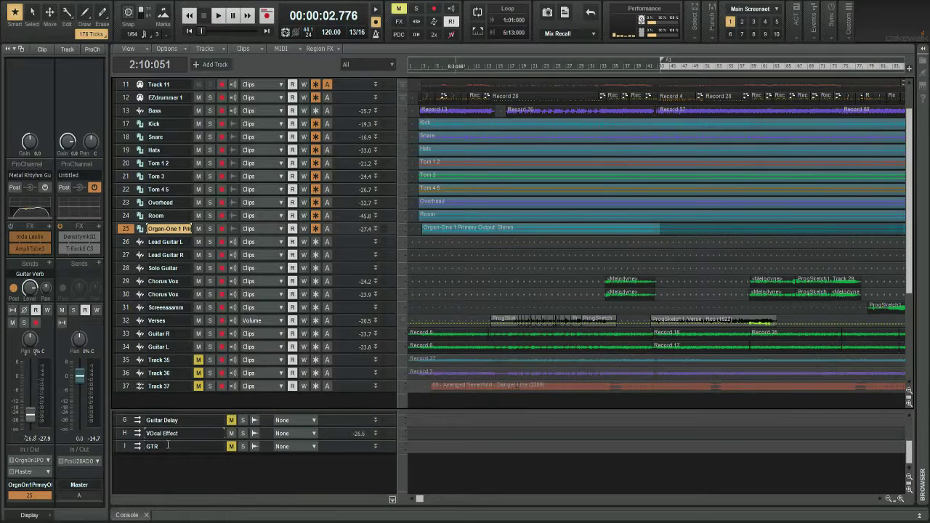
{"action": "scroll", "coordinate": [173, 443], "scroll_direction": "up", "scroll_amount": 1}
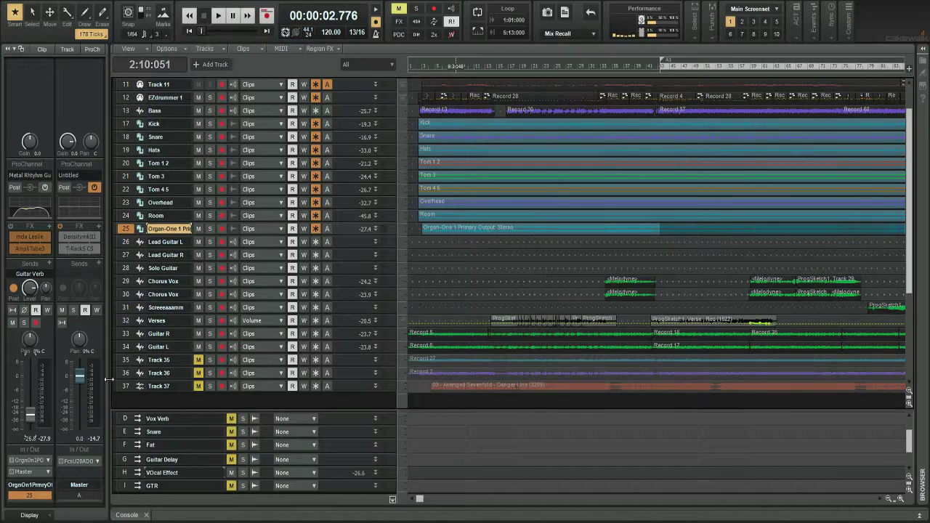
{"action": "left_click", "coordinate": [231, 470]}
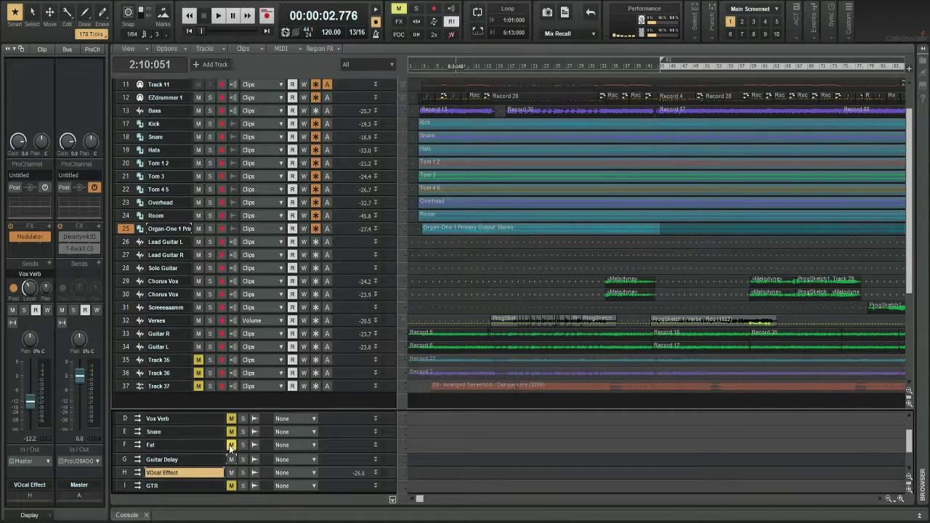
{"action": "scroll", "coordinate": [230, 449], "scroll_direction": "up", "scroll_amount": 3}
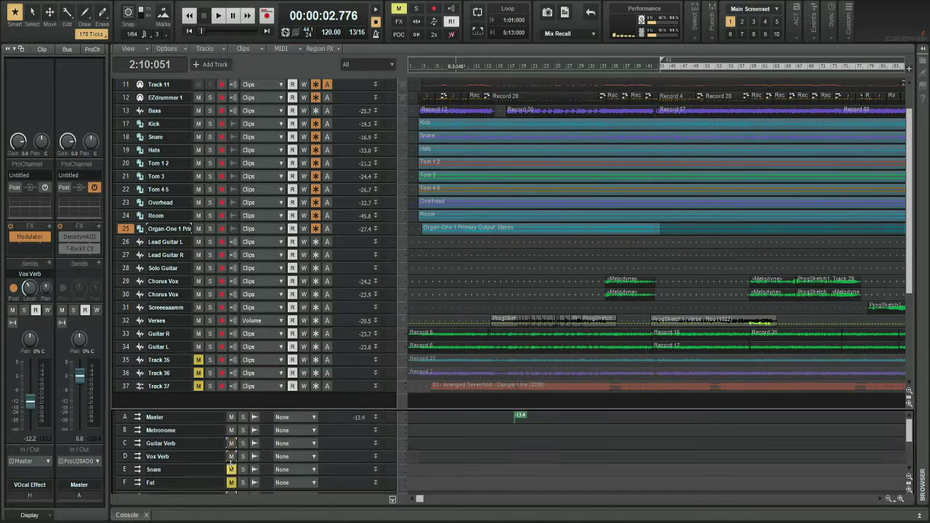
{"action": "left_click", "coordinate": [232, 470]}
{"action": "left_click", "coordinate": [231, 483]}
{"action": "left_click", "coordinate": [231, 483]}
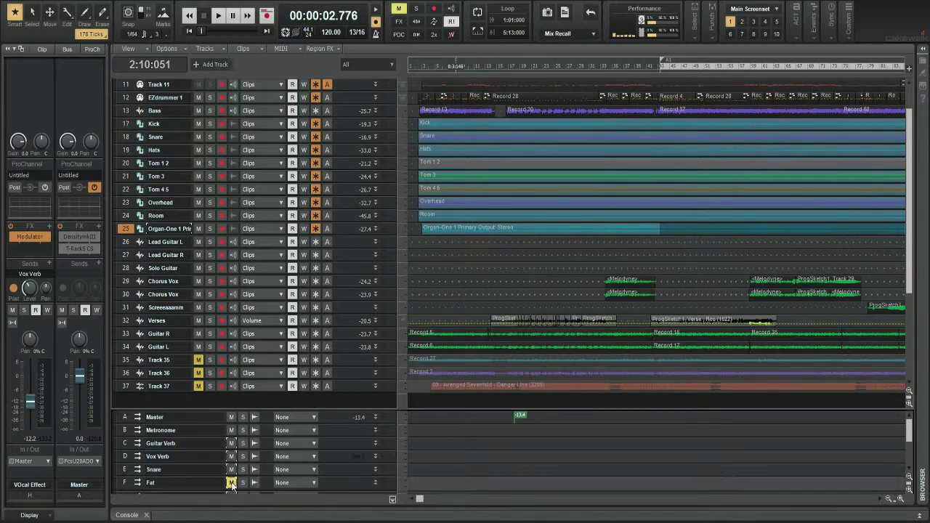
Step: Restart playback from the start and select the Guitar R track
{"action": "key", "text": "space"}
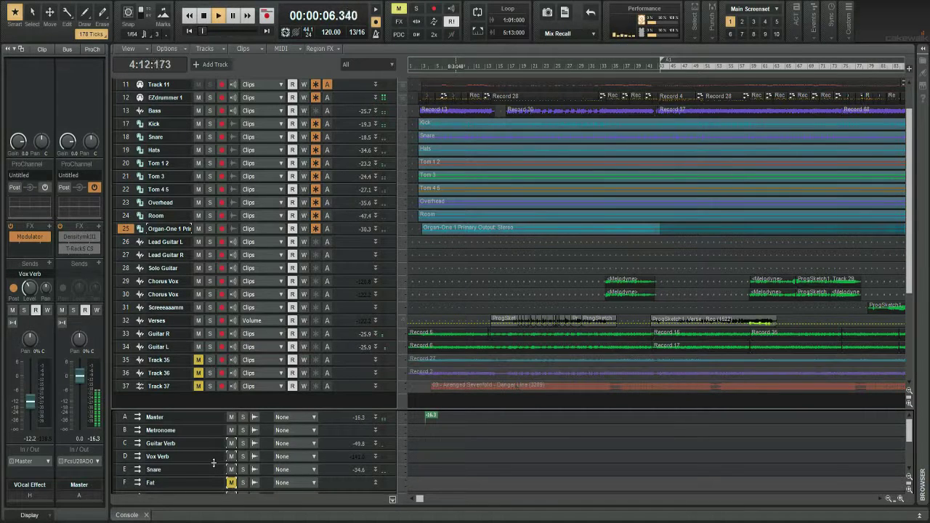
{"action": "scroll", "coordinate": [214, 463], "scroll_direction": "down", "scroll_amount": 3}
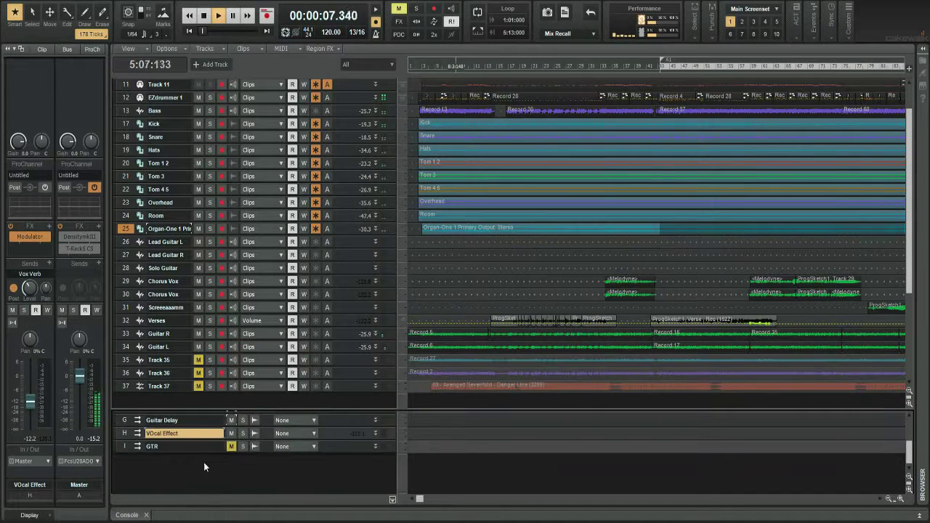
{"action": "left_click", "coordinate": [126, 336]}
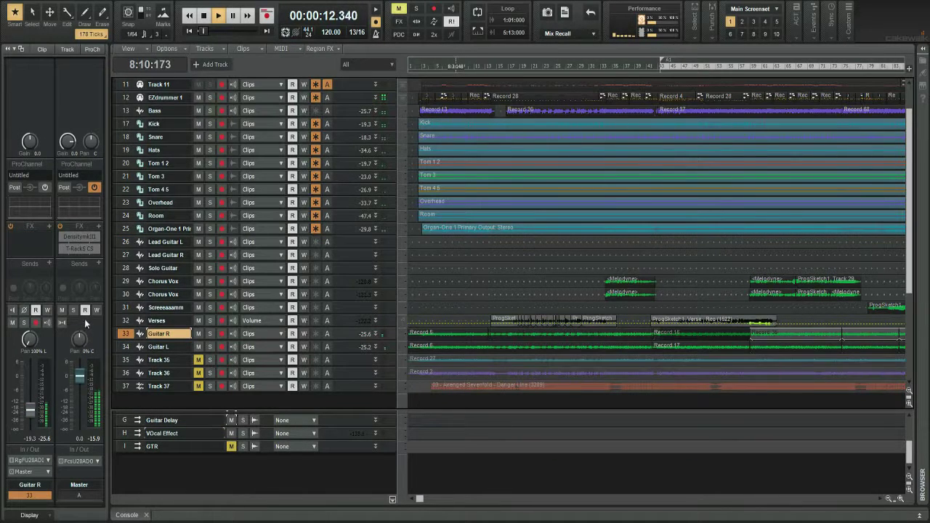
Step: Show the Guitar L, then Lead Guitar R, channel settings in the Inspector during playback
{"action": "left_click", "coordinate": [131, 350]}
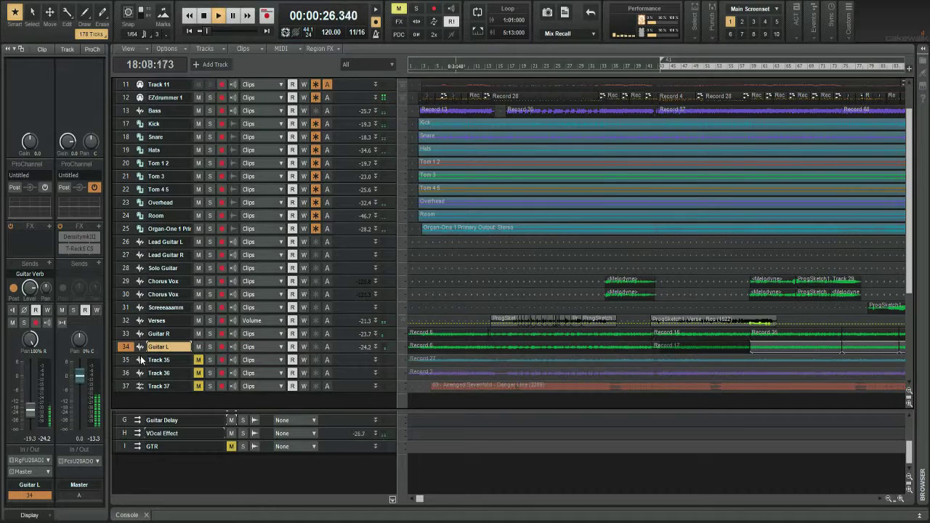
{"action": "scroll", "coordinate": [115, 440], "scroll_direction": "up", "scroll_amount": 2}
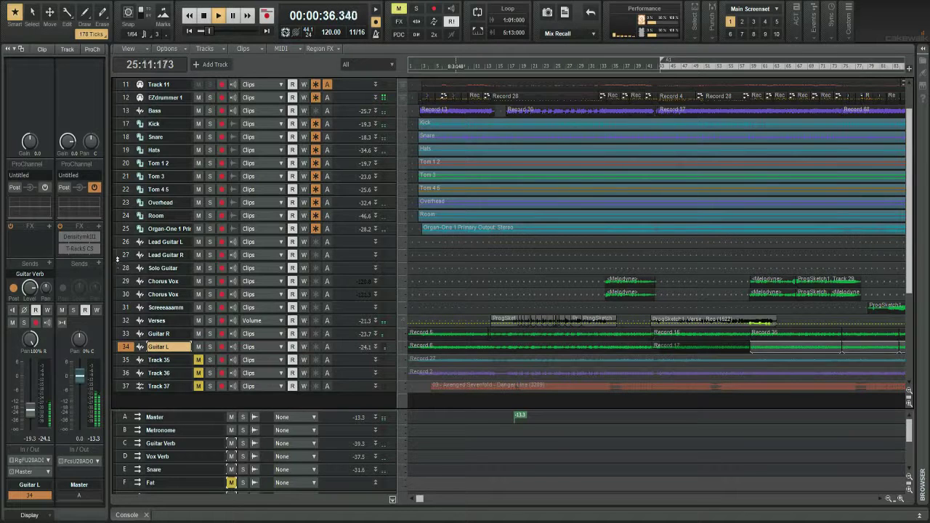
{"action": "left_click", "coordinate": [124, 260]}
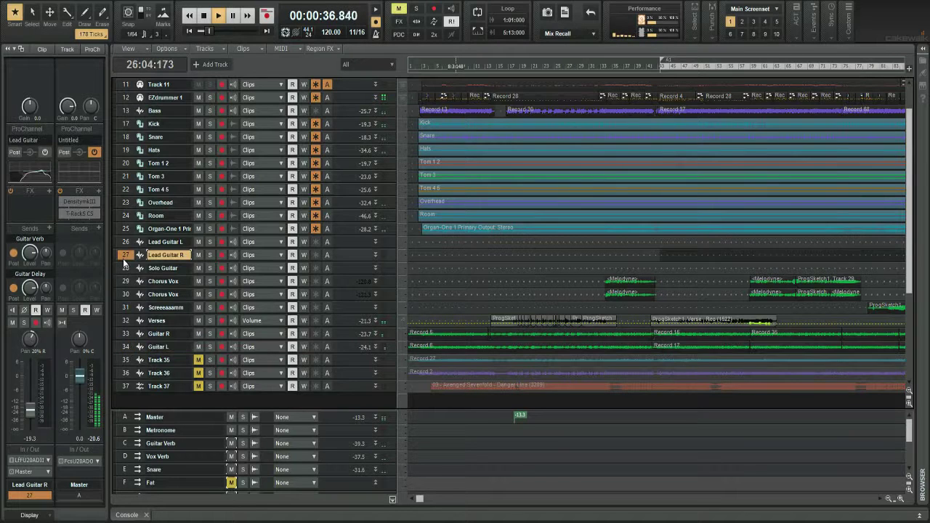
Step: Toggle mute on the Vox Verb and Snare buses off and back on
{"action": "left_click", "coordinate": [230, 457]}
{"action": "scroll", "coordinate": [230, 458], "scroll_direction": "down", "scroll_amount": 1}
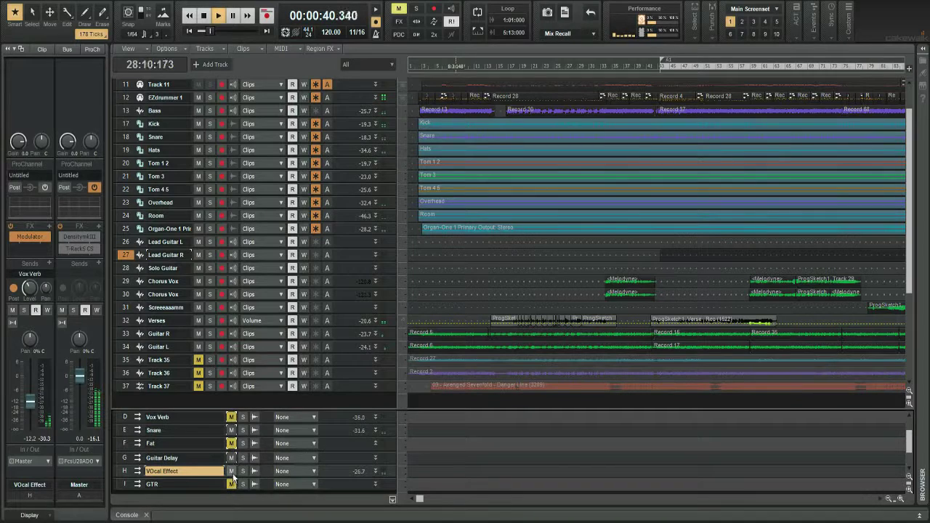
{"action": "left_click", "coordinate": [232, 430]}
{"action": "scroll", "coordinate": [232, 459], "scroll_direction": "up", "scroll_amount": 1}
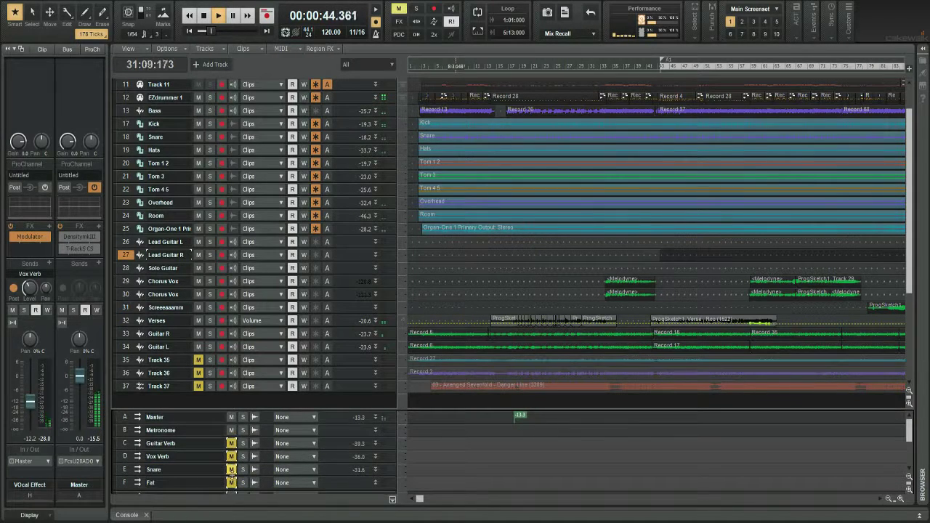
{"action": "left_click", "coordinate": [231, 469]}
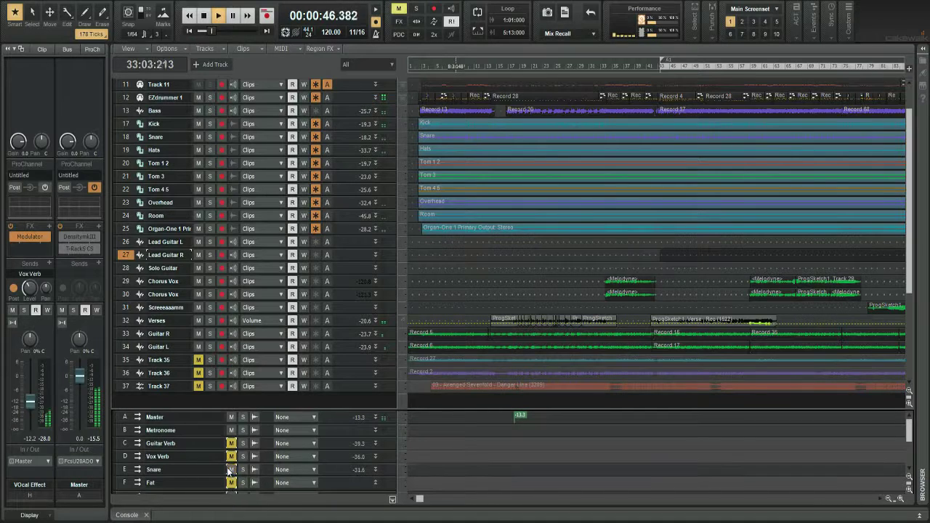
{"action": "left_click", "coordinate": [231, 456]}
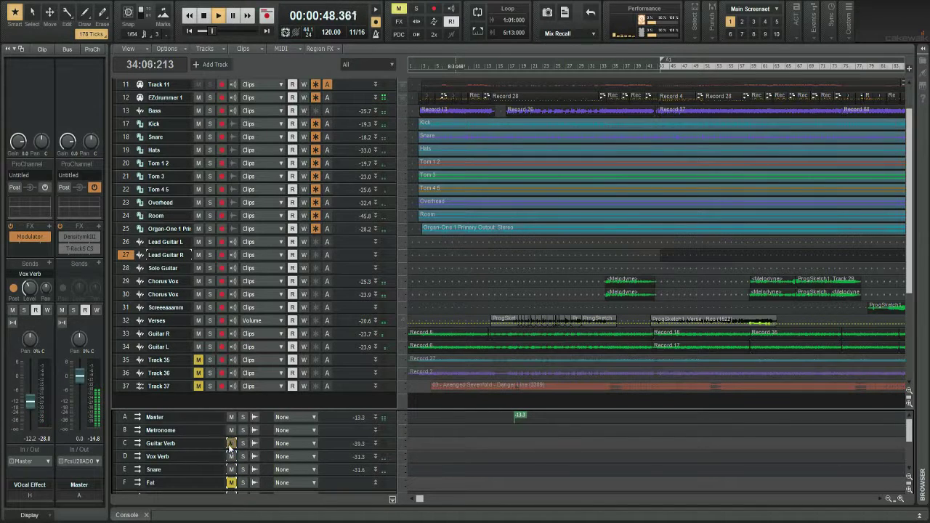
Step: Mute the Guitar Verb, Vox Verb and Snare buses, then select the Chorus Vox and Bass tracks
{"action": "left_click", "coordinate": [231, 443]}
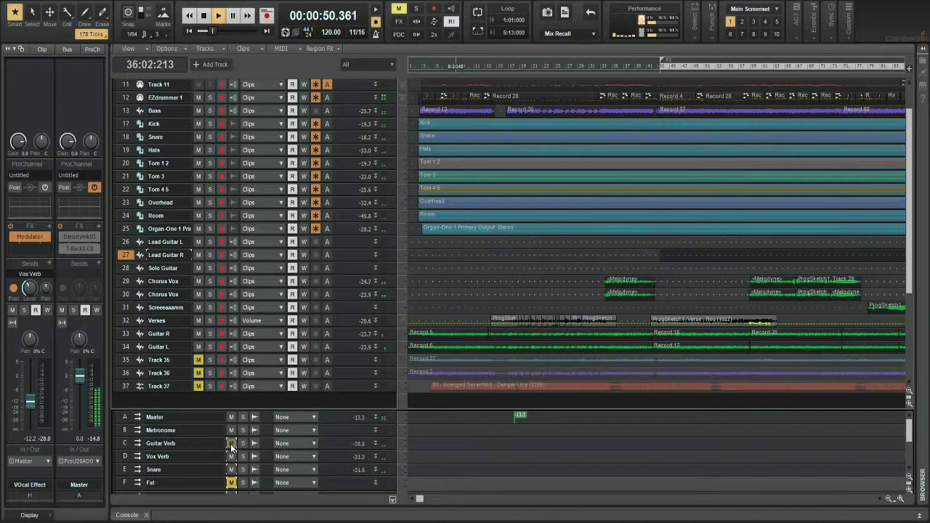
{"action": "left_click_drag", "start_coordinate": [232, 443], "coordinate": [231, 469]}
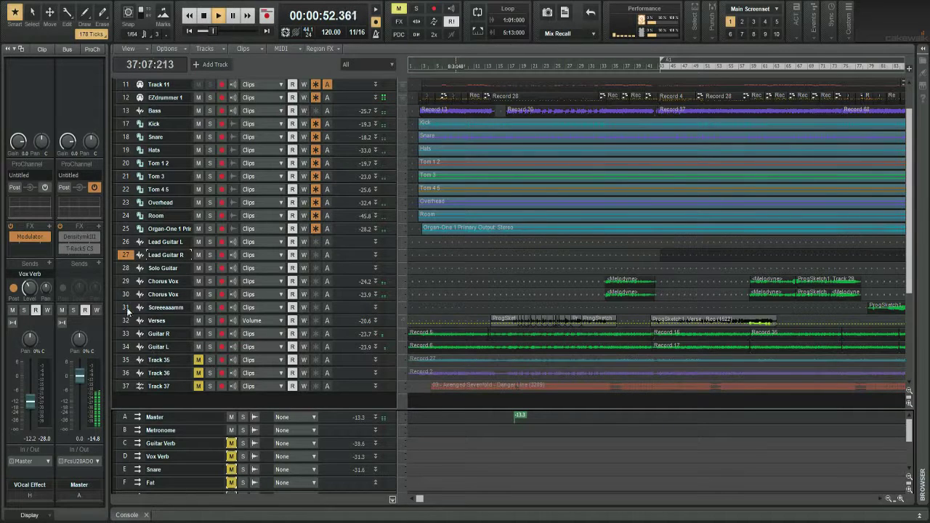
{"action": "left_click_drag", "start_coordinate": [125, 281], "coordinate": [126, 294]}
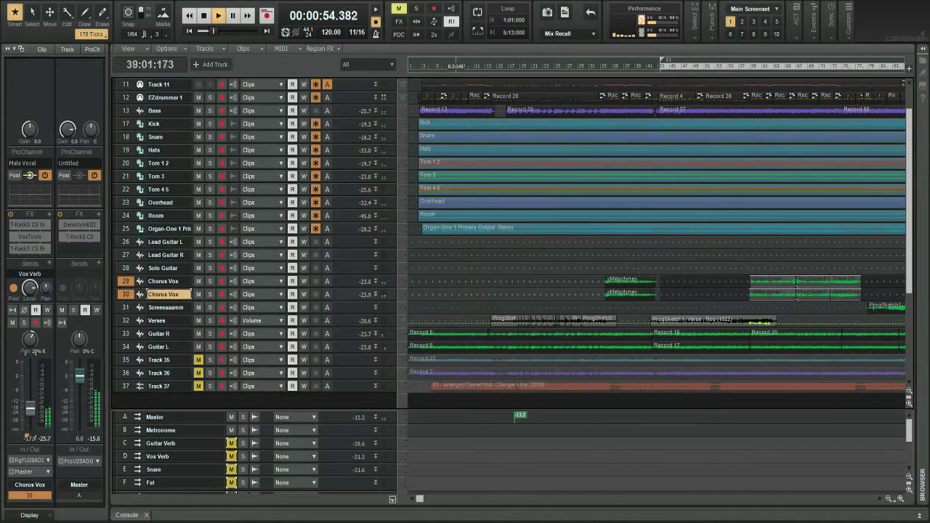
{"action": "left_click", "coordinate": [154, 110]}
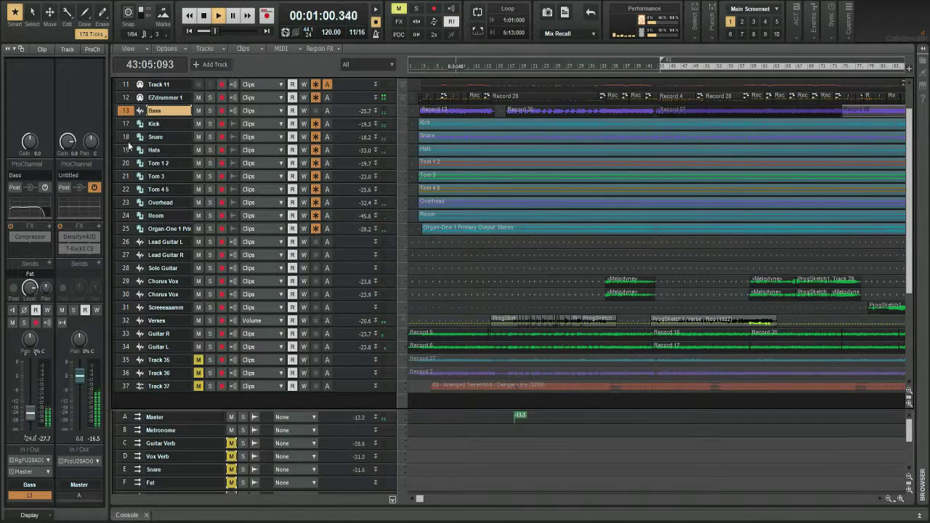
Step: Stop playback, select Kick, Guitar R and Guitar L, and restart playback from about 1:01
{"action": "scroll", "coordinate": [275, 356], "scroll_direction": "down", "scroll_amount": 3}
{"action": "key", "text": "space"}
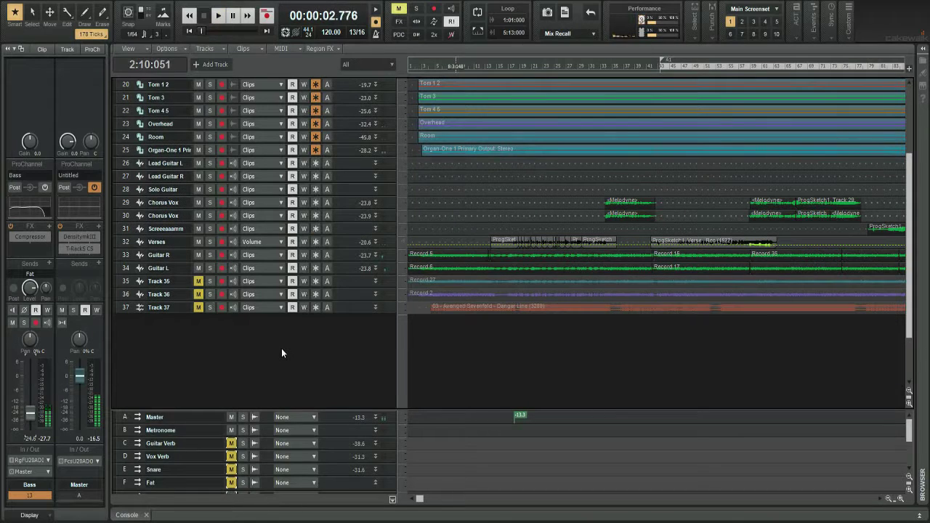
{"action": "scroll", "coordinate": [282, 348], "scroll_direction": "up", "scroll_amount": 2}
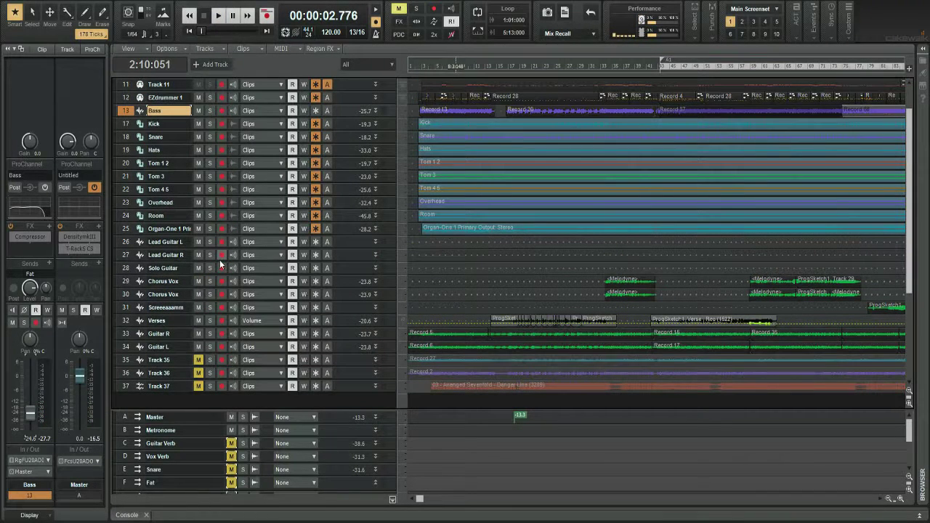
{"action": "left_click", "coordinate": [127, 124]}
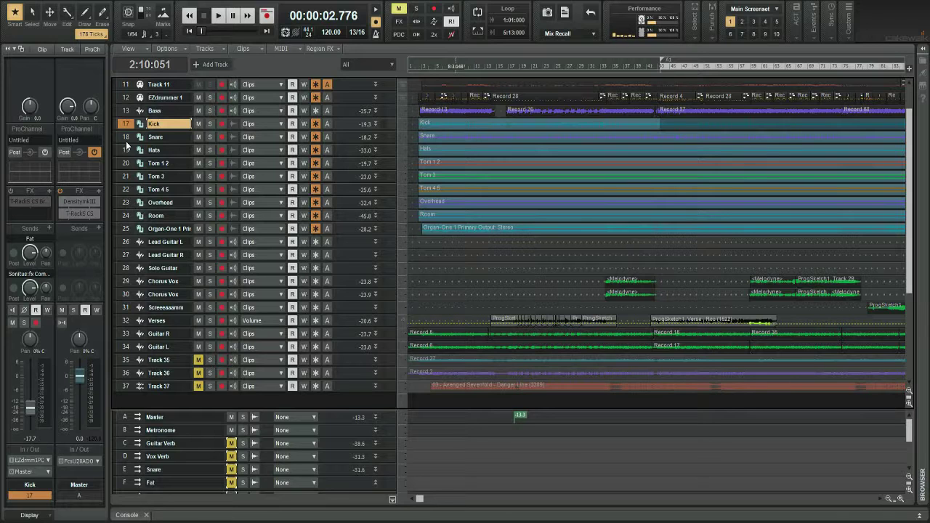
{"action": "left_click", "coordinate": [127, 334]}
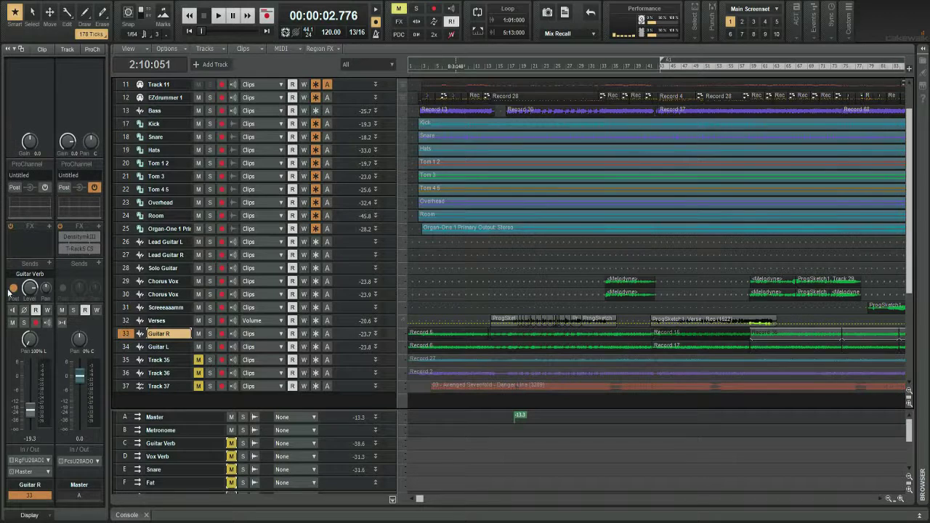
{"action": "left_click", "coordinate": [125, 348]}
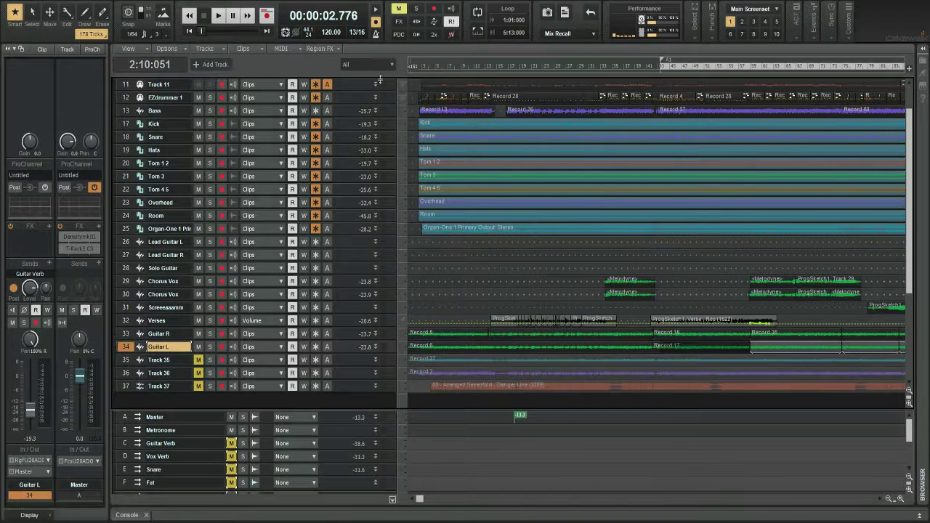
{"action": "left_click", "coordinate": [666, 67]}
{"action": "key", "text": "space"}
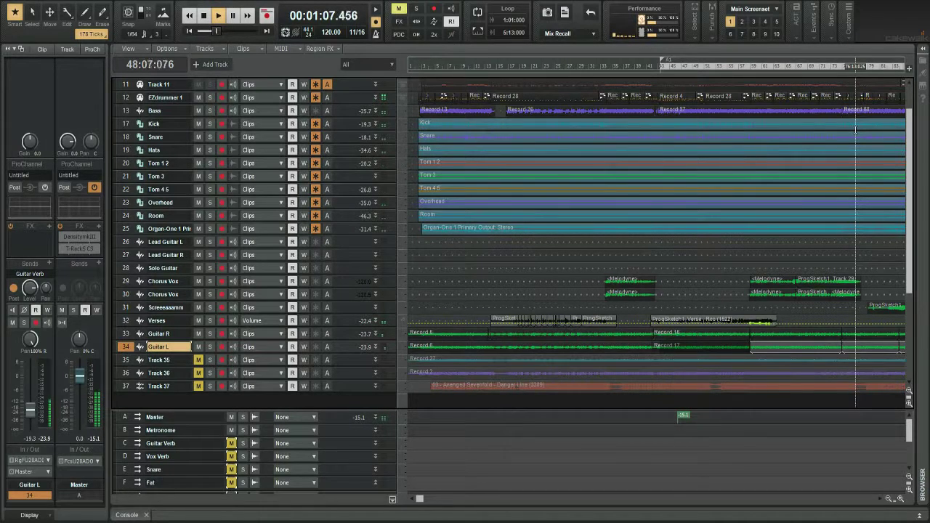
Step: Move the Now marker ahead to about 1:23 and show the Master bus settings
{"action": "left_click_drag", "start_coordinate": [756, 68], "coordinate": [796, 68]}
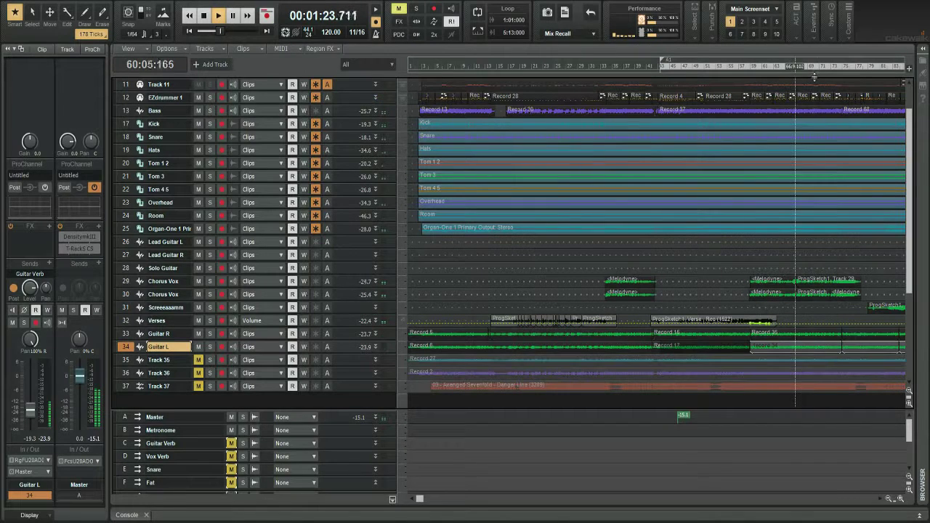
{"action": "scroll", "coordinate": [835, 165], "scroll_direction": "down", "scroll_amount": 3}
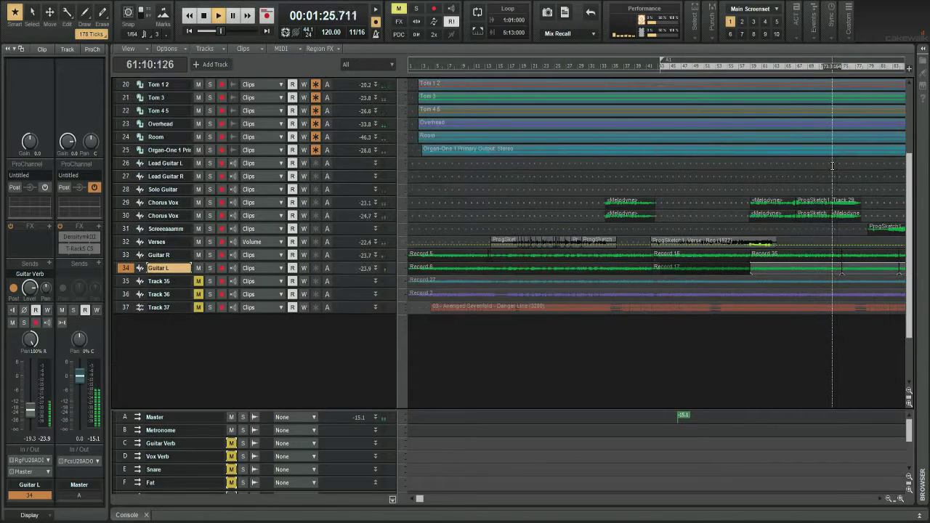
{"action": "left_click", "coordinate": [126, 417]}
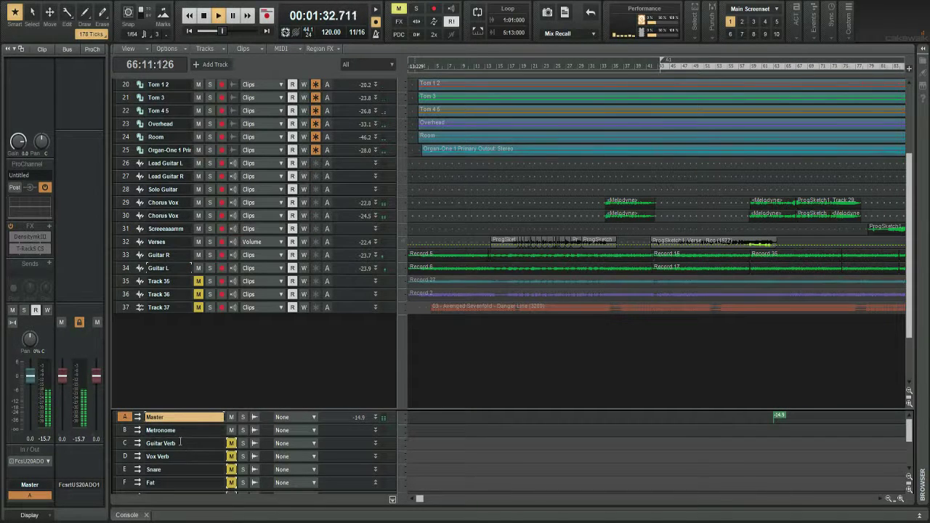
Step: Stop playback and mute the Guitar Delay bus
{"action": "left_click", "coordinate": [199, 346]}
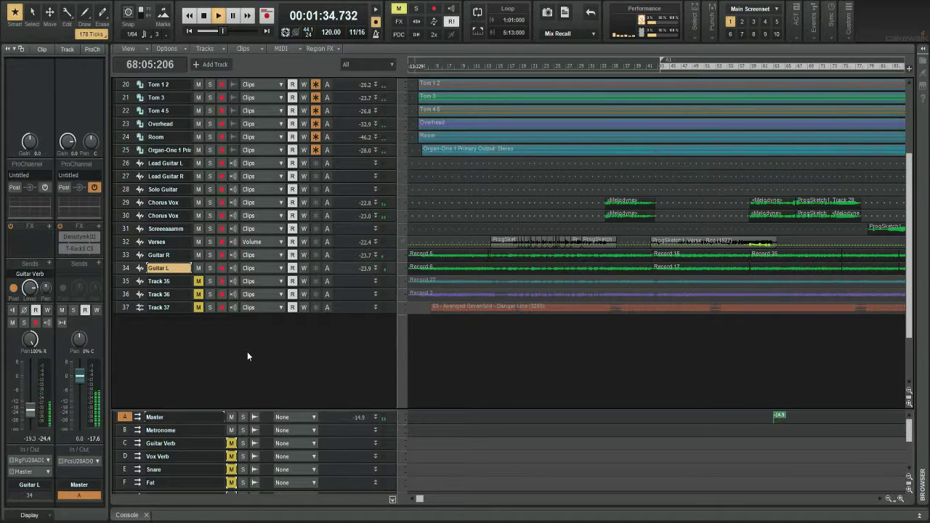
{"action": "scroll", "coordinate": [247, 352], "scroll_direction": "up", "scroll_amount": 3}
{"action": "key", "text": "space"}
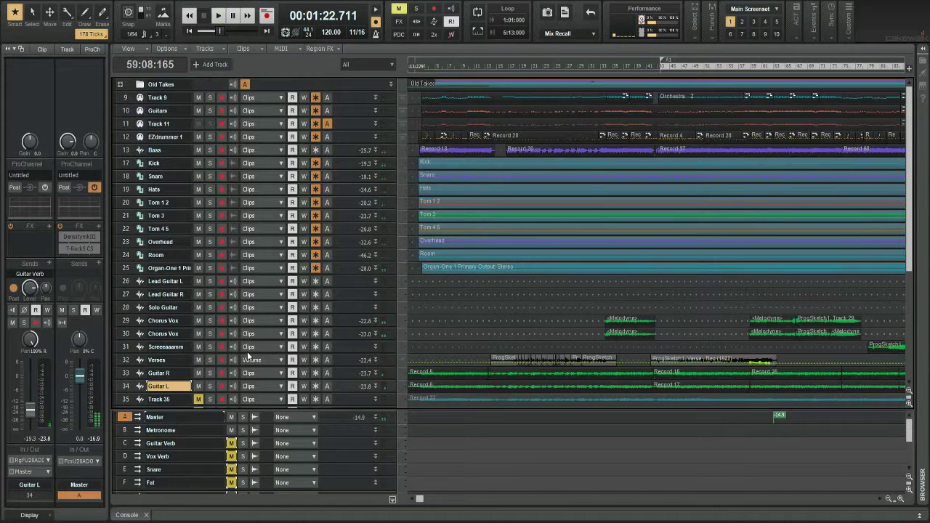
{"action": "left_click", "coordinate": [135, 361]}
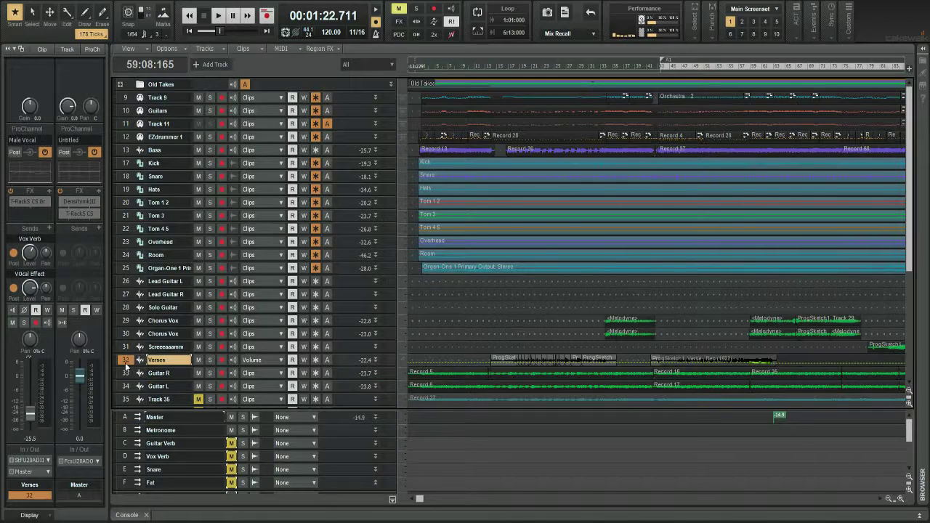
{"action": "scroll", "coordinate": [218, 444], "scroll_direction": "down", "scroll_amount": 1}
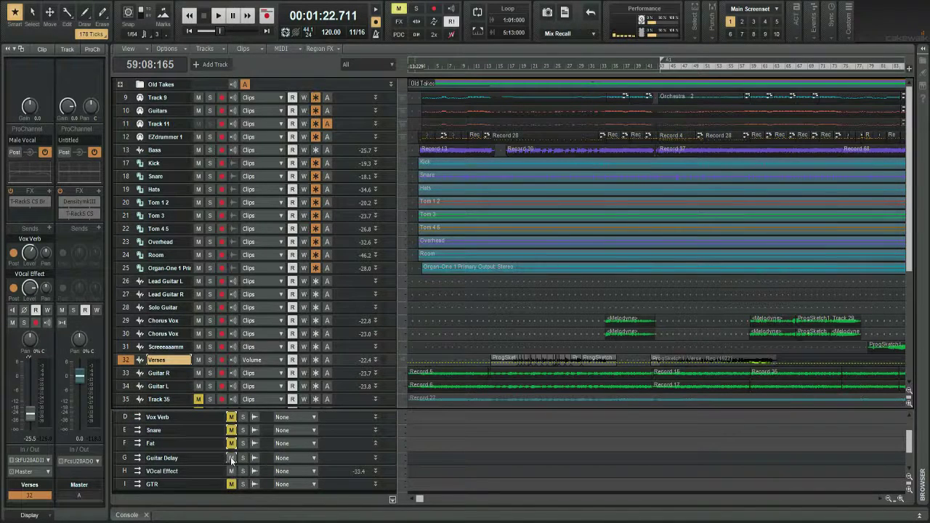
{"action": "left_click", "coordinate": [232, 458]}
Step: Display the Bass track's channel settings in the Inspector
{"action": "scroll", "coordinate": [330, 272], "scroll_direction": "down", "scroll_amount": 2}
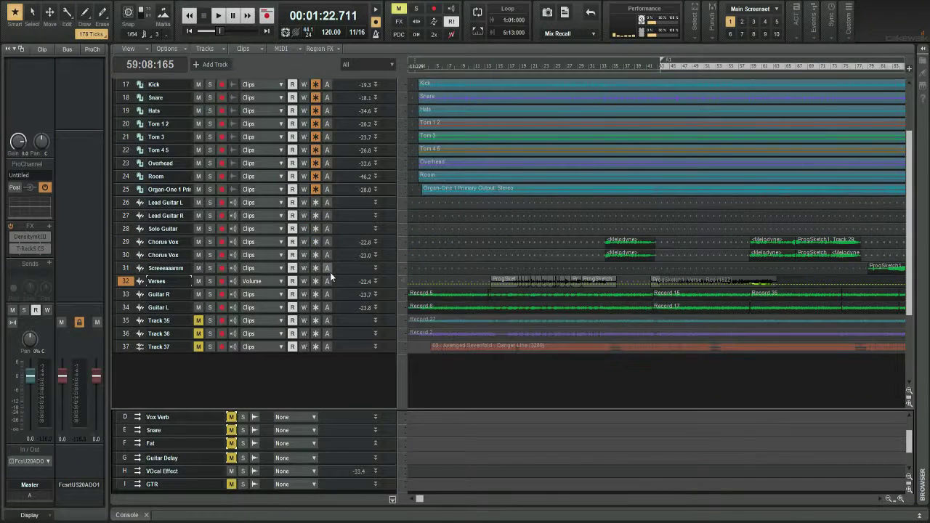
{"action": "scroll", "coordinate": [330, 272], "scroll_direction": "up", "scroll_amount": 2}
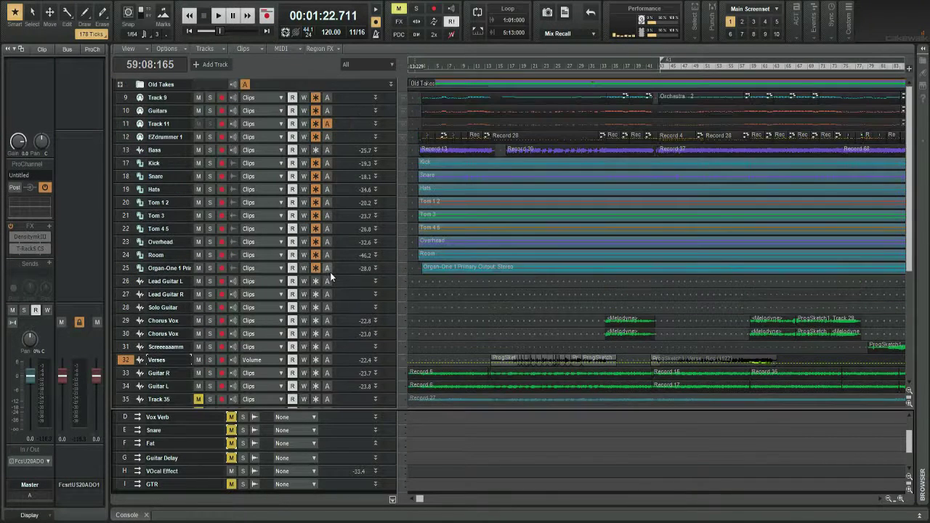
{"action": "left_click", "coordinate": [123, 150]}
{"action": "scroll", "coordinate": [133, 209], "scroll_direction": "down", "scroll_amount": 2}
{"action": "scroll", "coordinate": [134, 174], "scroll_direction": "up", "scroll_amount": 2}
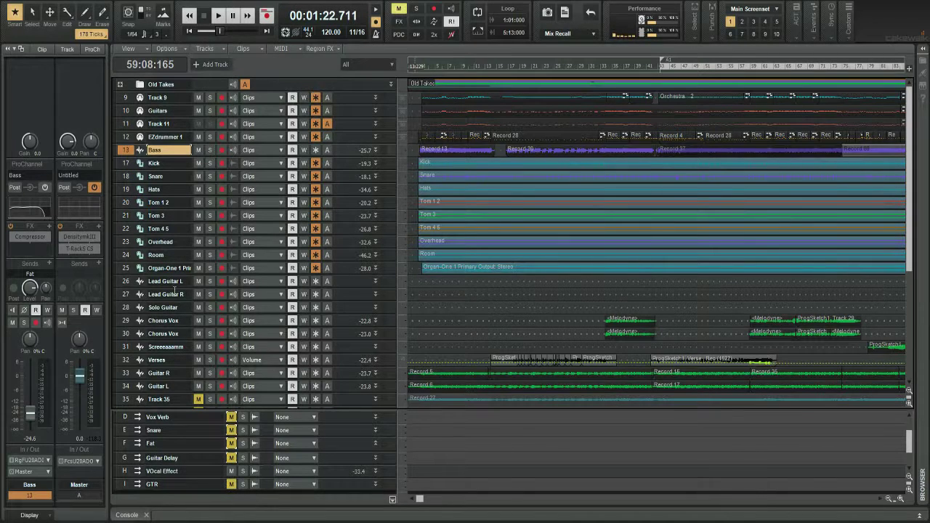
{"action": "scroll", "coordinate": [175, 291], "scroll_direction": "down", "scroll_amount": 1}
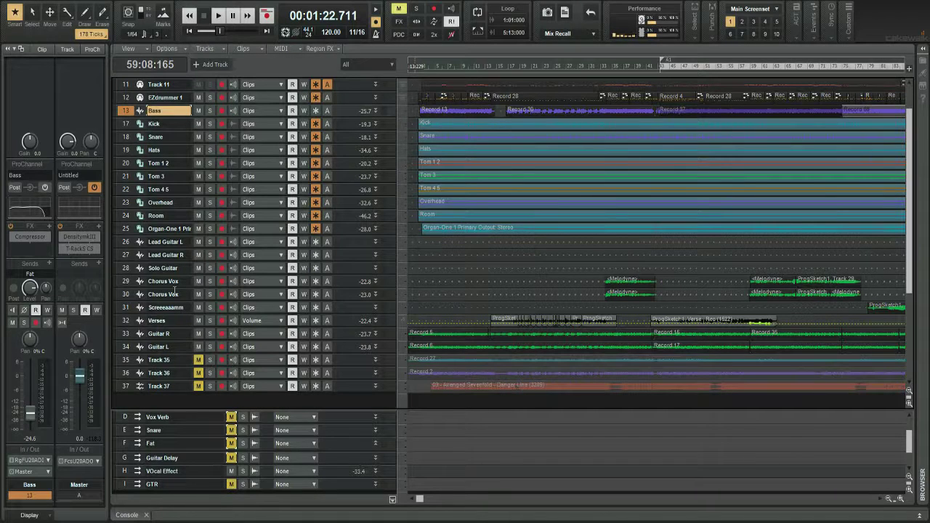
Step: Play the mix from about 1:22, viewing Lead Guitar L, Chorus Vox and Bass along the way
{"action": "scroll", "coordinate": [174, 289], "scroll_direction": "up", "scroll_amount": 1}
{"action": "scroll", "coordinate": [174, 291], "scroll_direction": "down", "scroll_amount": 1}
{"action": "key", "text": "space"}
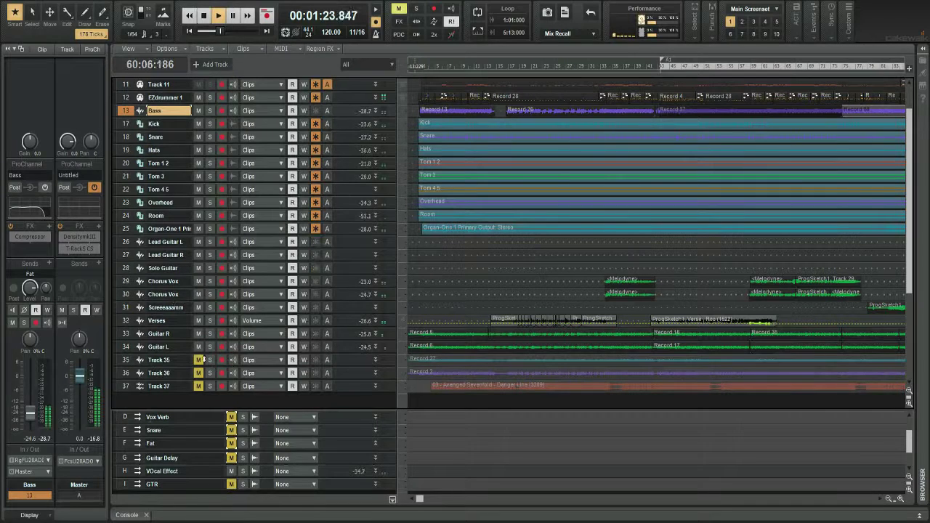
{"action": "left_click", "coordinate": [125, 242]}
{"action": "left_click", "coordinate": [124, 295]}
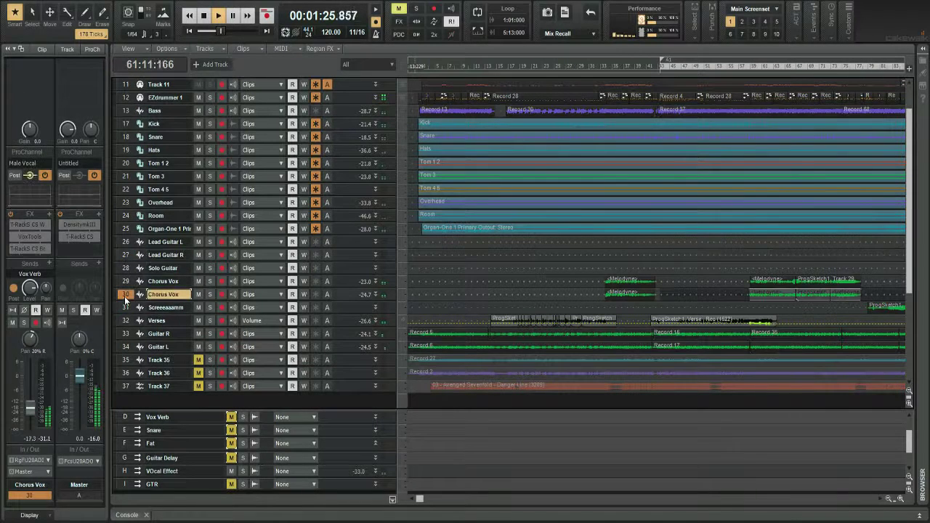
{"action": "scroll", "coordinate": [218, 436], "scroll_direction": "up", "scroll_amount": 3}
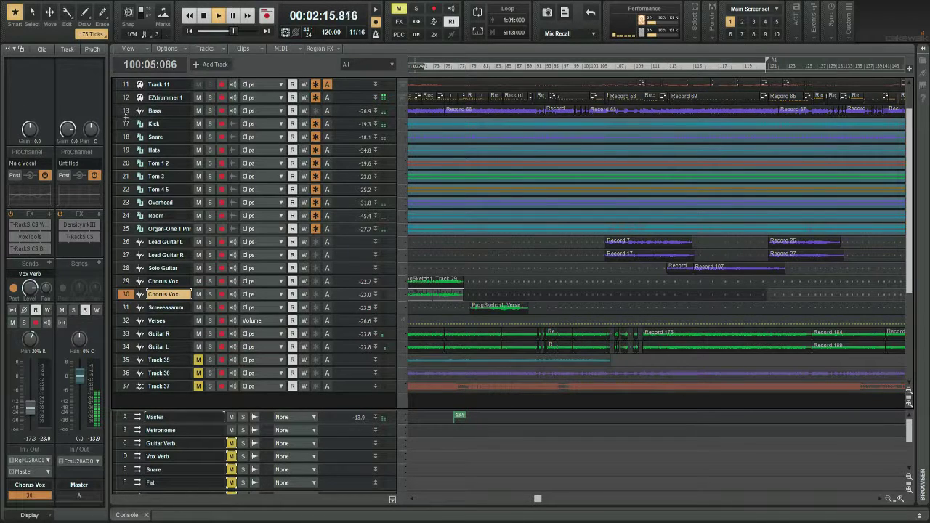
{"action": "left_click", "coordinate": [128, 112]}
Step: Stop playback, rewind to the start, then set the Now time just before bar 28
{"action": "key", "text": "space"}
{"action": "key", "text": "w"}
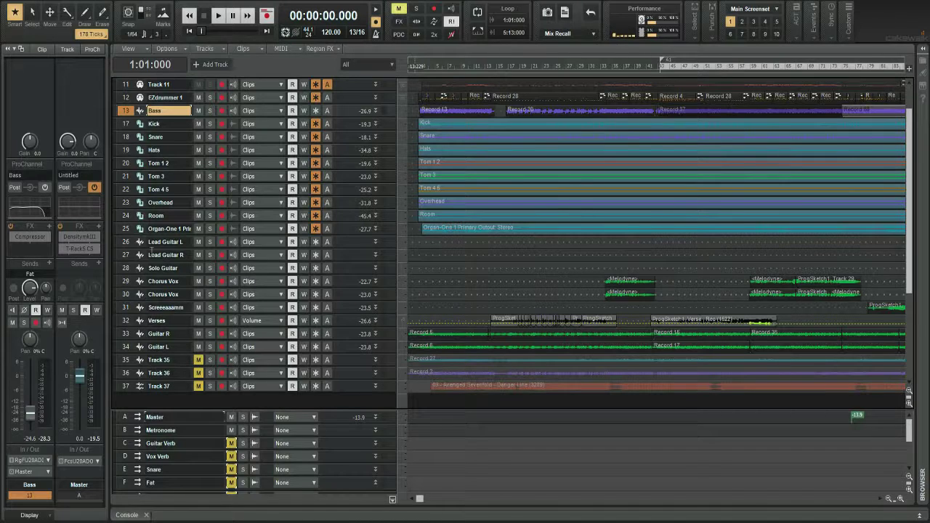
{"action": "left_click", "coordinate": [121, 242]}
{"action": "left_click", "coordinate": [122, 216]}
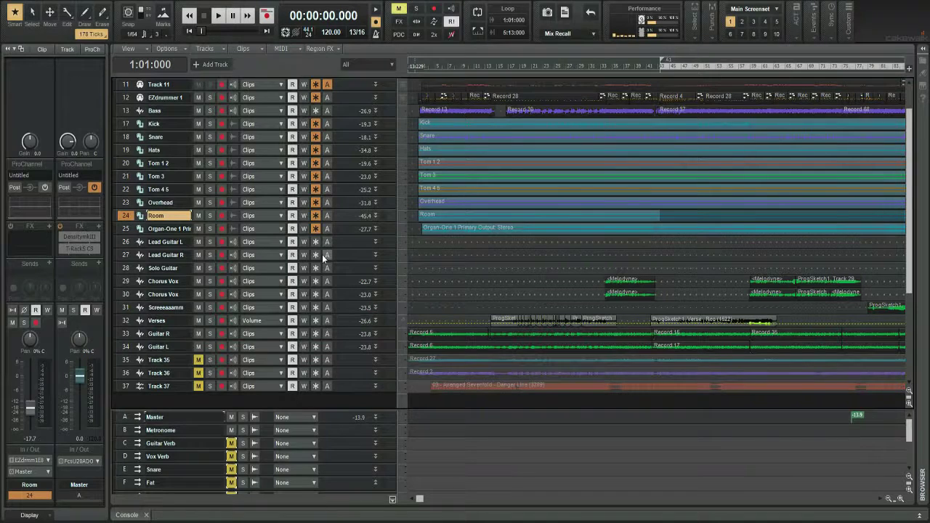
{"action": "left_click", "coordinate": [572, 67]}
{"action": "left_click_drag", "start_coordinate": [572, 67], "coordinate": [570, 67]}
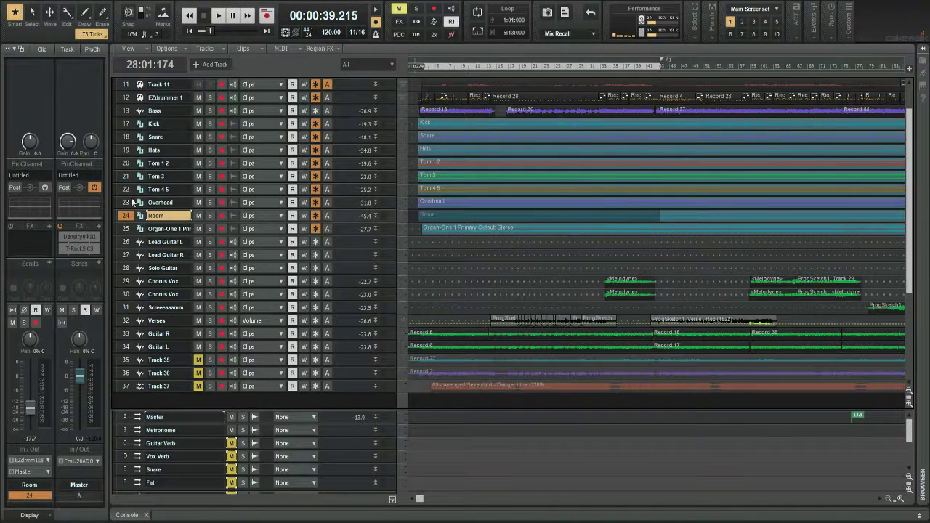
Step: Review the Tom 4 5, Room, Organ-One, Lead Guitar L and Lead Guitar R settings
{"action": "key", "text": "Up"}
{"action": "key", "text": "Up"}
{"action": "scroll", "coordinate": [127, 207], "scroll_direction": "down", "scroll_amount": 2}
{"action": "scroll", "coordinate": [125, 211], "scroll_direction": "up", "scroll_amount": 2}
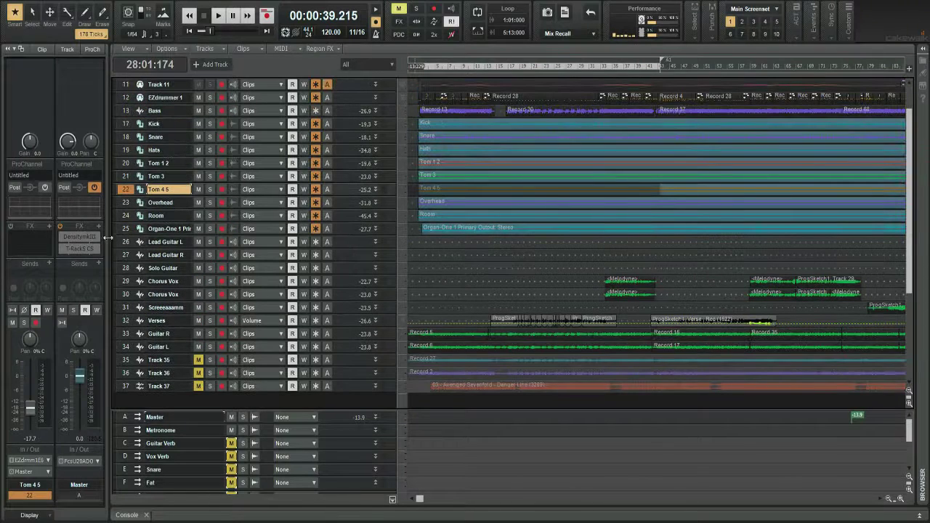
{"action": "left_click", "coordinate": [123, 215]}
{"action": "left_click", "coordinate": [126, 232]}
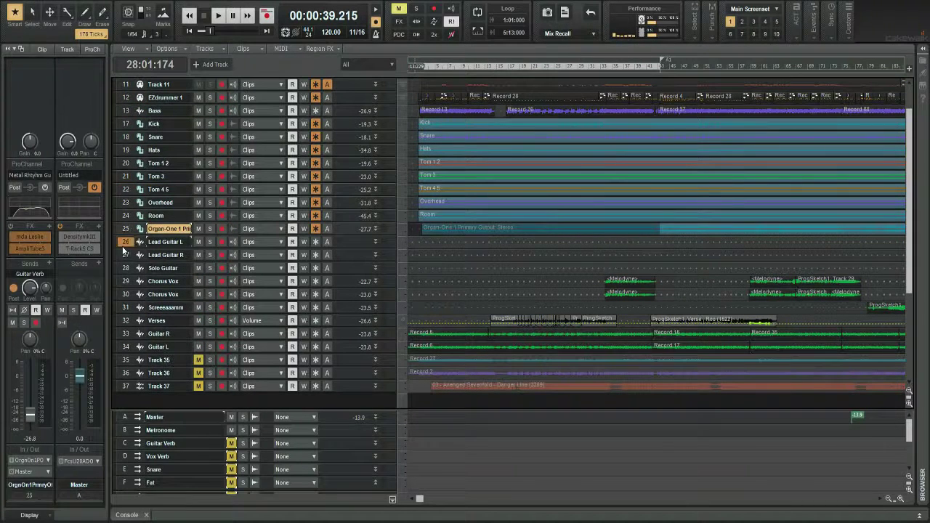
{"action": "left_click", "coordinate": [122, 243]}
{"action": "left_click", "coordinate": [124, 255]}
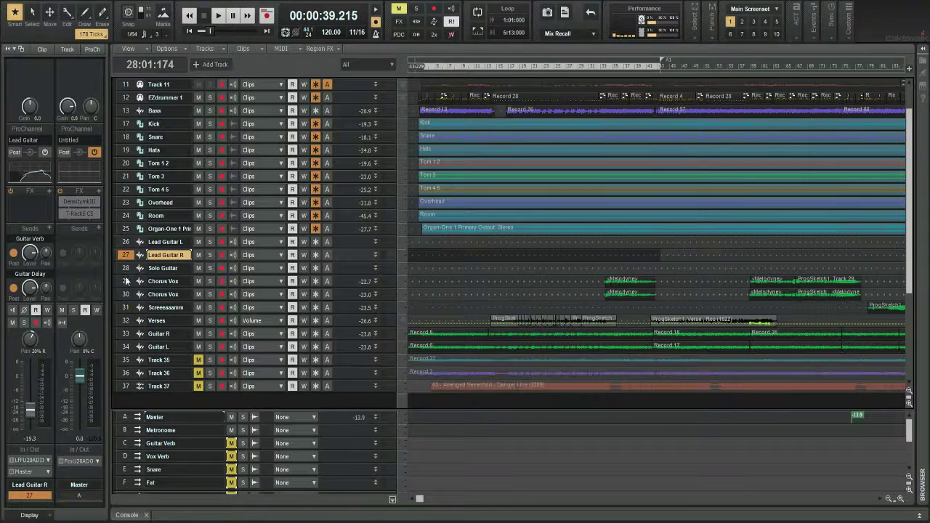
Step: Check the Guitar L, Guitar R and Bass tracks' effects and sends
{"action": "left_click", "coordinate": [125, 336]}
{"action": "left_click", "coordinate": [126, 343]}
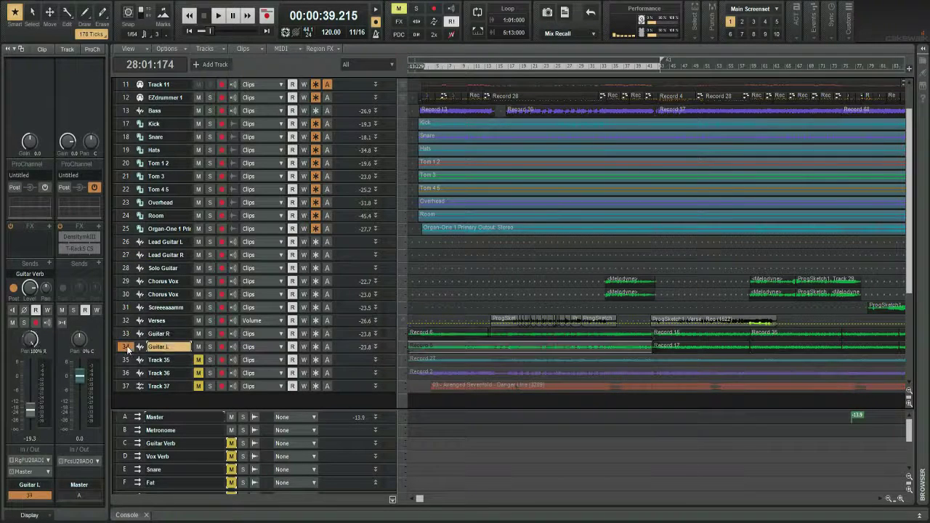
{"action": "left_click", "coordinate": [124, 332]}
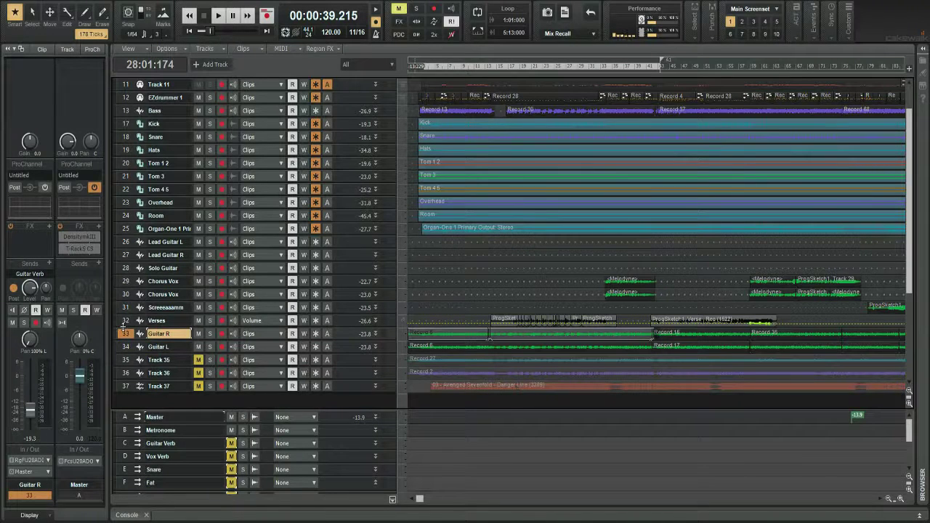
{"action": "left_click", "coordinate": [125, 112]}
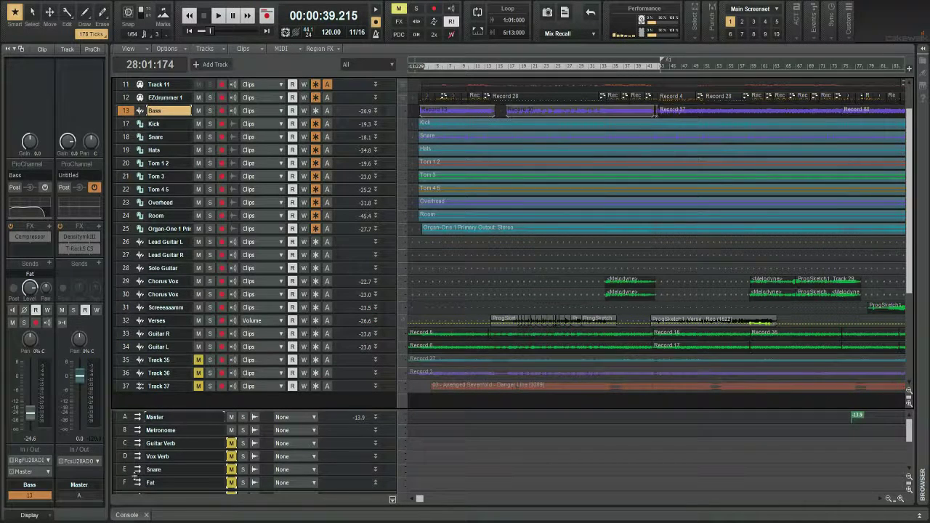
{"action": "scroll", "coordinate": [135, 457], "scroll_direction": "down", "scroll_amount": 3}
{"action": "scroll", "coordinate": [134, 455], "scroll_direction": "up", "scroll_amount": 3}
{"action": "scroll", "coordinate": [154, 298], "scroll_direction": "up", "scroll_amount": 1}
{"action": "scroll", "coordinate": [154, 299], "scroll_direction": "down", "scroll_amount": 1}
{"action": "scroll", "coordinate": [154, 298], "scroll_direction": "down", "scroll_amount": 2}
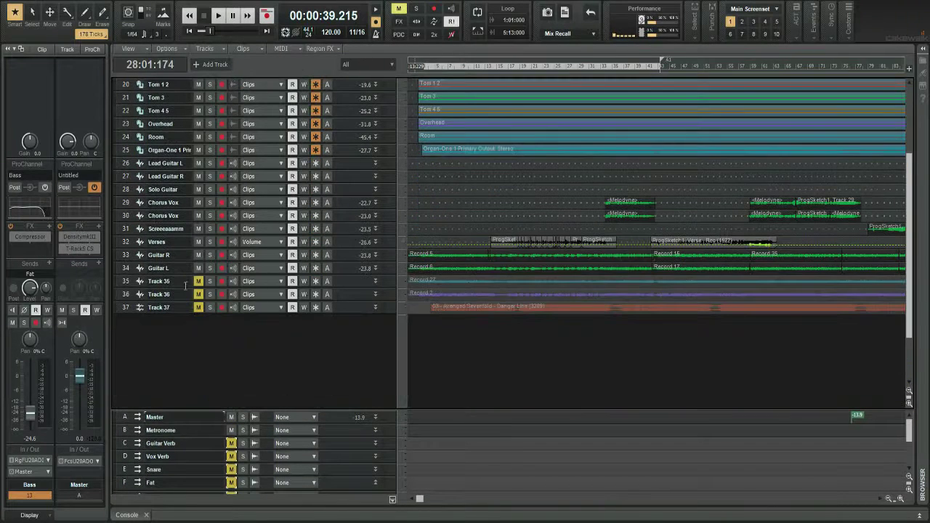
{"action": "scroll", "coordinate": [186, 296], "scroll_direction": "up", "scroll_amount": 1}
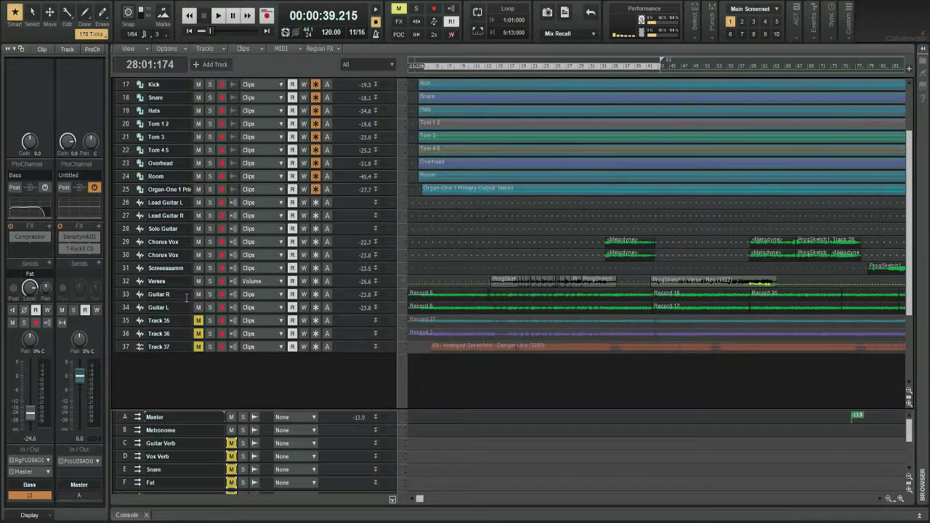
{"action": "scroll", "coordinate": [185, 298], "scroll_direction": "up", "scroll_amount": 2}
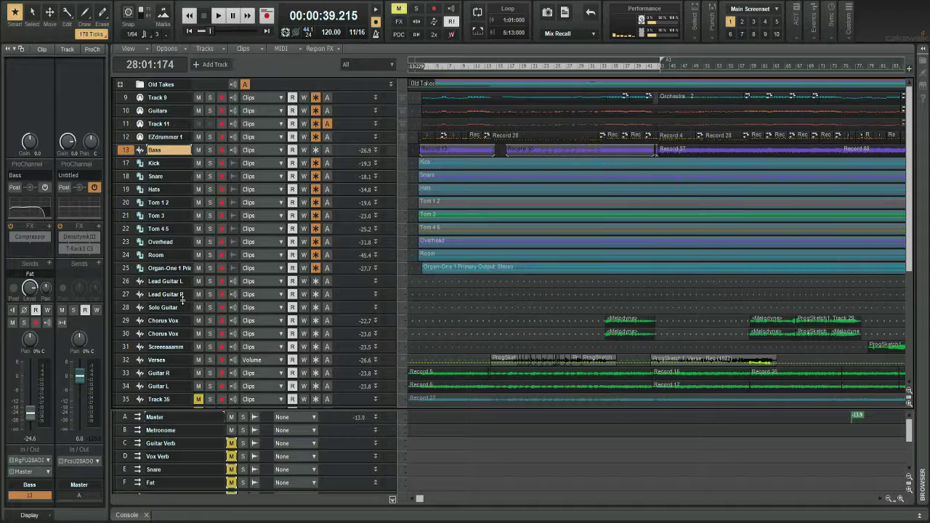
{"action": "scroll", "coordinate": [206, 298], "scroll_direction": "down", "scroll_amount": 1}
{"action": "scroll", "coordinate": [207, 311], "scroll_direction": "up", "scroll_amount": 1}
{"action": "scroll", "coordinate": [206, 310], "scroll_direction": "down", "scroll_amount": 1}
{"action": "scroll", "coordinate": [207, 310], "scroll_direction": "up", "scroll_amount": 1}
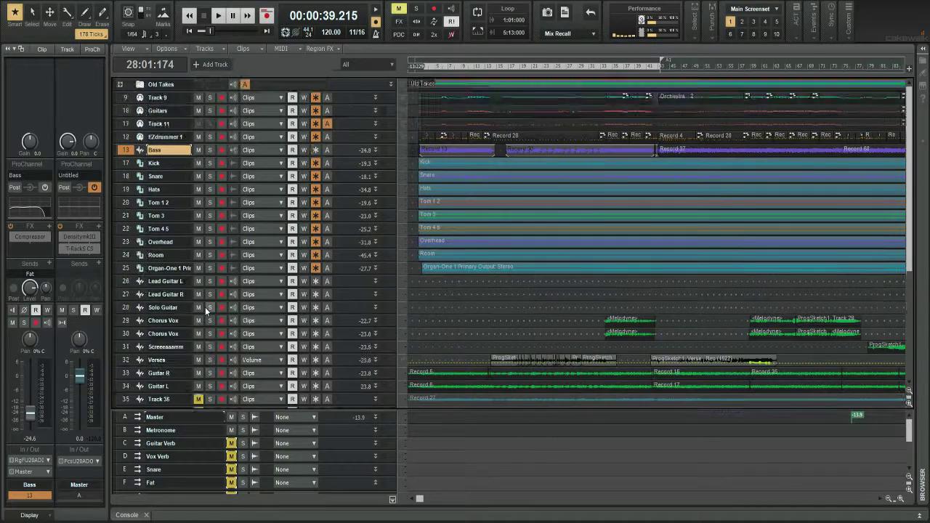
{"action": "scroll", "coordinate": [207, 311], "scroll_direction": "down", "scroll_amount": 2}
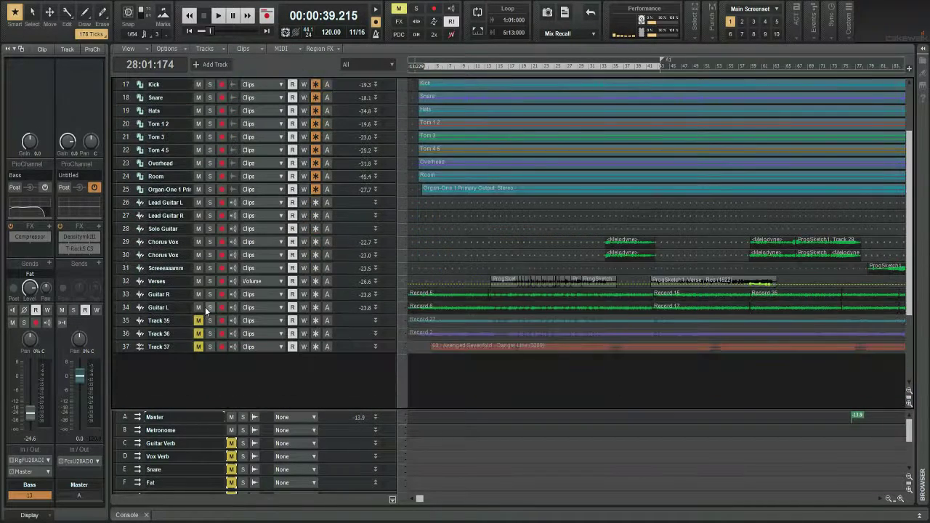
{"action": "scroll", "coordinate": [206, 311], "scroll_direction": "up", "scroll_amount": 2}
{"action": "scroll", "coordinate": [123, 327], "scroll_direction": "down", "scroll_amount": 2}
{"action": "scroll", "coordinate": [124, 326], "scroll_direction": "up", "scroll_amount": 2}
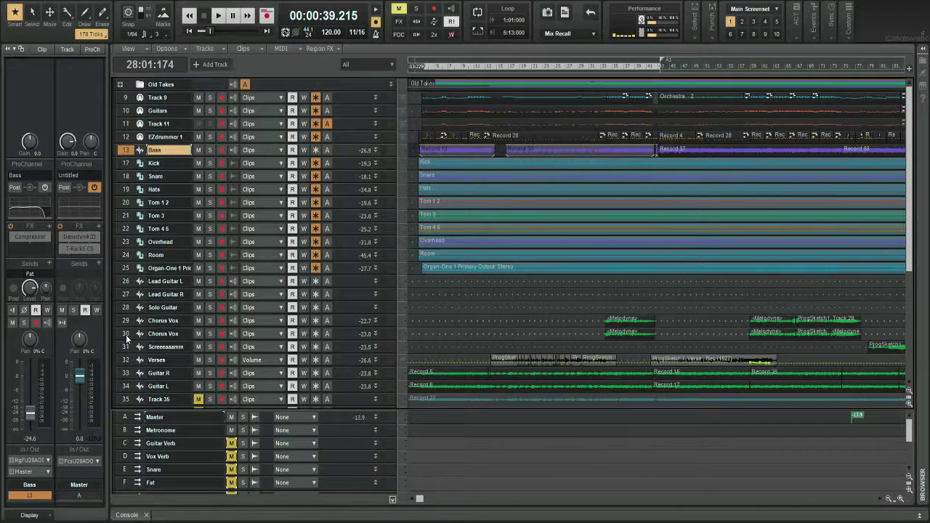
{"action": "left_click", "coordinate": [126, 163]}
{"action": "scroll", "coordinate": [245, 365], "scroll_direction": "down", "scroll_amount": 2}
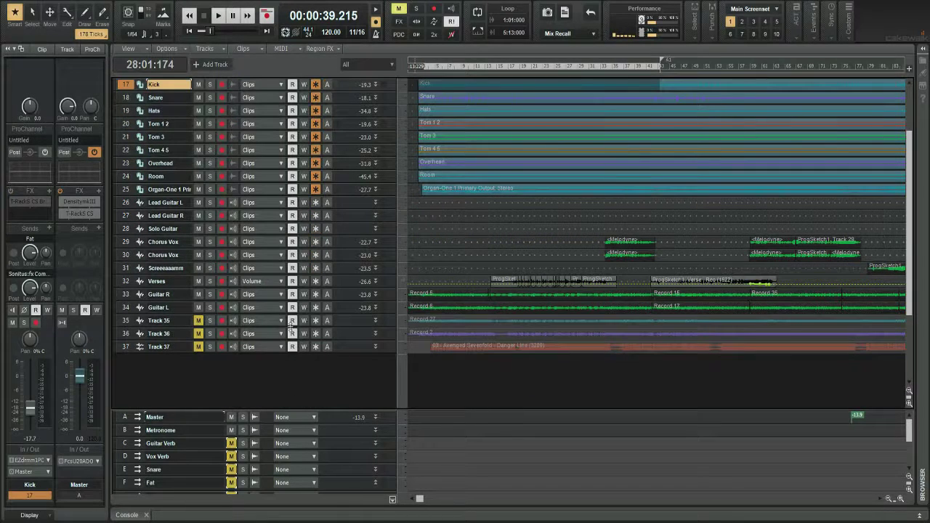
{"action": "scroll", "coordinate": [274, 370], "scroll_direction": "up", "scroll_amount": 2}
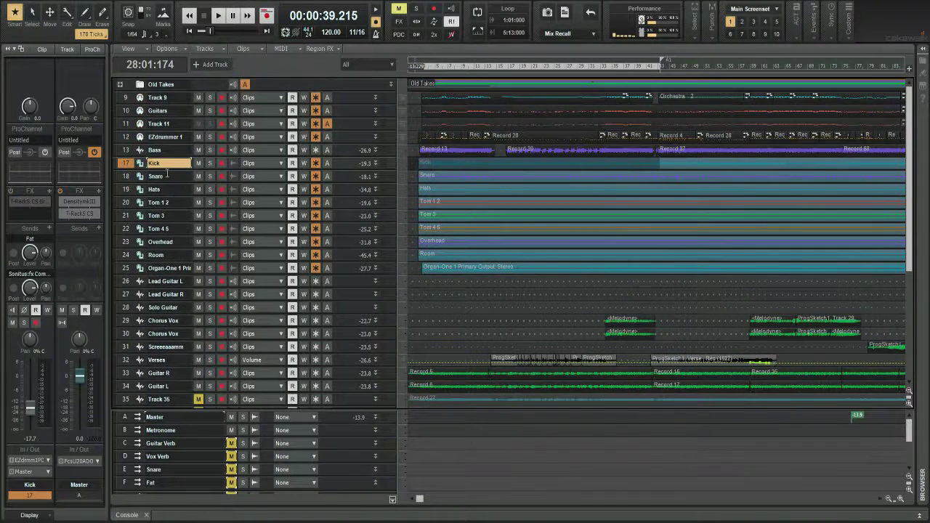
{"action": "scroll", "coordinate": [258, 252], "scroll_direction": "down", "scroll_amount": 2}
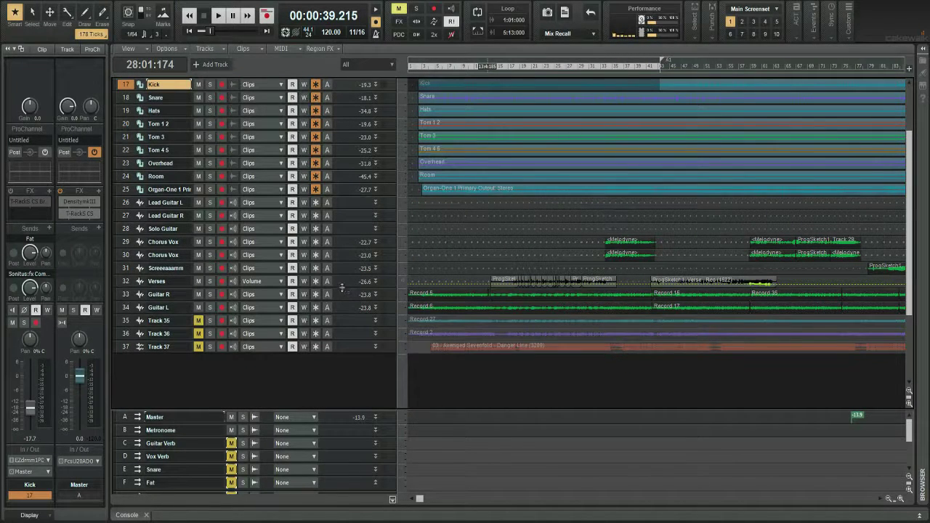
{"action": "left_click", "coordinate": [341, 282]}
{"action": "scroll", "coordinate": [340, 282], "scroll_direction": "up", "scroll_amount": 2}
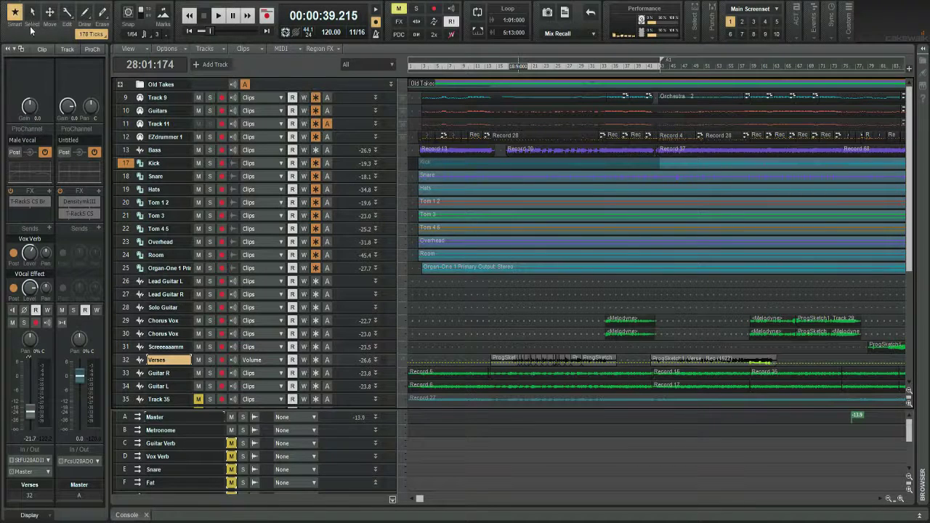
{"action": "scroll", "coordinate": [128, 237], "scroll_direction": "down", "scroll_amount": 2}
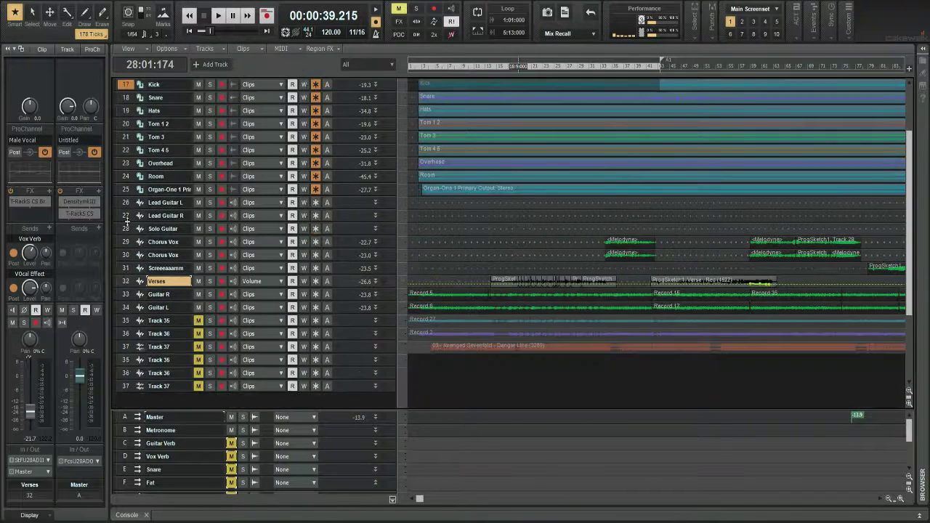
{"action": "scroll", "coordinate": [128, 228], "scroll_direction": "up", "scroll_amount": 2}
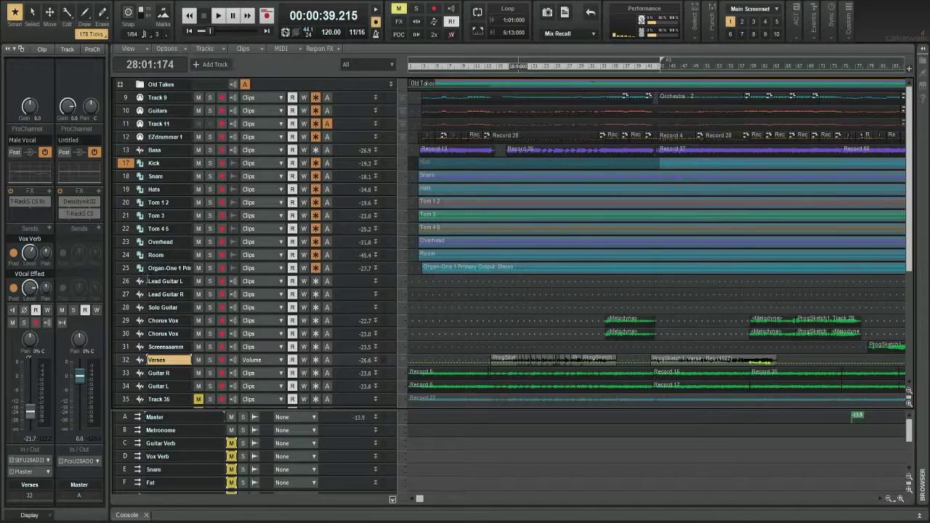
{"action": "scroll", "coordinate": [147, 281], "scroll_direction": "down", "scroll_amount": 2}
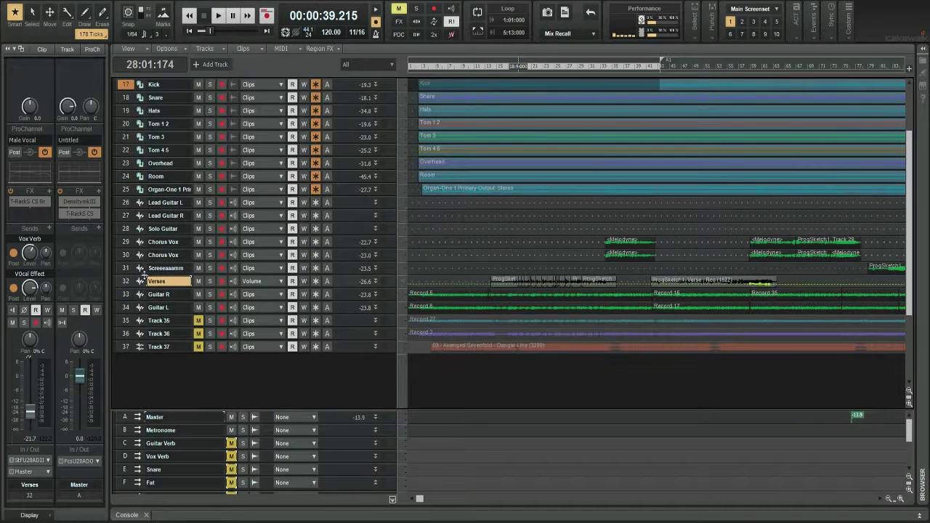
{"action": "scroll", "coordinate": [144, 276], "scroll_direction": "up", "scroll_amount": 2}
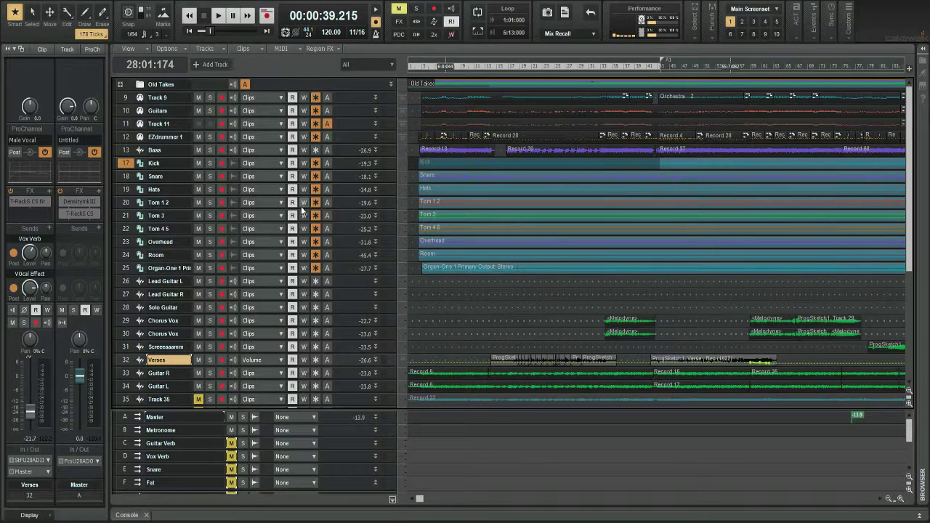
{"action": "left_click", "coordinate": [126, 192]}
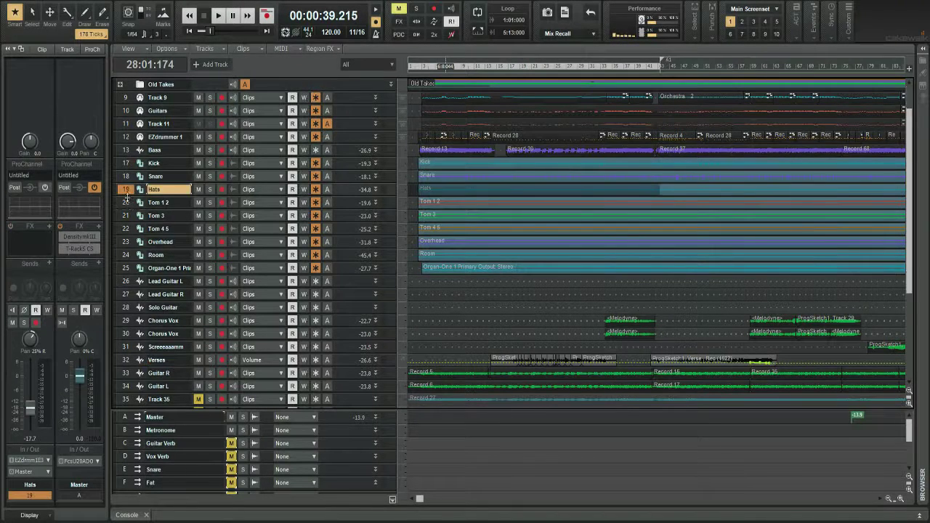
{"action": "scroll", "coordinate": [126, 210], "scroll_direction": "down", "scroll_amount": 2}
{"action": "scroll", "coordinate": [127, 226], "scroll_direction": "up", "scroll_amount": 2}
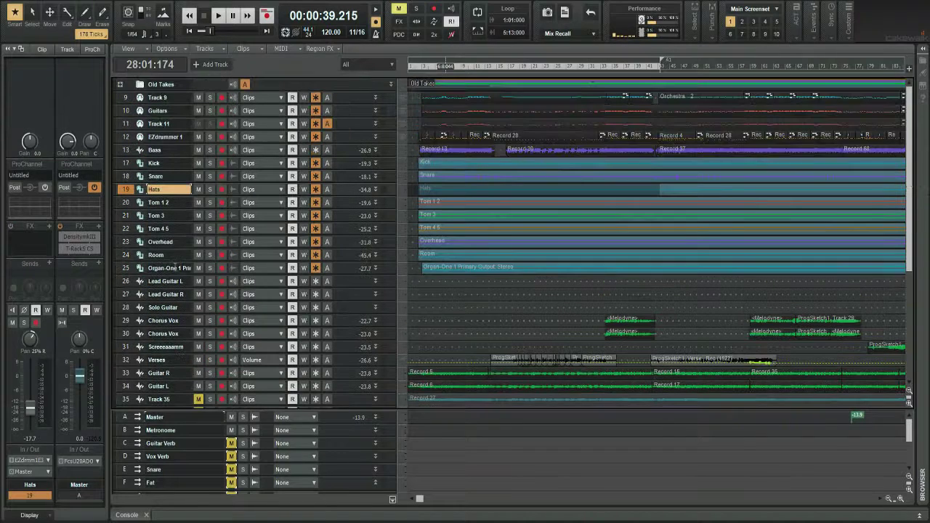
{"action": "left_click", "coordinate": [129, 229]}
{"action": "left_click", "coordinate": [130, 242]}
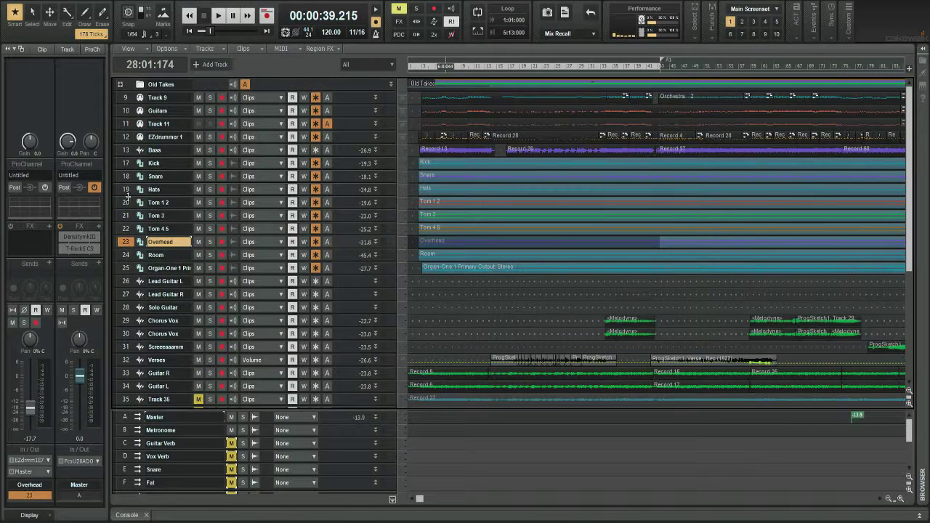
{"action": "left_click", "coordinate": [126, 203]}
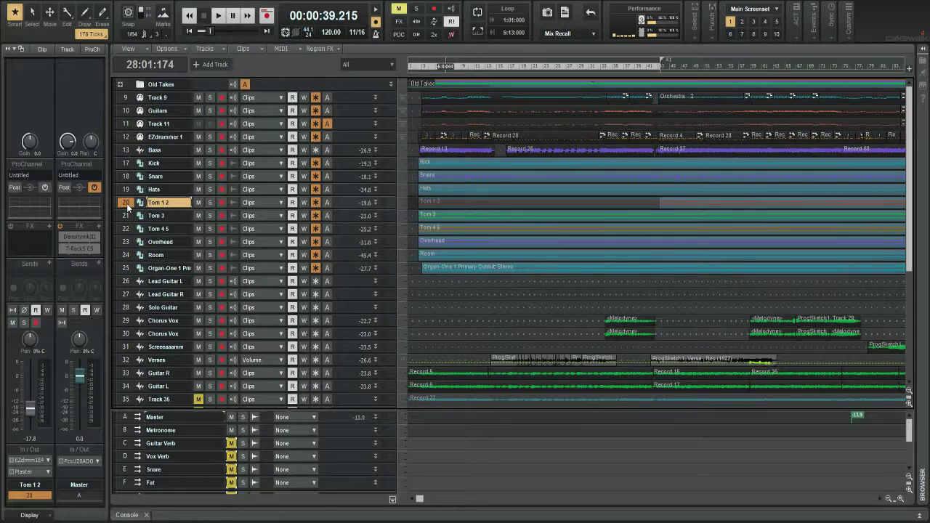